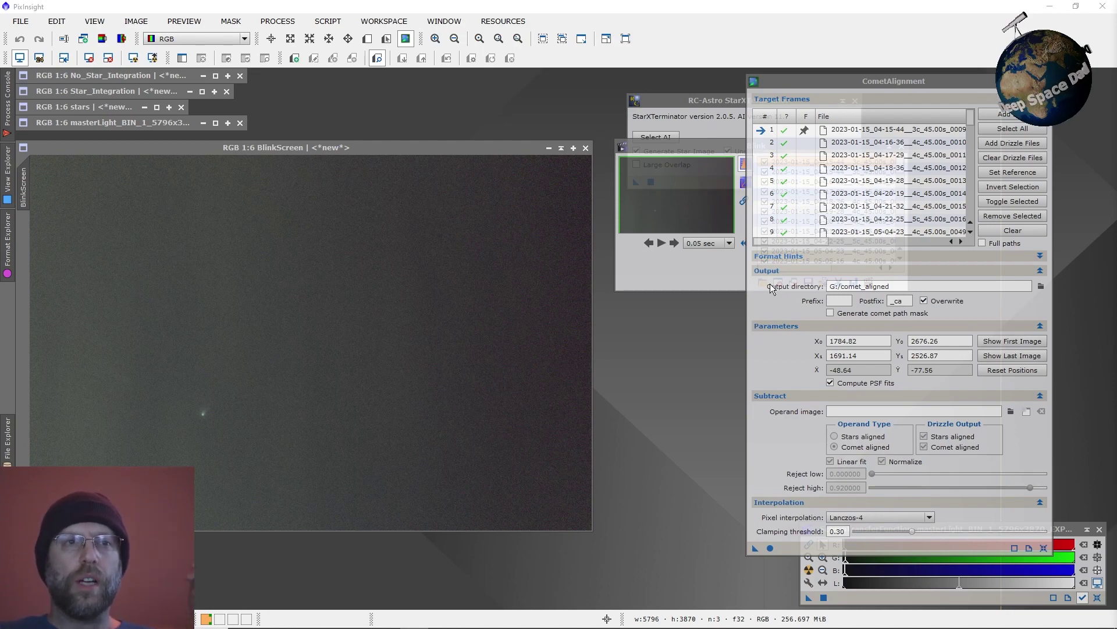
Drag the CometAlignment panel aside by its title bar and fine-tune its position.
left_click_drag(844, 82, 891, 79)
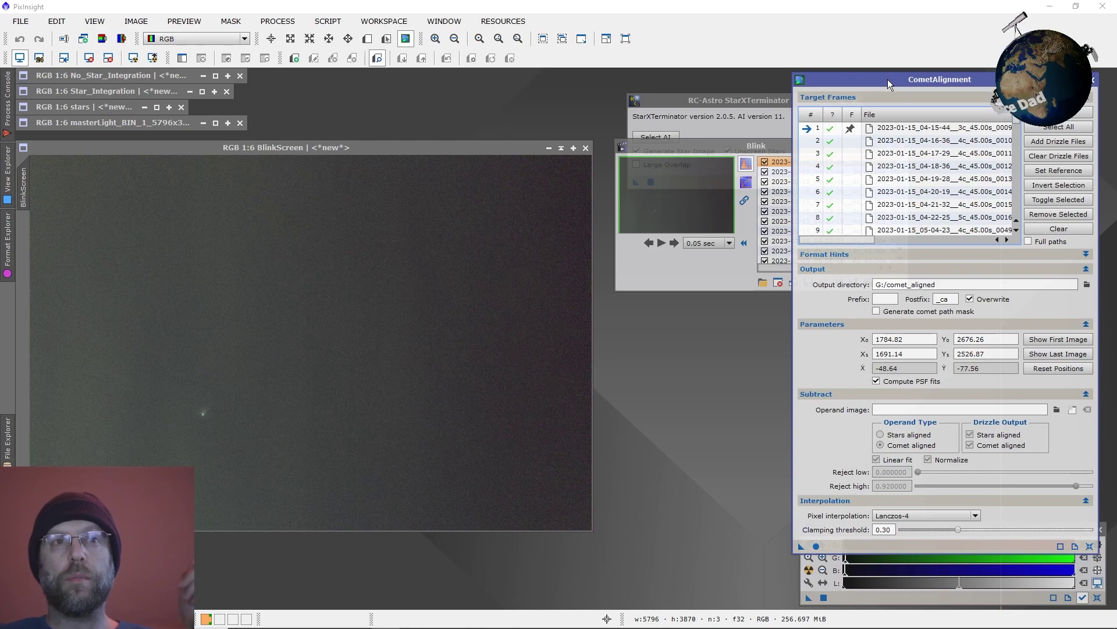
left_click_drag(888, 79, 865, 78)
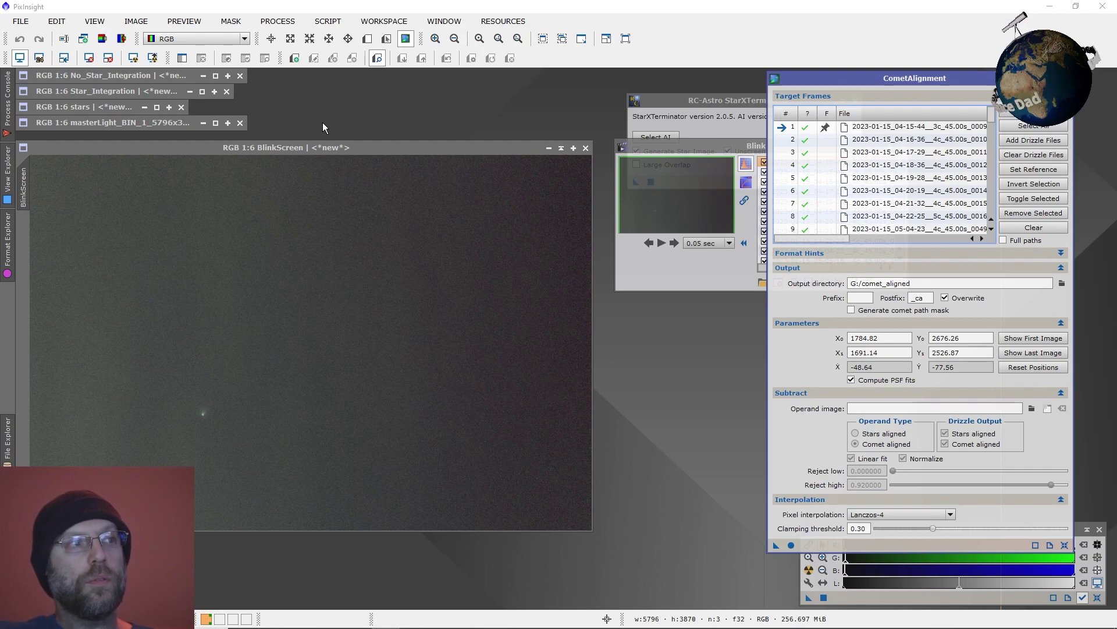
Launch the WeightedBatchPreprocessing script from Script > Batch Processing.
left_click(327, 22)
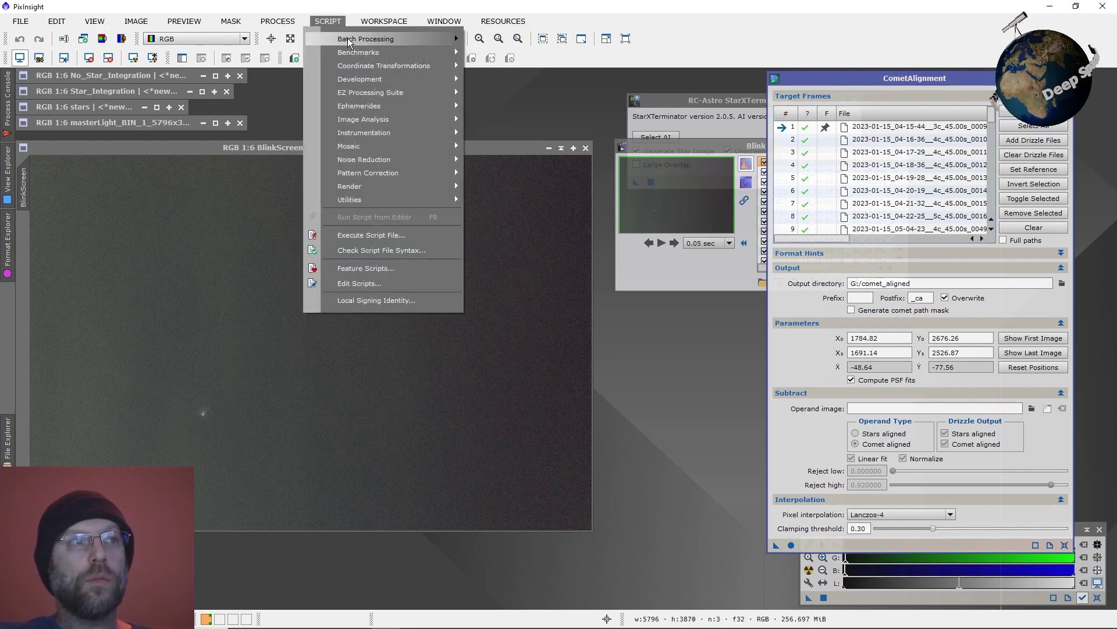
mouse_move(455, 34)
left_click(519, 148)
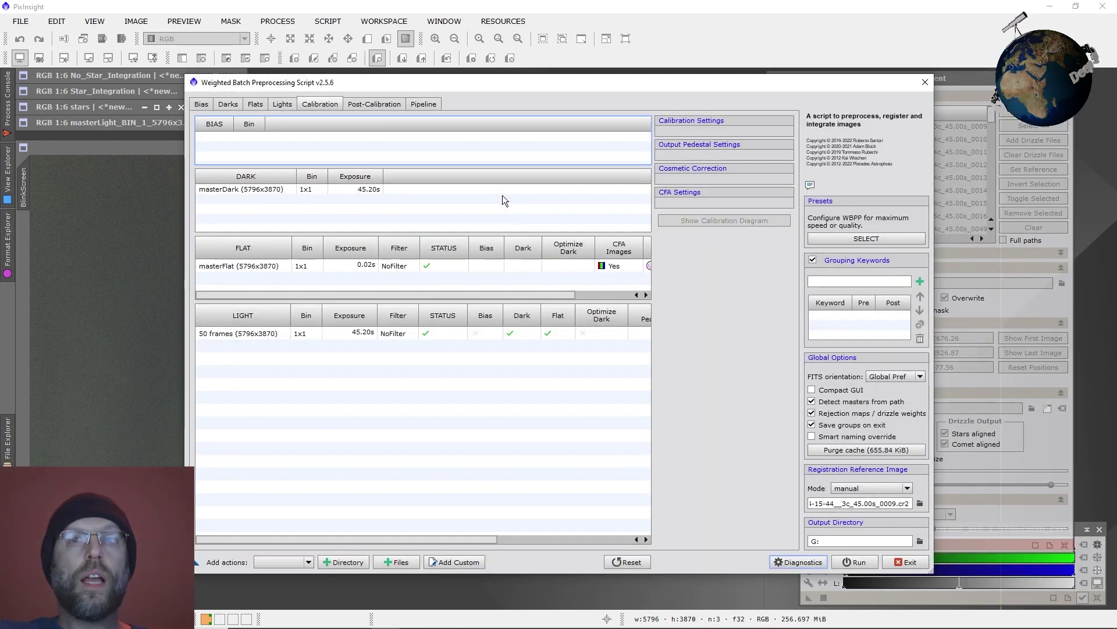
Review the 50 light frames and registration reference, then select the first light frame _0009.cr2.
left_click(342, 338)
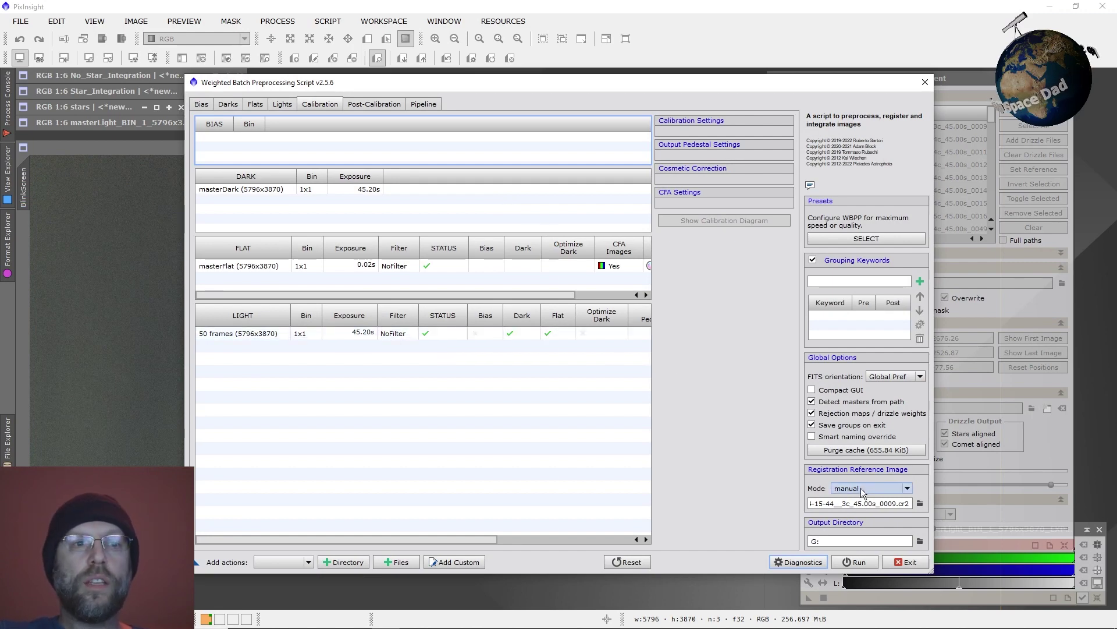
left_click(844, 504)
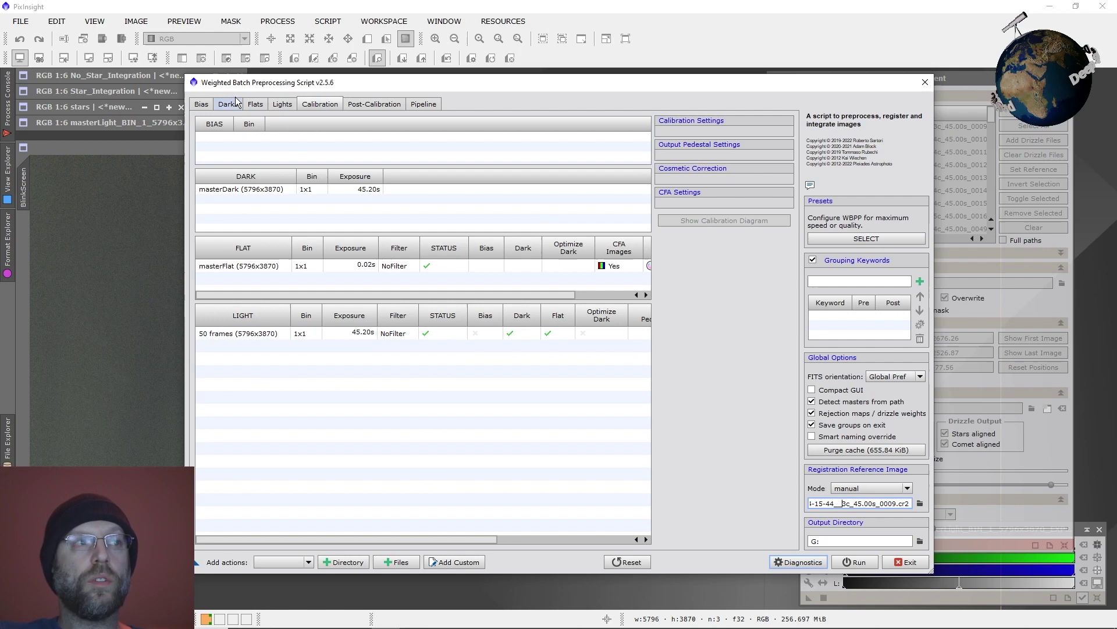
left_click(282, 104)
left_click(287, 177)
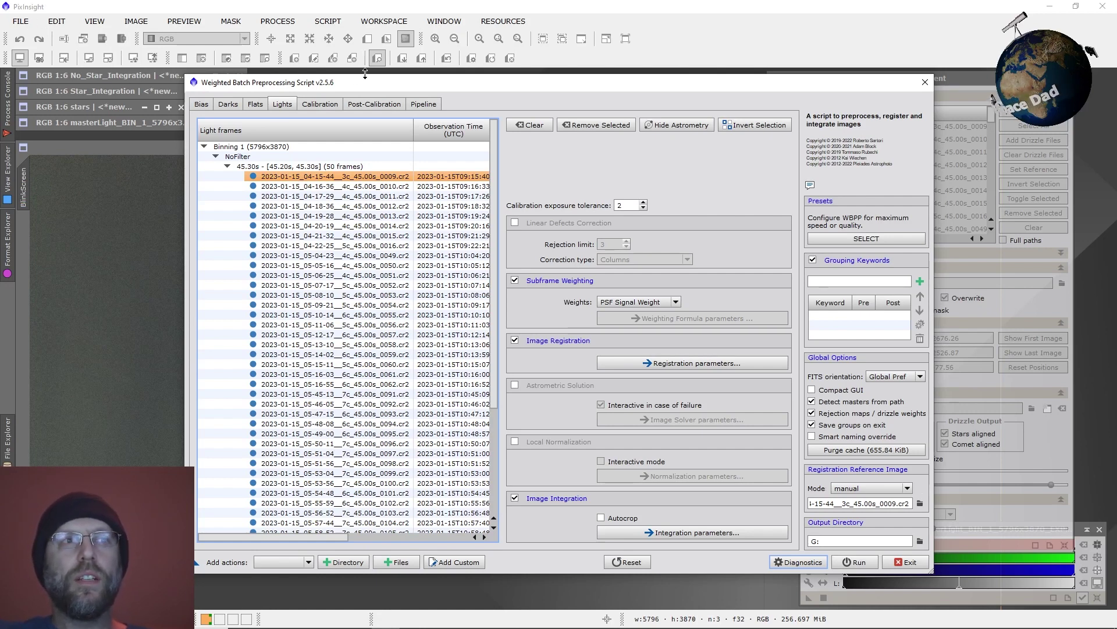
left_click_drag(419, 88, 443, 88)
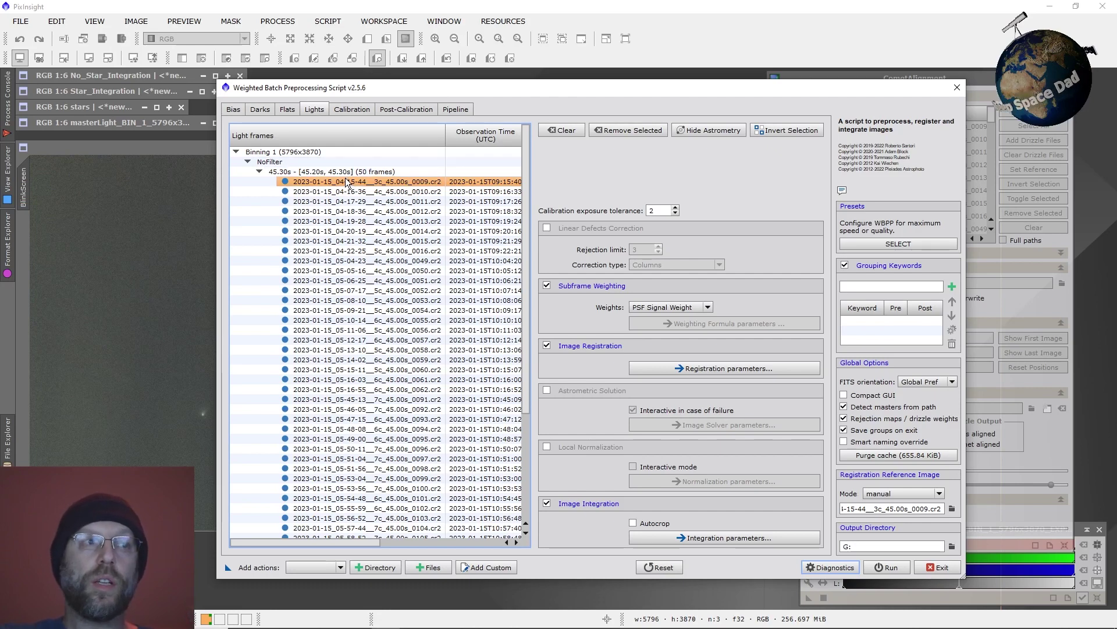
Close WBPP, restore the shaded masterLight window and zoom to 3:1 on the comet.
left_click(957, 87)
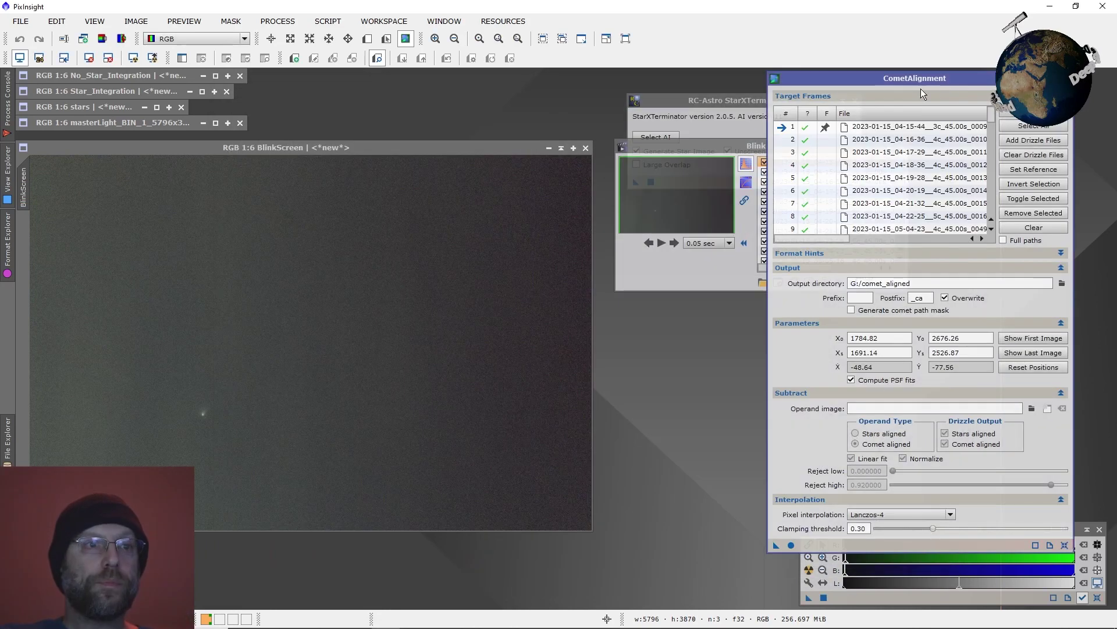
double_click(103, 123)
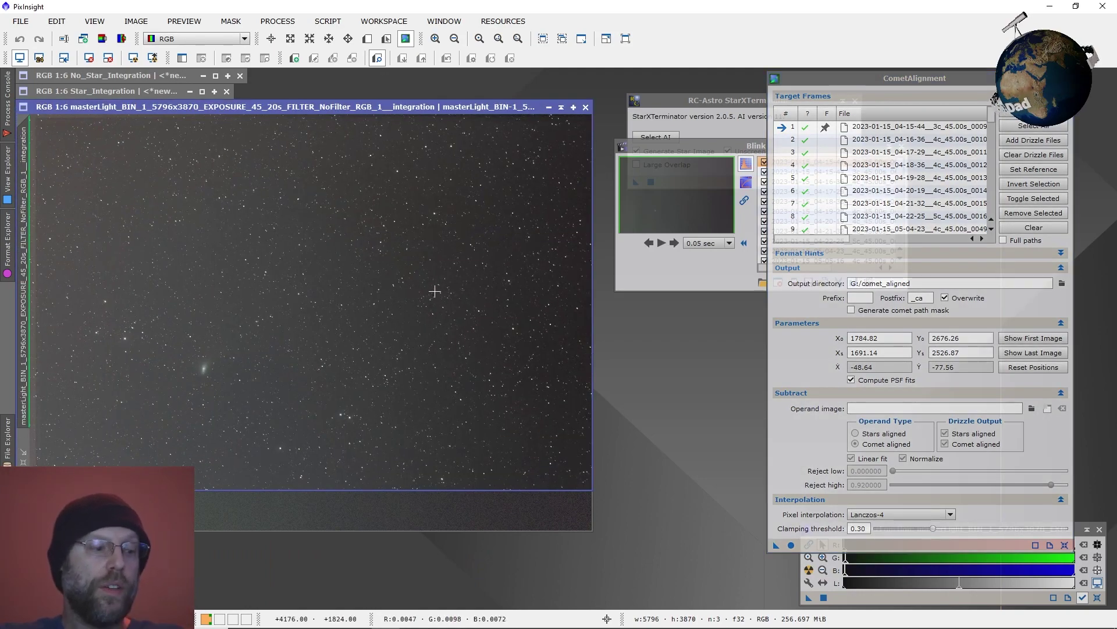
scroll(253, 335, "up", 5)
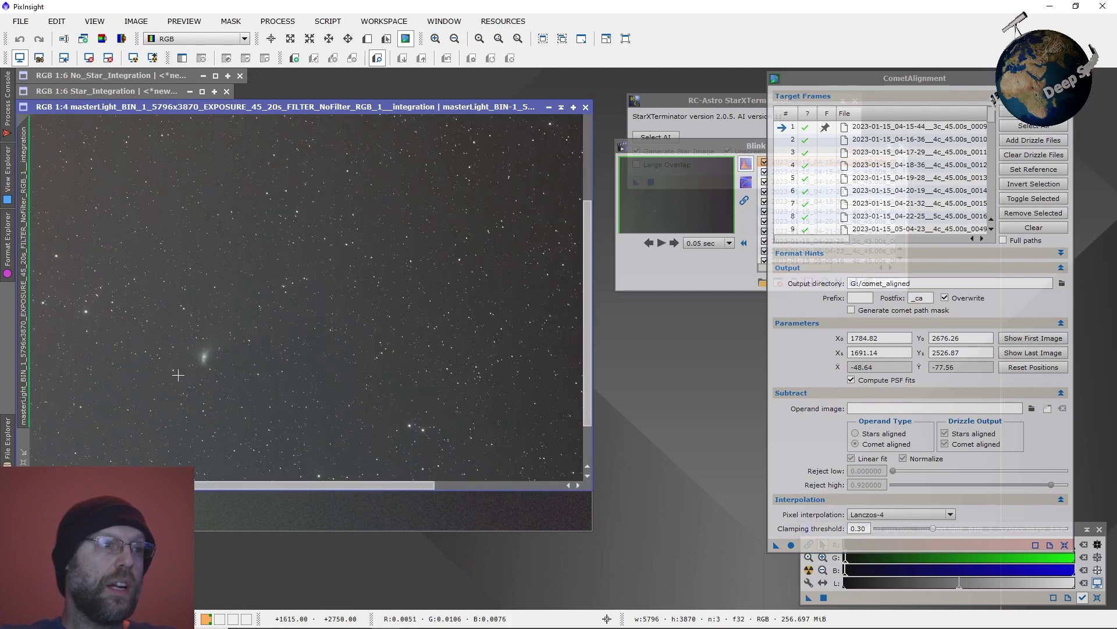
scroll(253, 334, "up", 2)
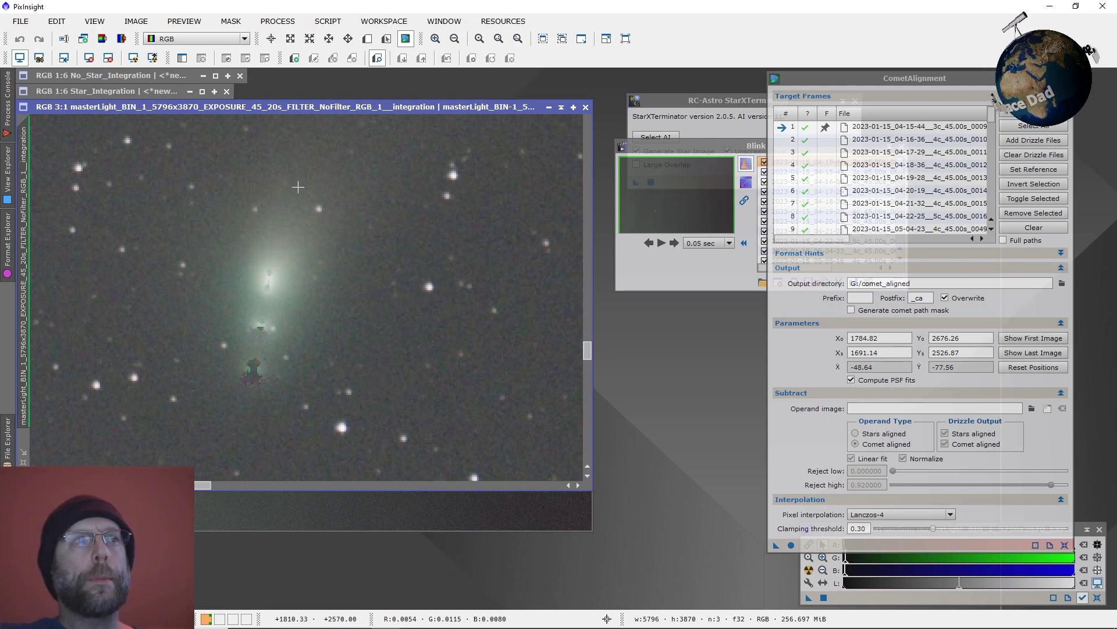
Choose Process > Painting > CloneStamp and dismiss the CometAlignment-already-active alert.
left_click(277, 22)
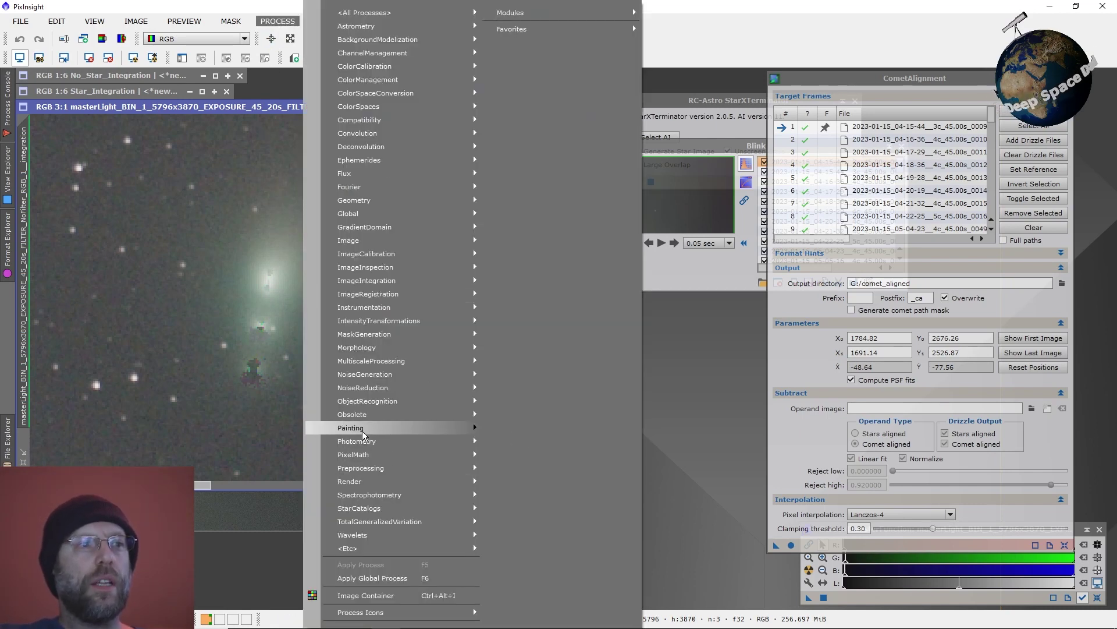
mouse_move(362, 434)
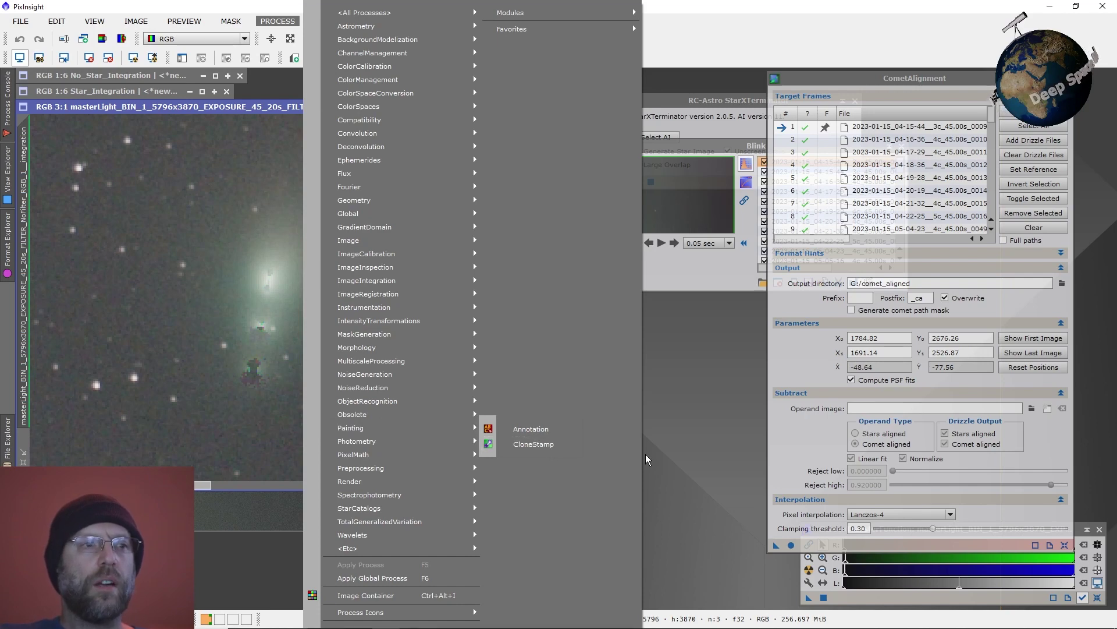
mouse_move(443, 428)
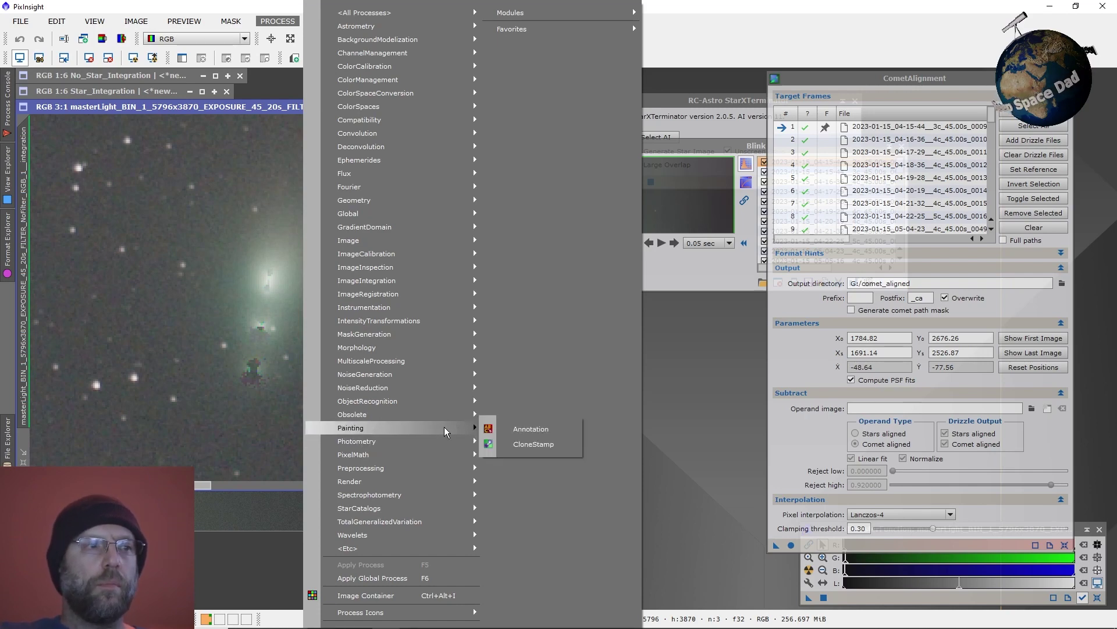
left_click(538, 449)
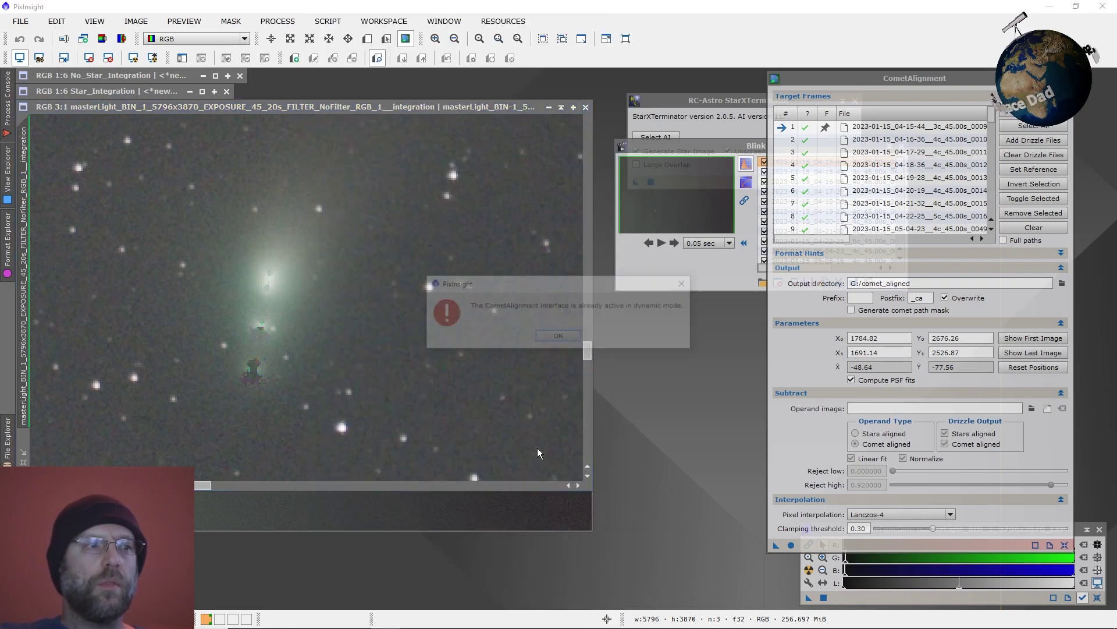
left_click(556, 338)
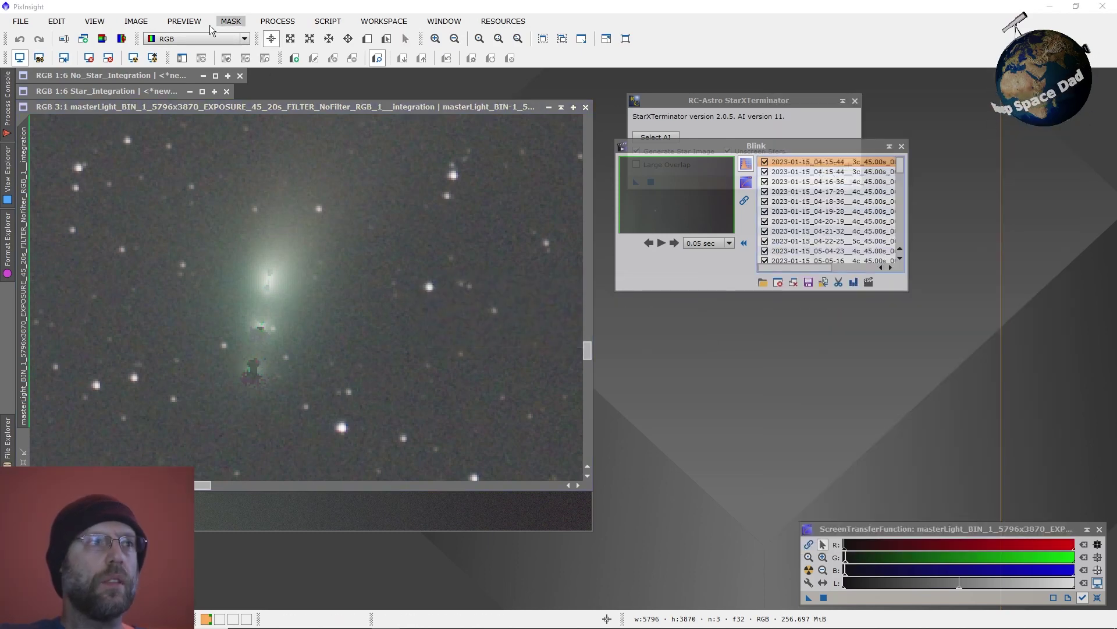
left_click(277, 21)
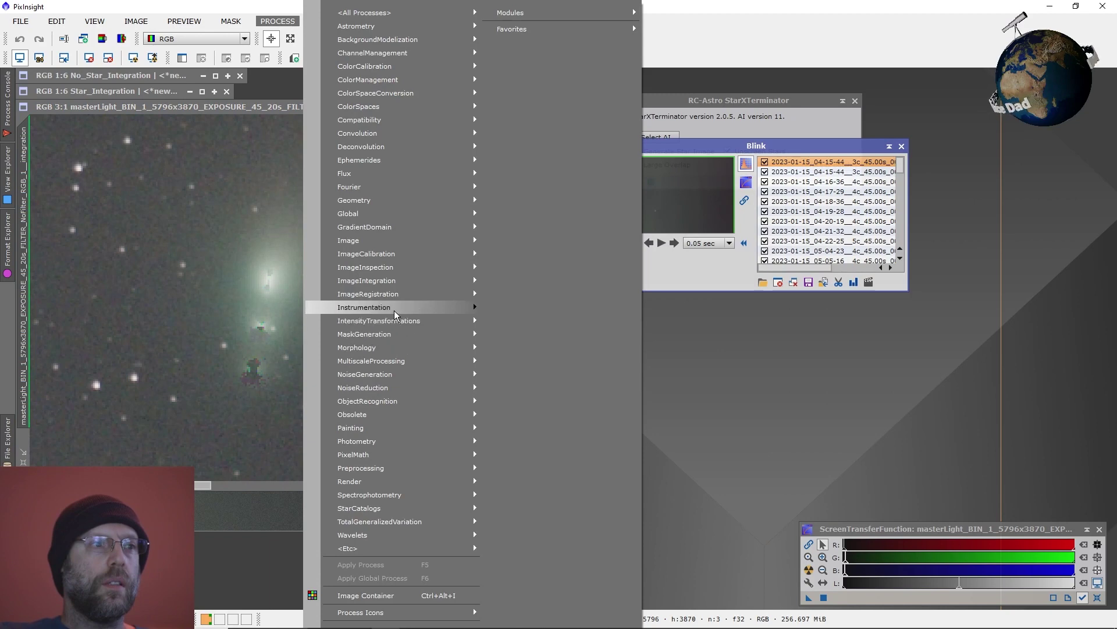
Open CloneStamp and set its brush radius to 50.
mouse_move(459, 428)
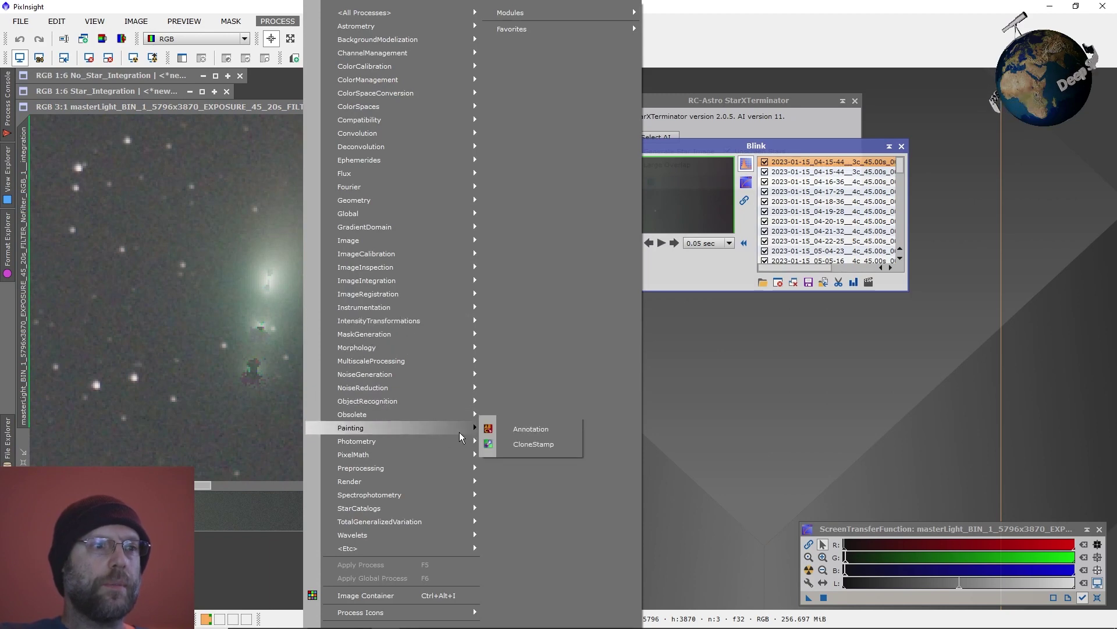
left_click(524, 446)
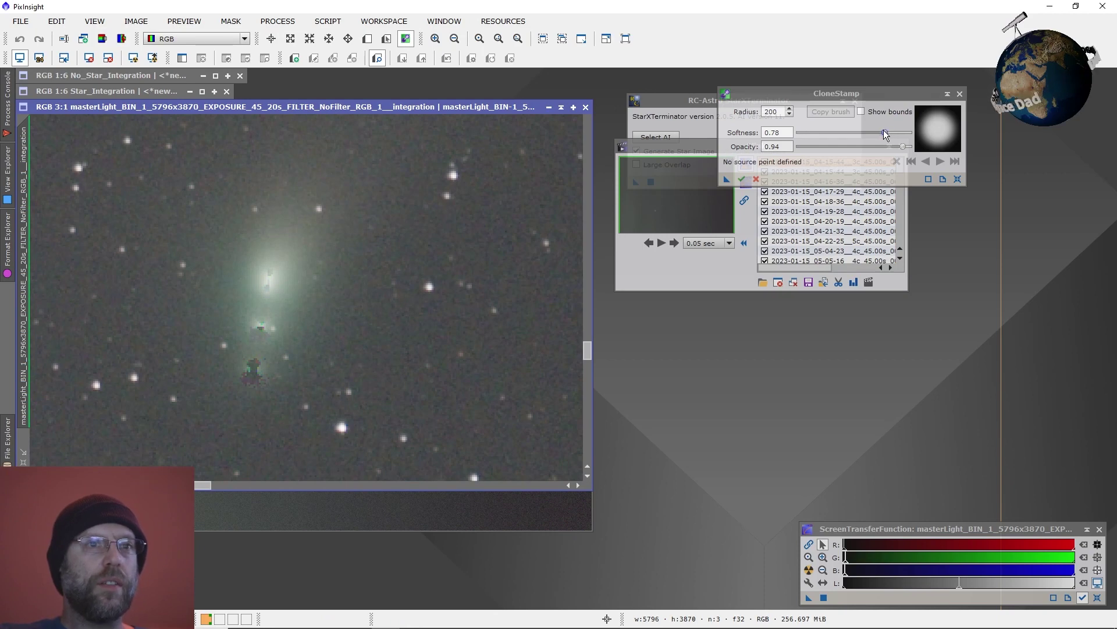
left_click(742, 111)
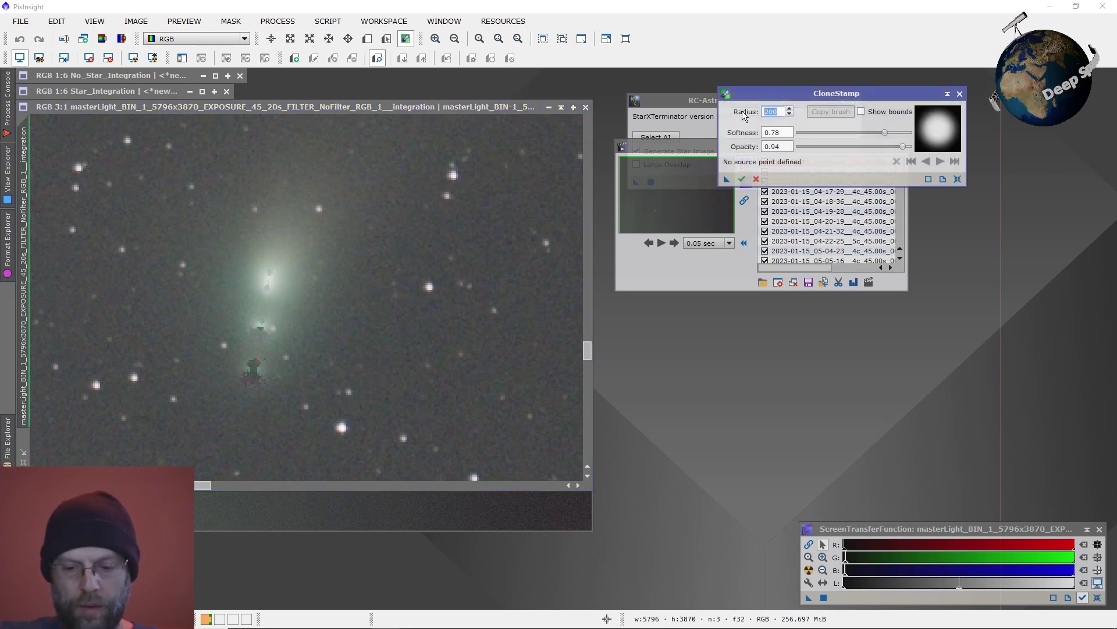
type("50")
left_click(783, 132)
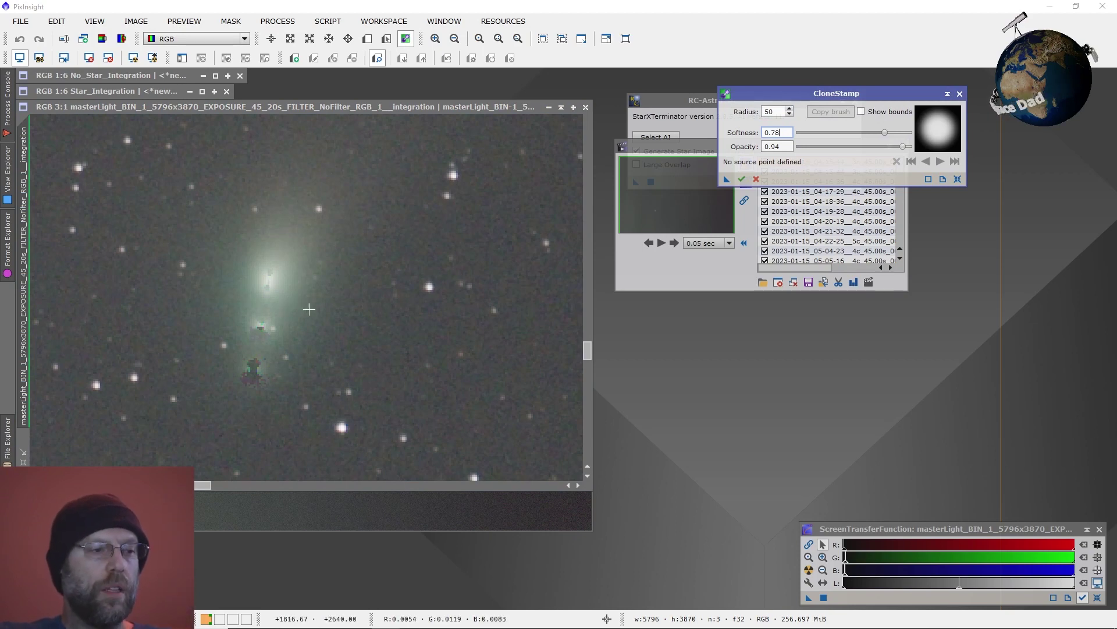
Set a clone source, reduce the radius to 15, and clone sky over the blotch by the comet.
left_click(249, 296, "ctrl")
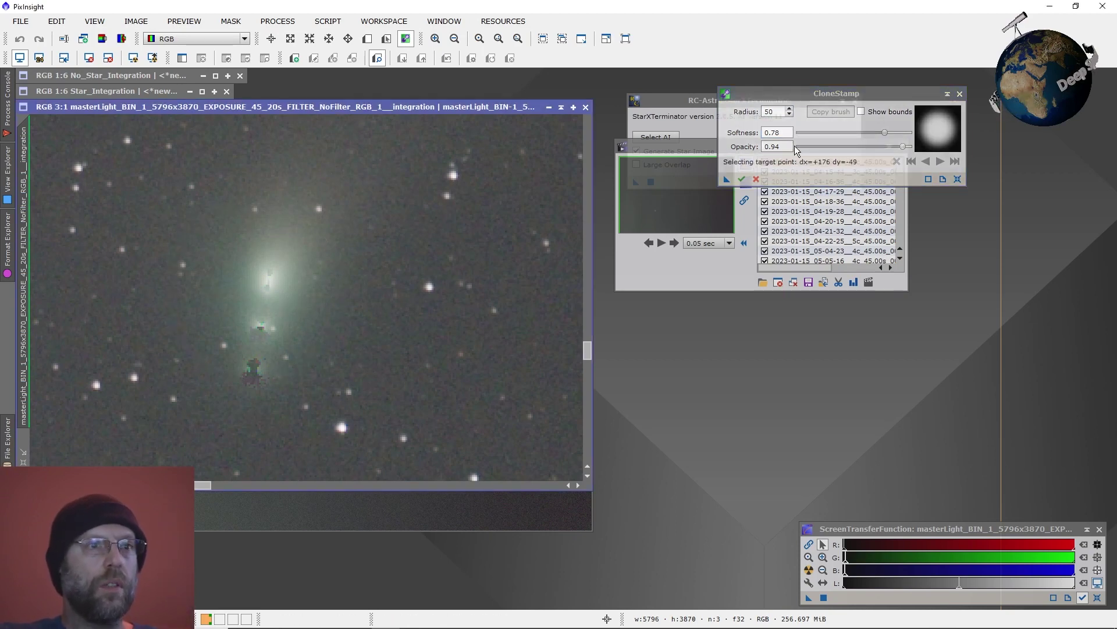
left_click(778, 111)
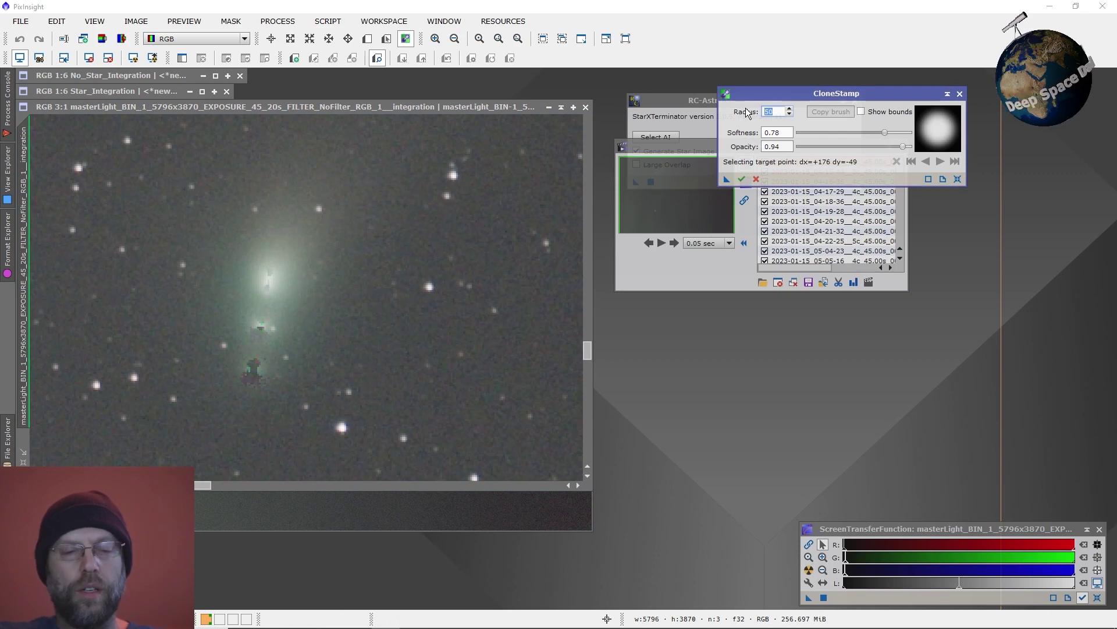
type("15")
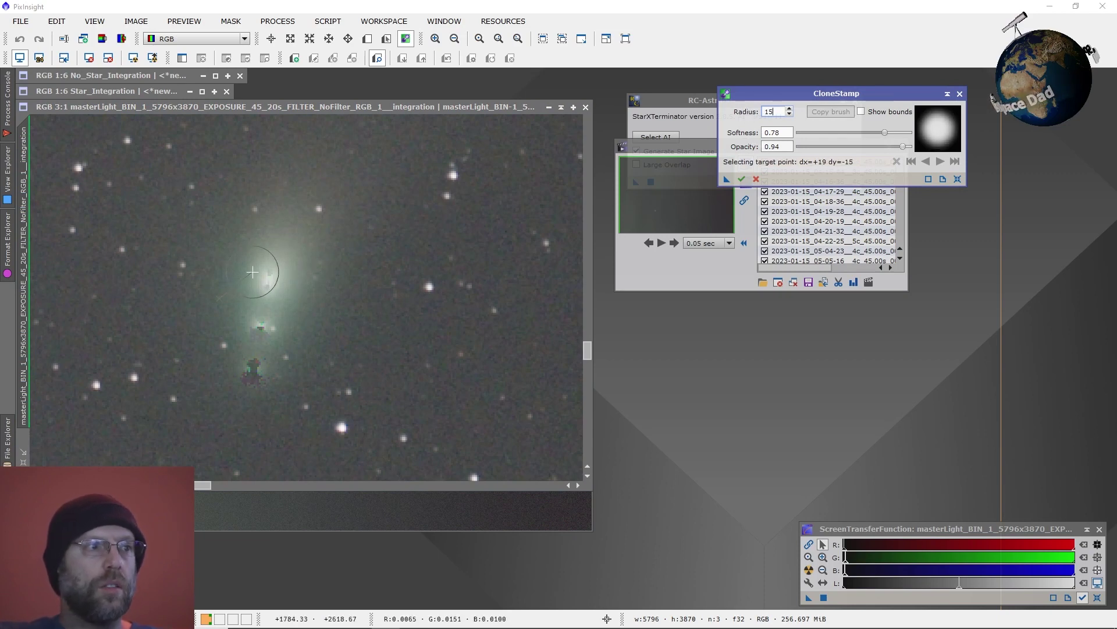
left_click_drag(253, 272, 264, 288)
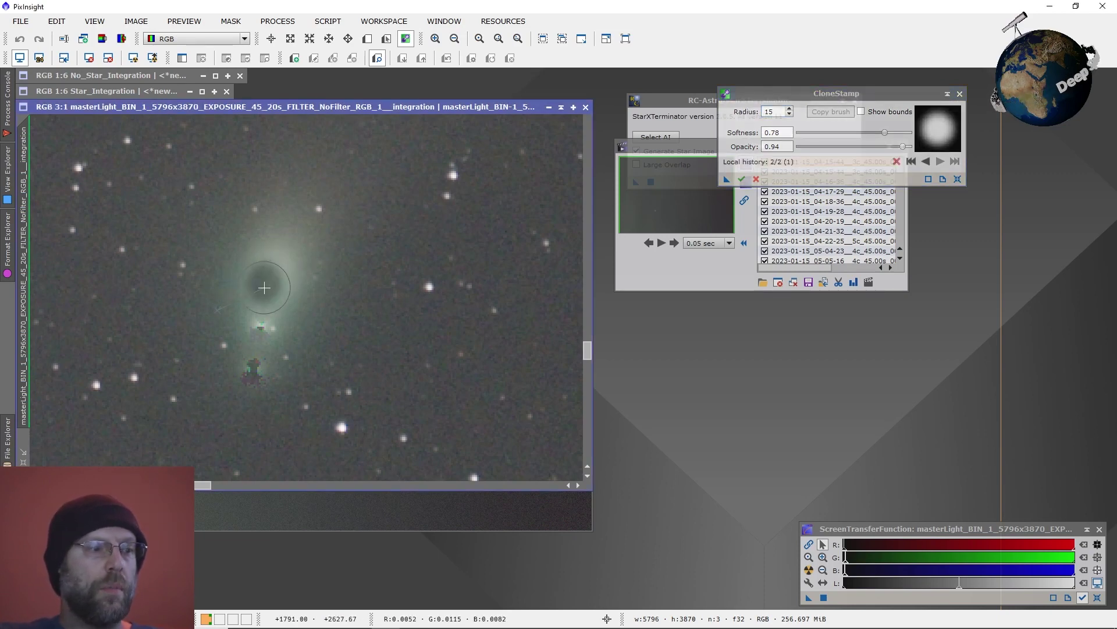
left_click(212, 313, "ctrl")
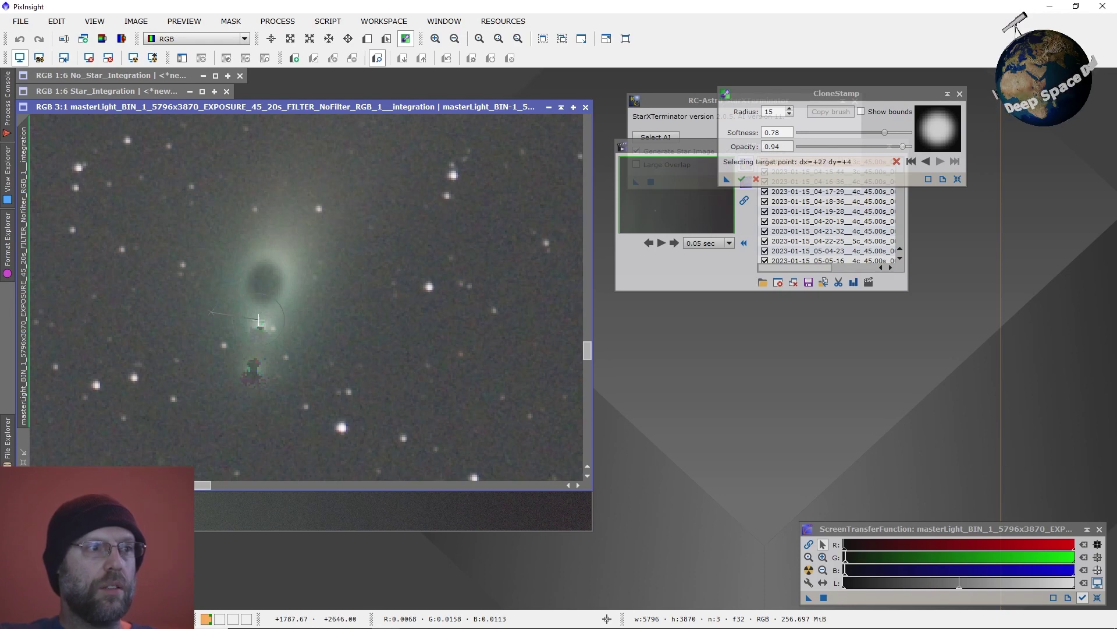
left_click(256, 320)
left_click(336, 324, "ctrl")
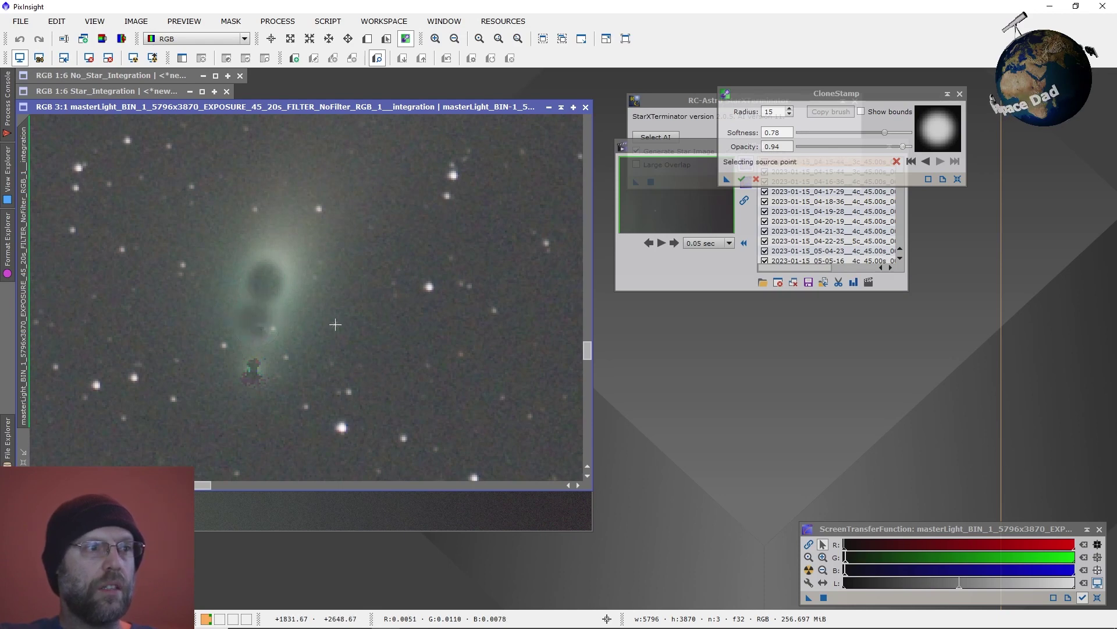
left_click(256, 330)
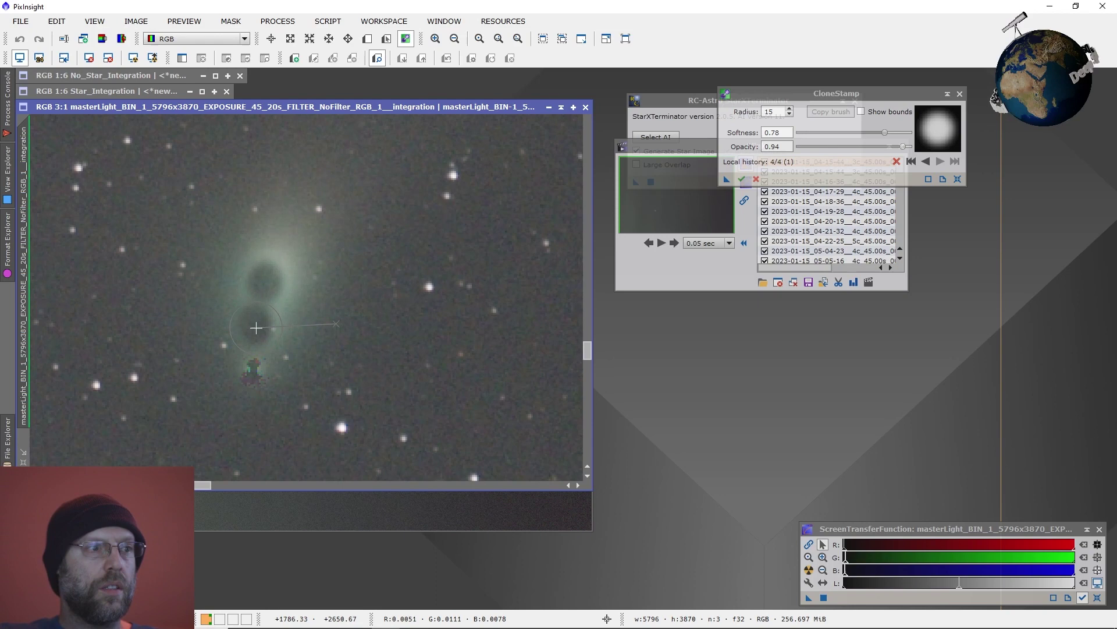
Clone clean sky from below over the reddish star remnant and apply the retouching.
left_click(238, 425, "ctrl")
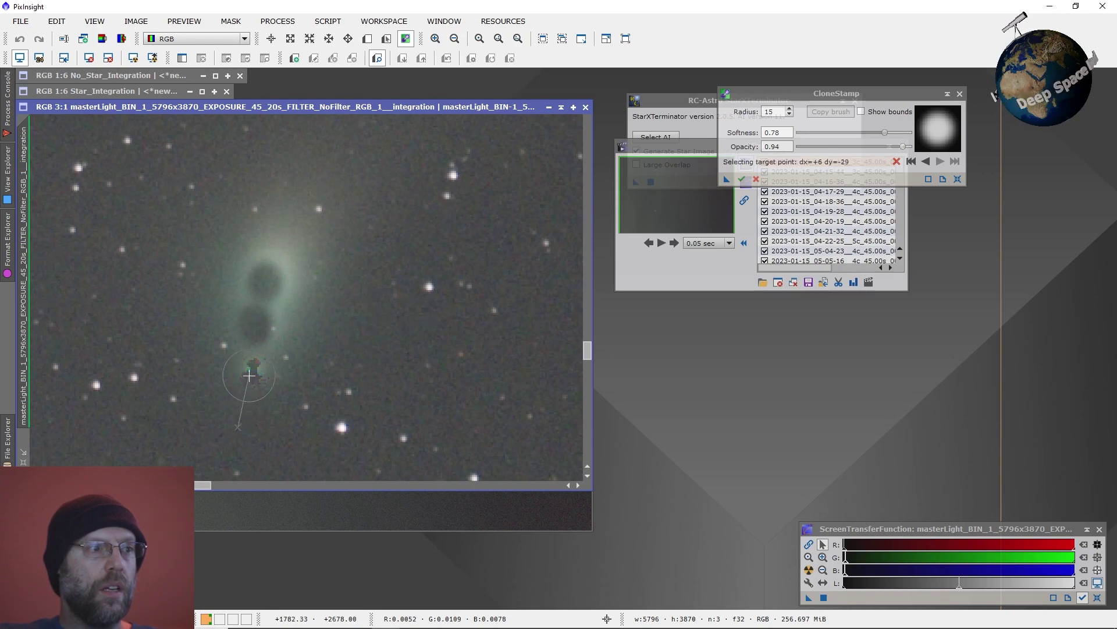
left_click(250, 369)
left_click(250, 365)
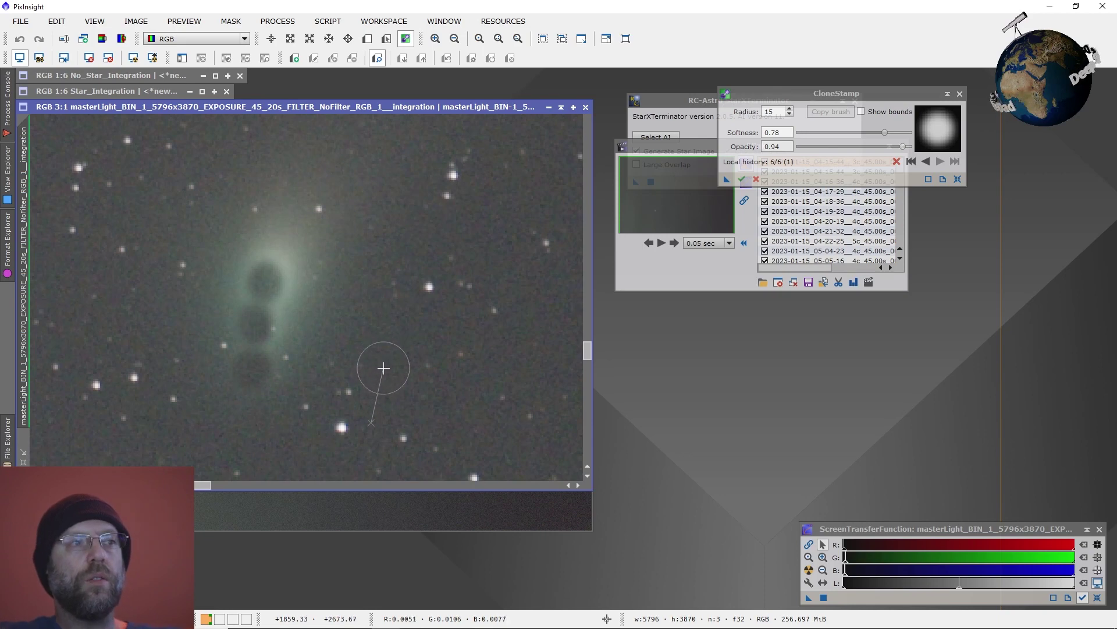
left_click(741, 179)
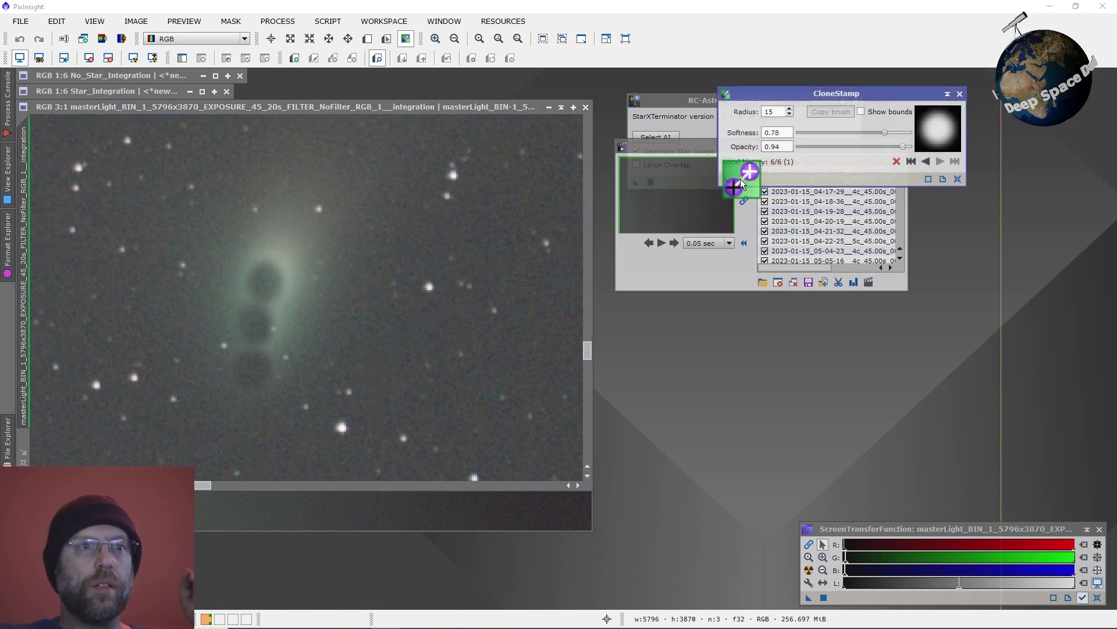
Close CloneStamp and shade the masterLight image window.
left_click(960, 93)
scroll(291, 321, "down", 6)
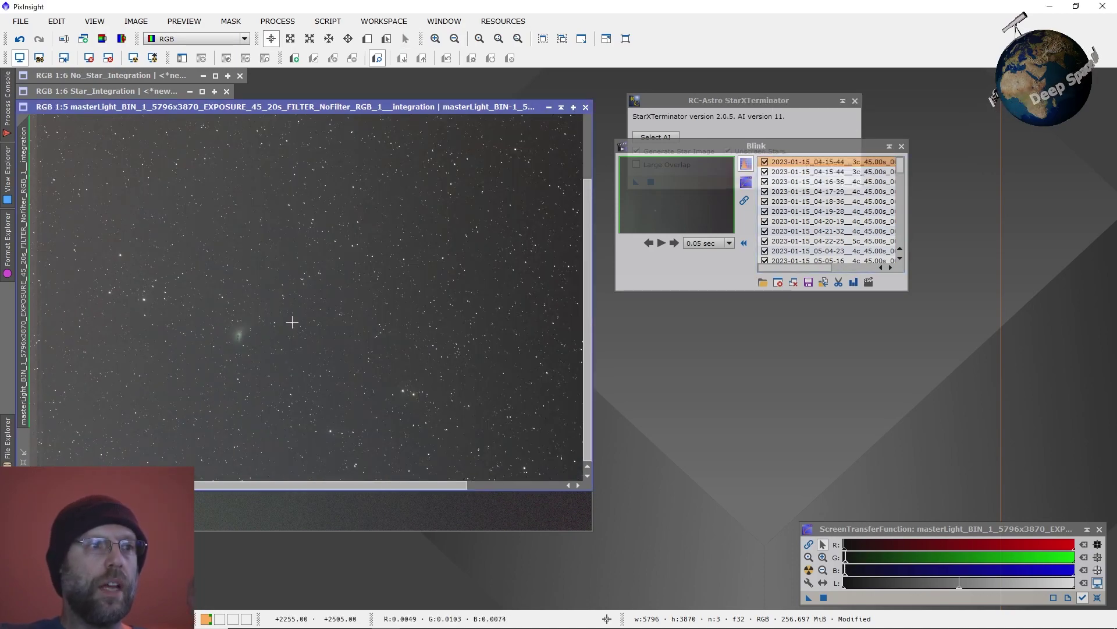
left_click(562, 108)
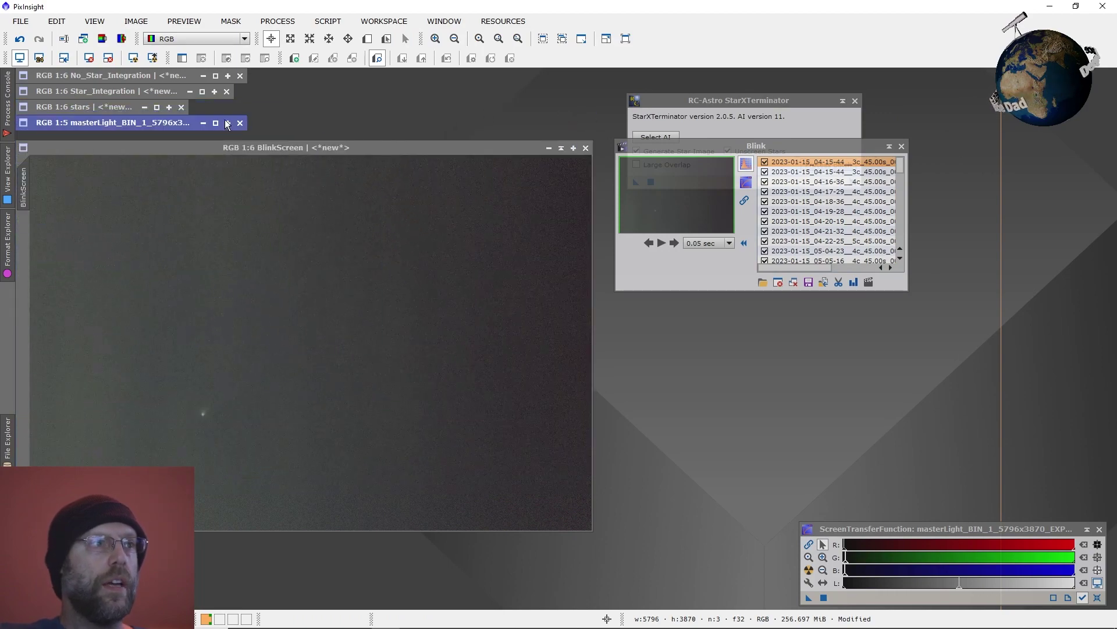
Restore the stars image, zoom in and out to inspect it, then shade it again.
double_click(87, 107)
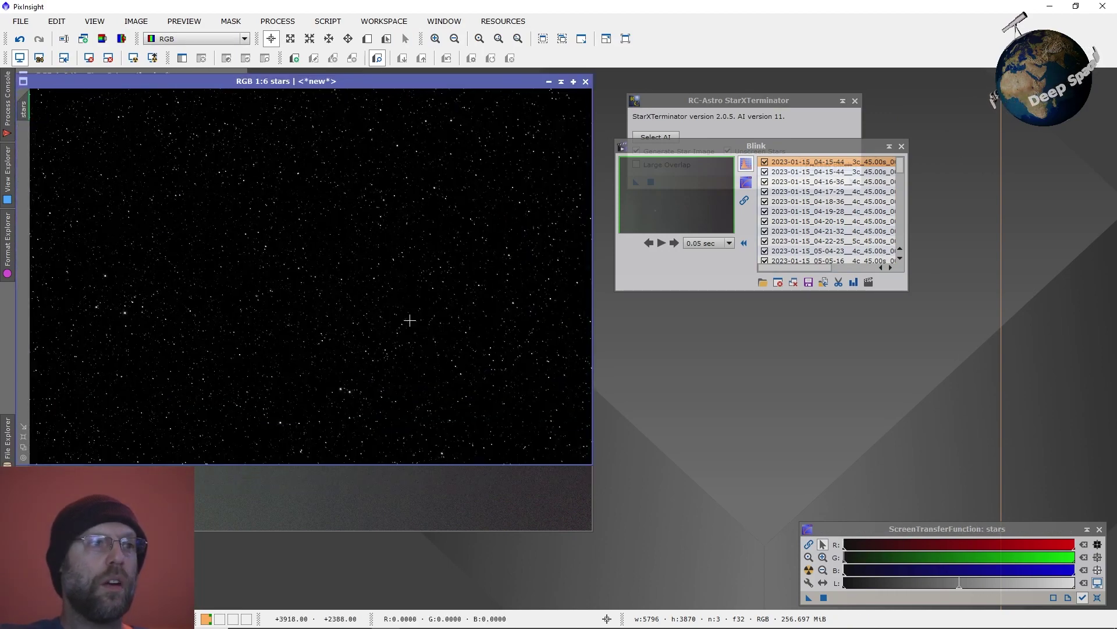
scroll(339, 327, "up", 7)
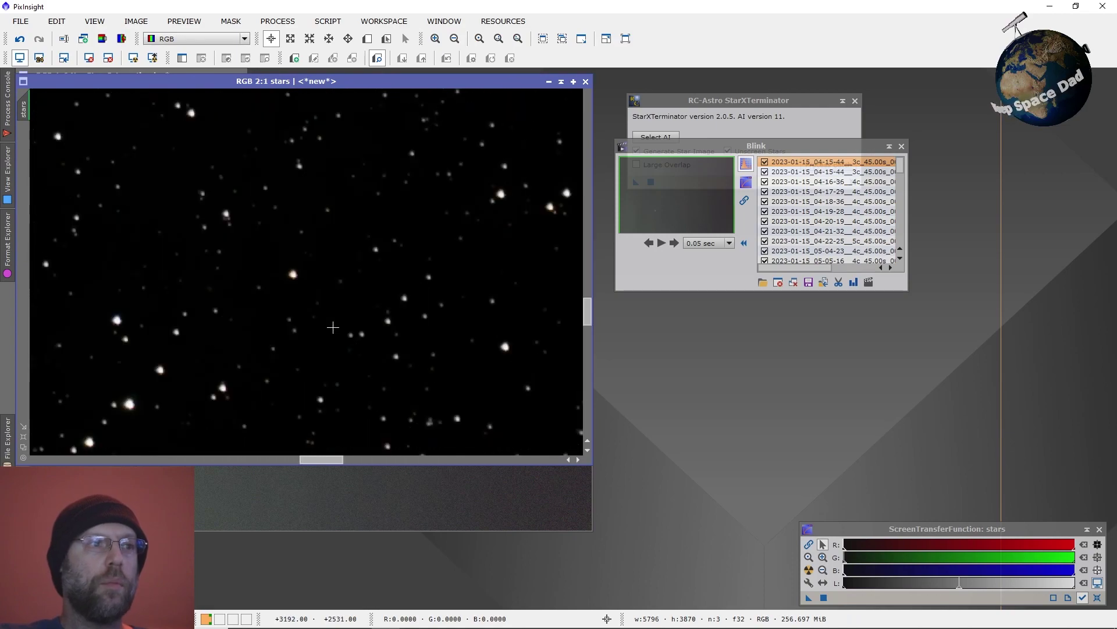
scroll(333, 327, "down", 7)
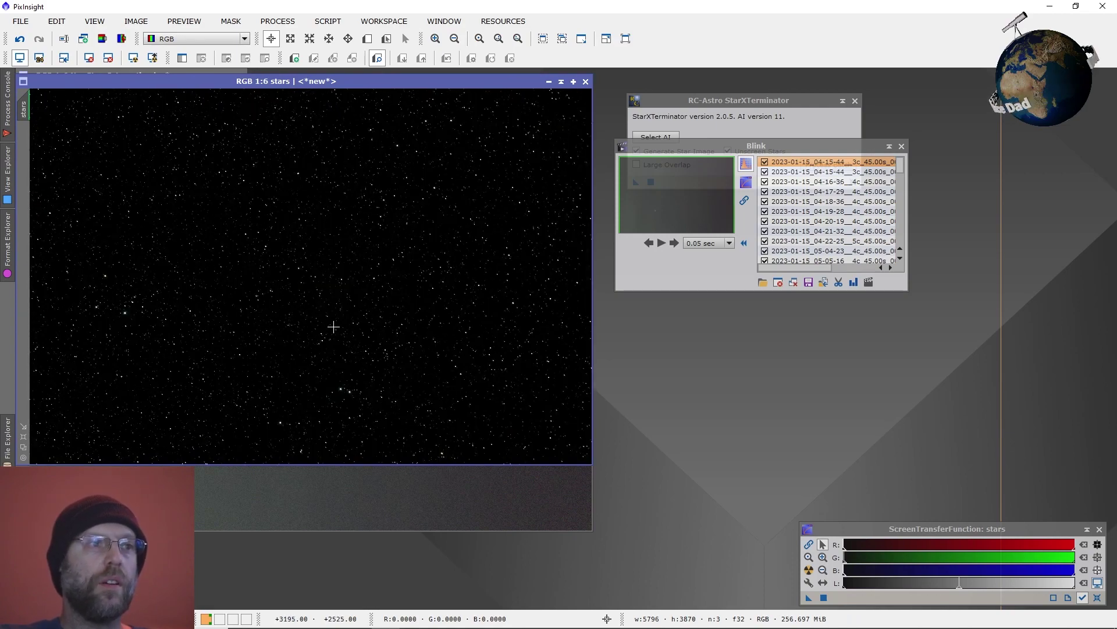
left_click(562, 82)
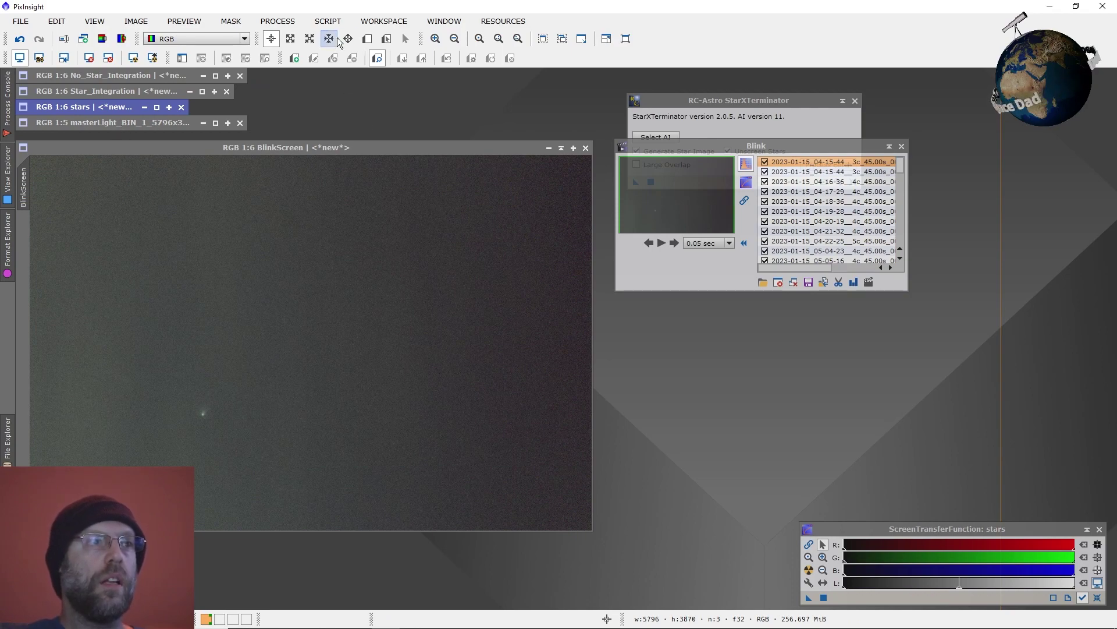
left_click(279, 25)
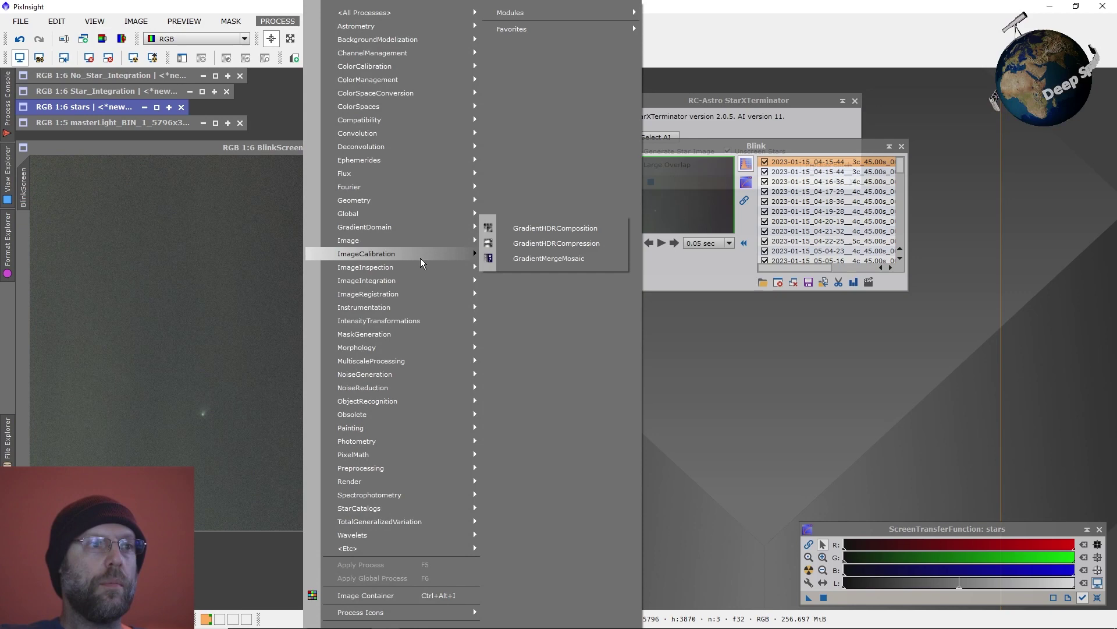
Open CometAlignment from Process > ImageRegistration and start adding target files.
mouse_move(428, 280)
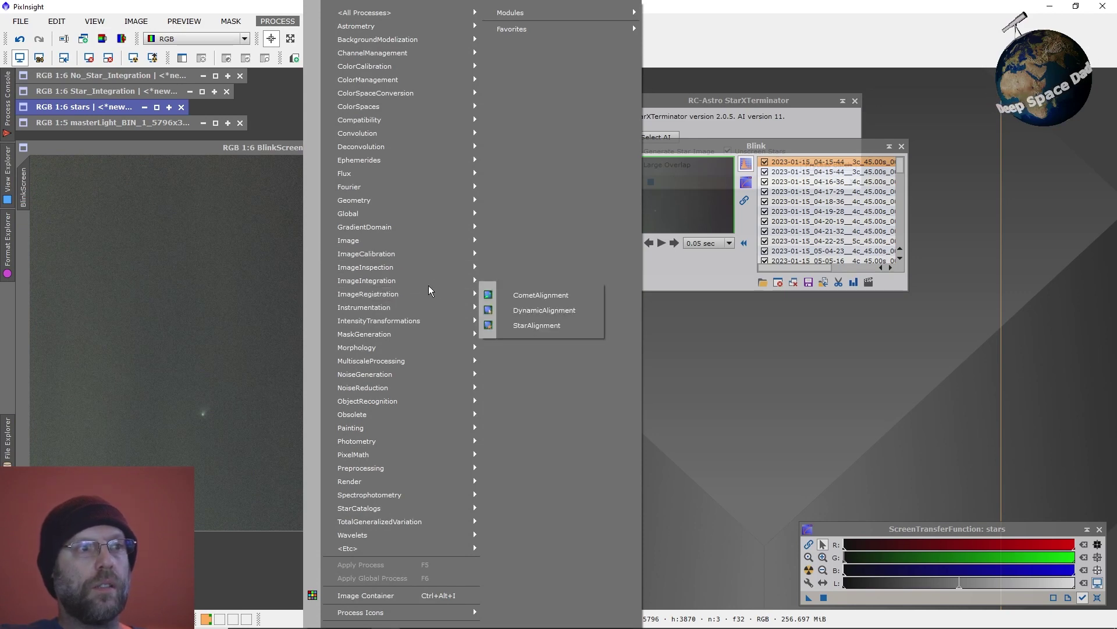
left_click(517, 295)
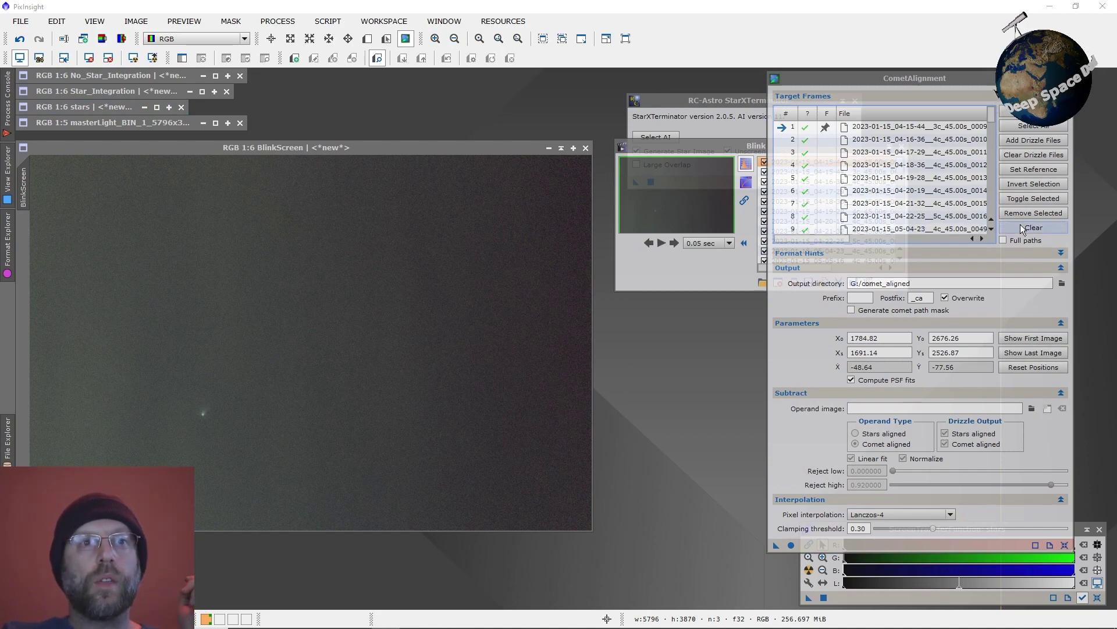
left_click(1017, 111)
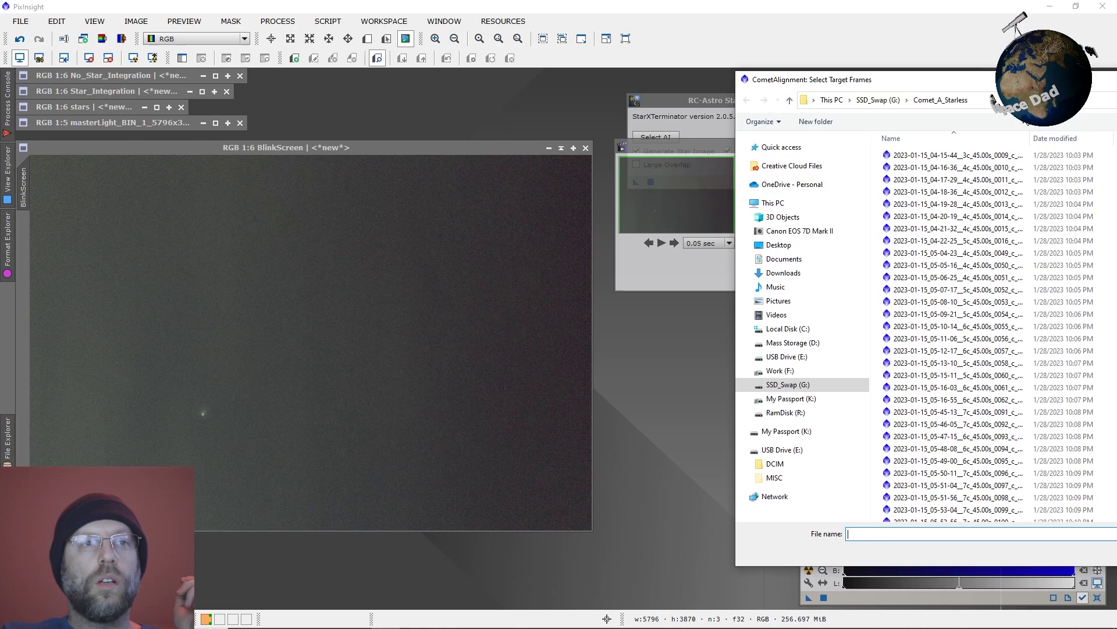
Browse to the G:/calibrated light frames folder and add all its frames as targets.
left_click_drag(896, 79, 254, 85)
left_click(239, 106)
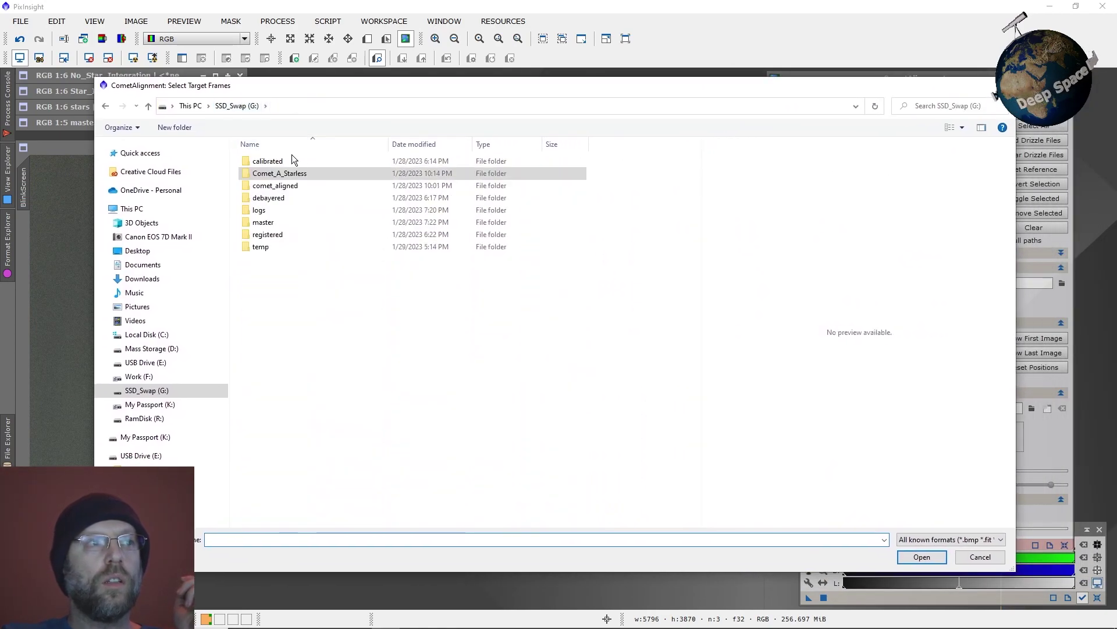
double_click(274, 198)
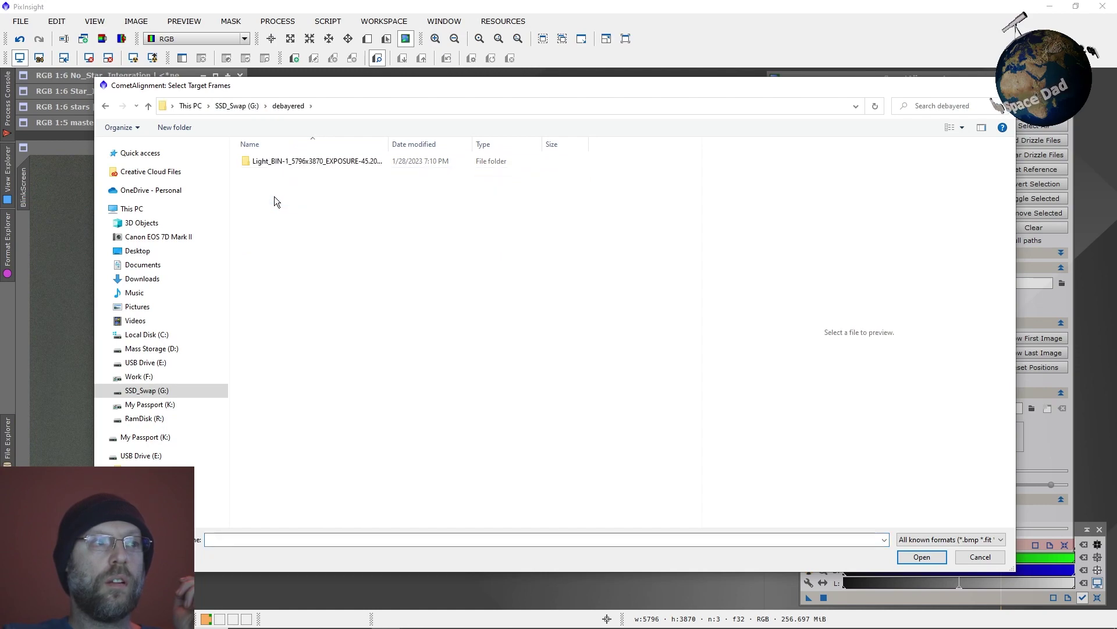
double_click(271, 163)
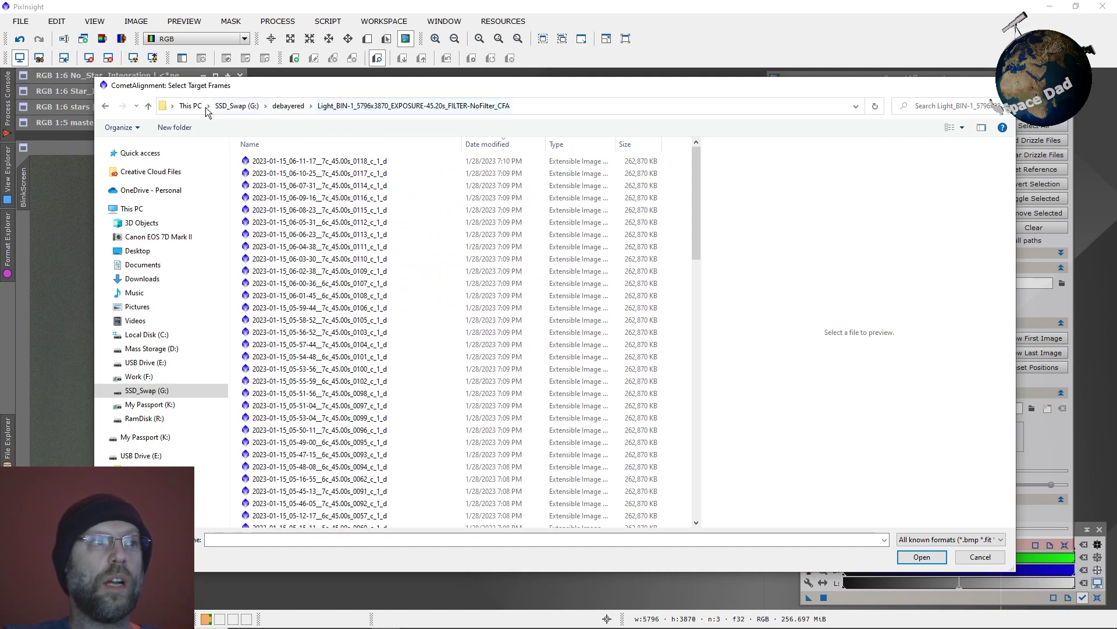
left_click(148, 107)
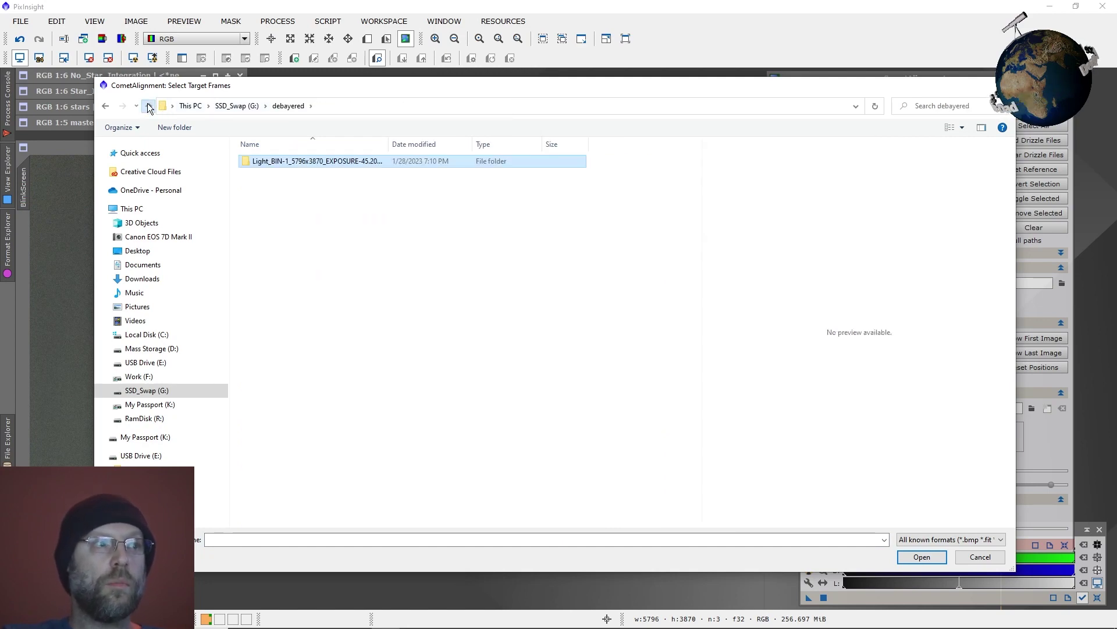
left_click(148, 106)
double_click(261, 162)
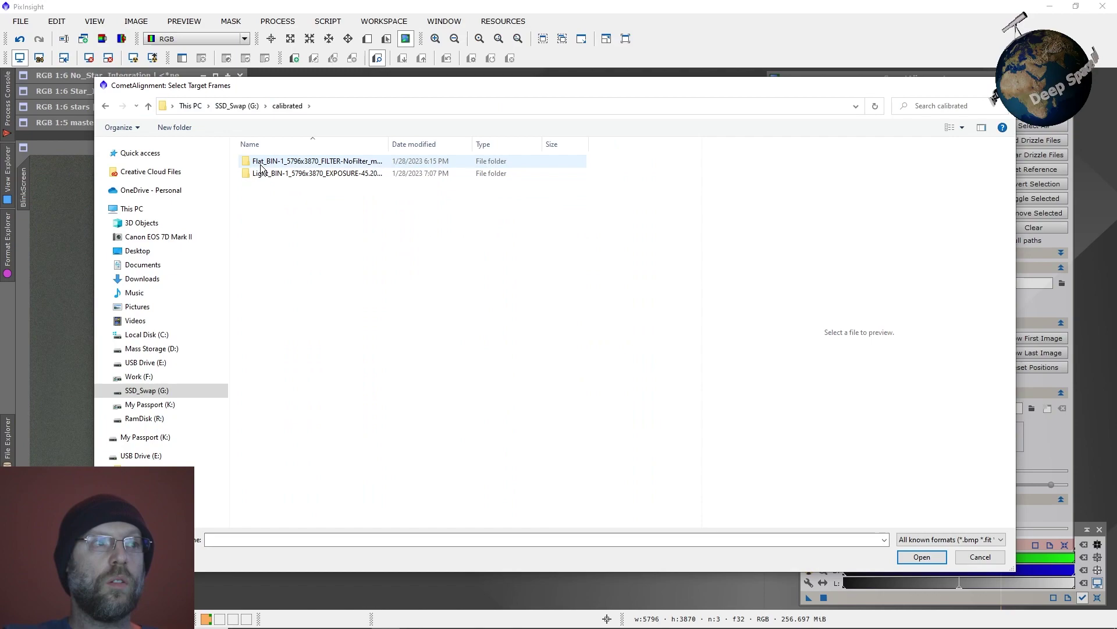
double_click(288, 174)
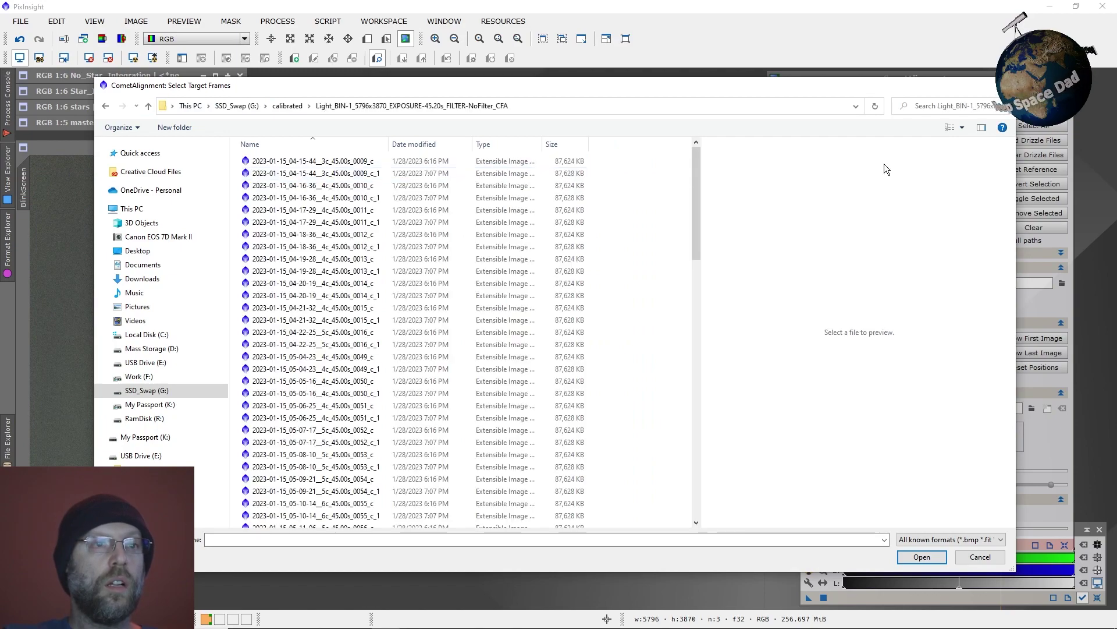
key("ctrl+a")
key("Return")
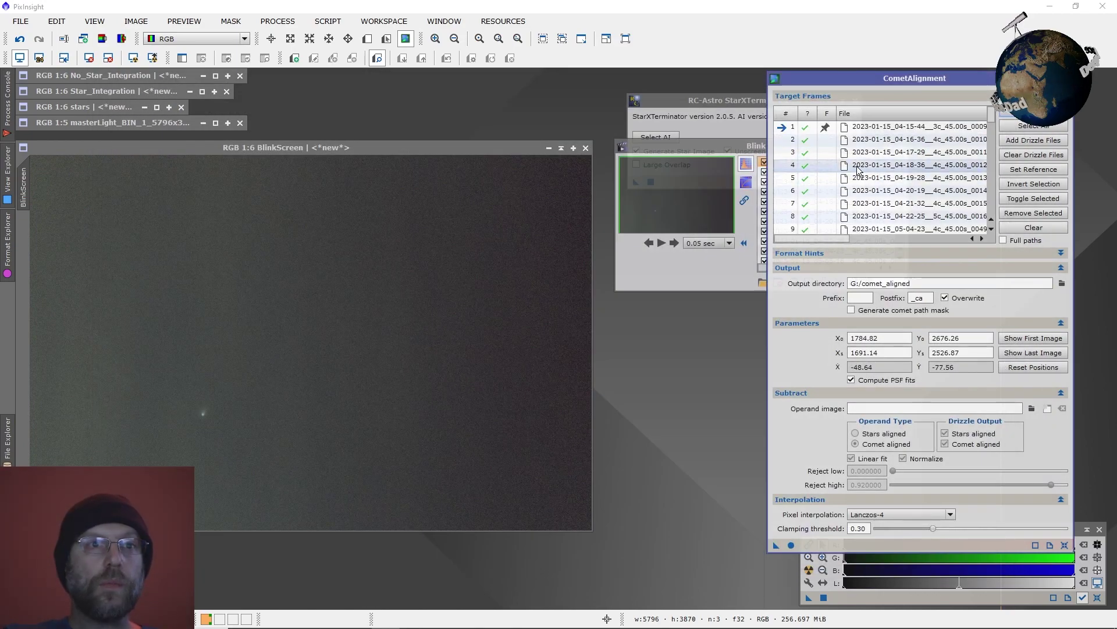
Open the first target frame _0009 and zoom in on the comet.
left_click(870, 130)
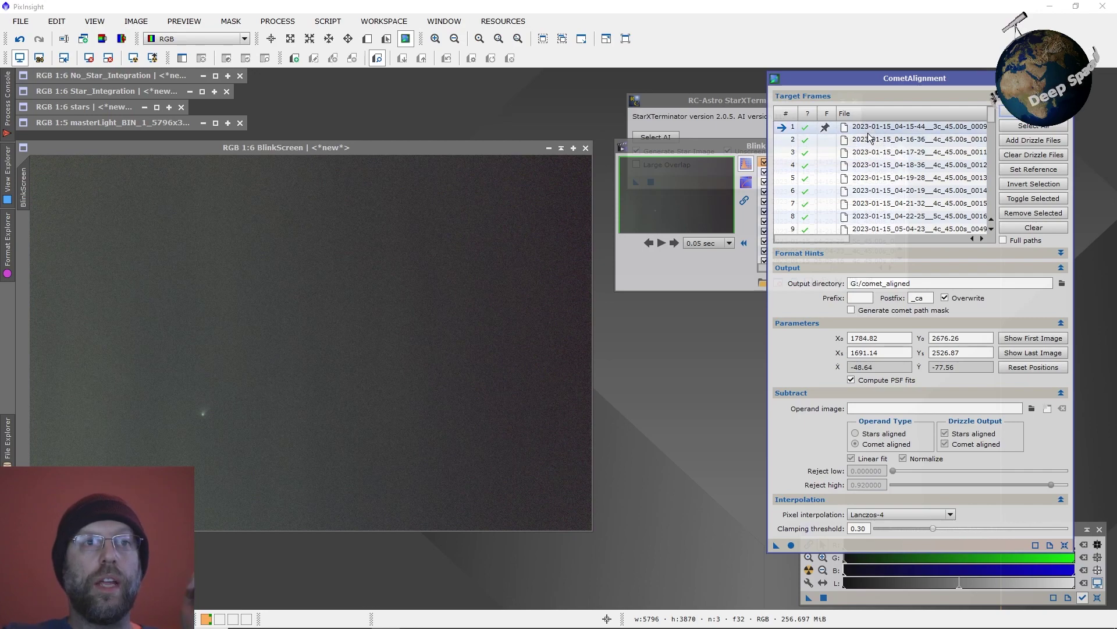
double_click(870, 129)
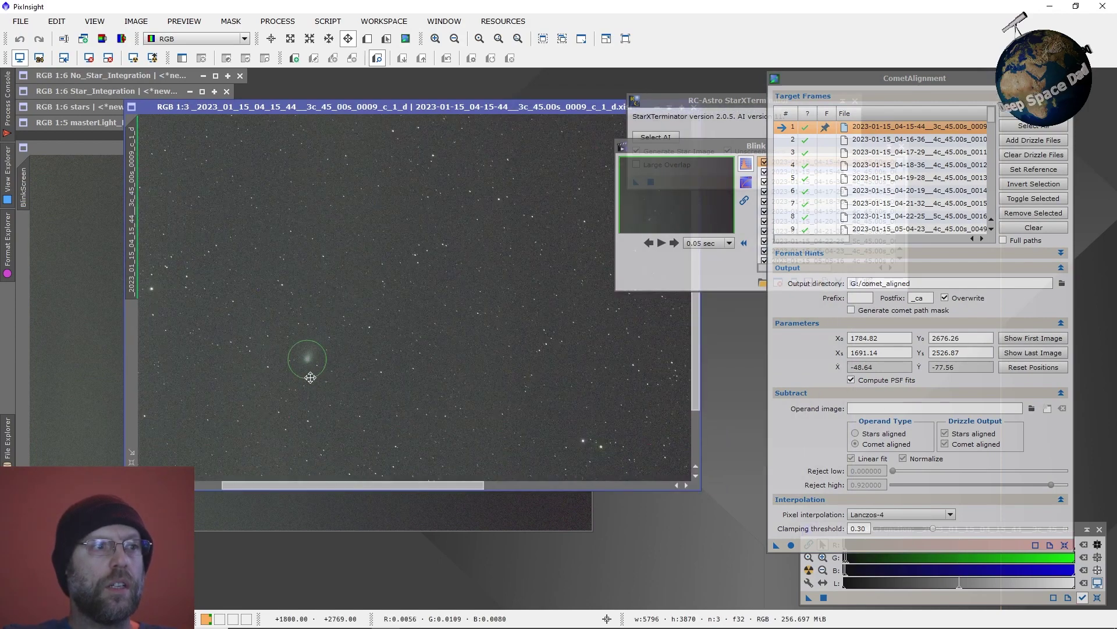
scroll(308, 375, "up", 7)
scroll(285, 378, "up", 1)
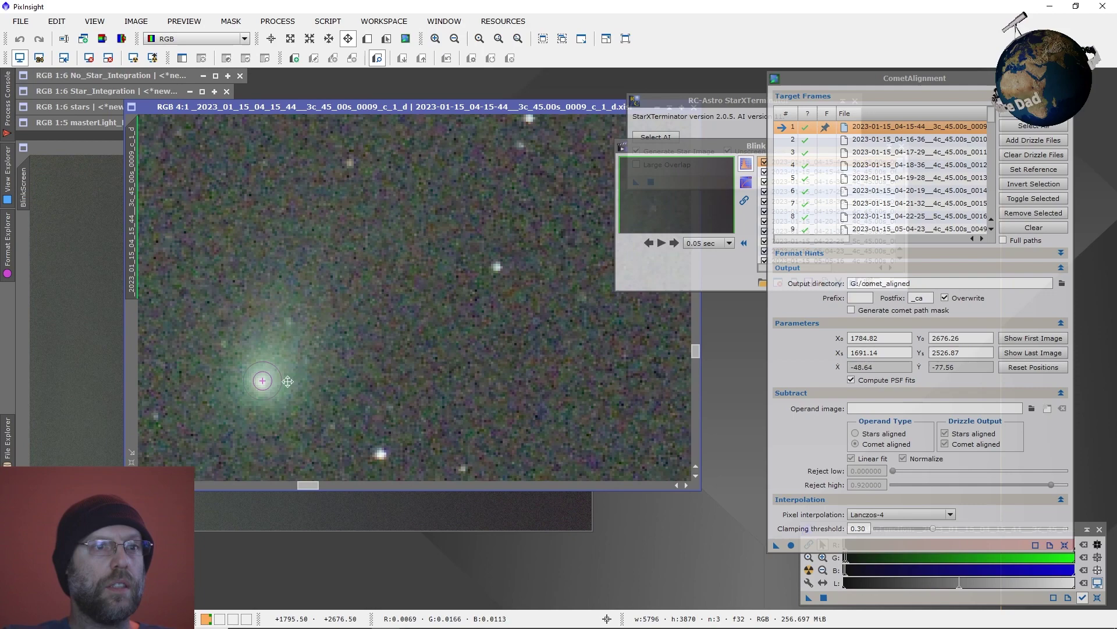
scroll(896, 192, "down", 15)
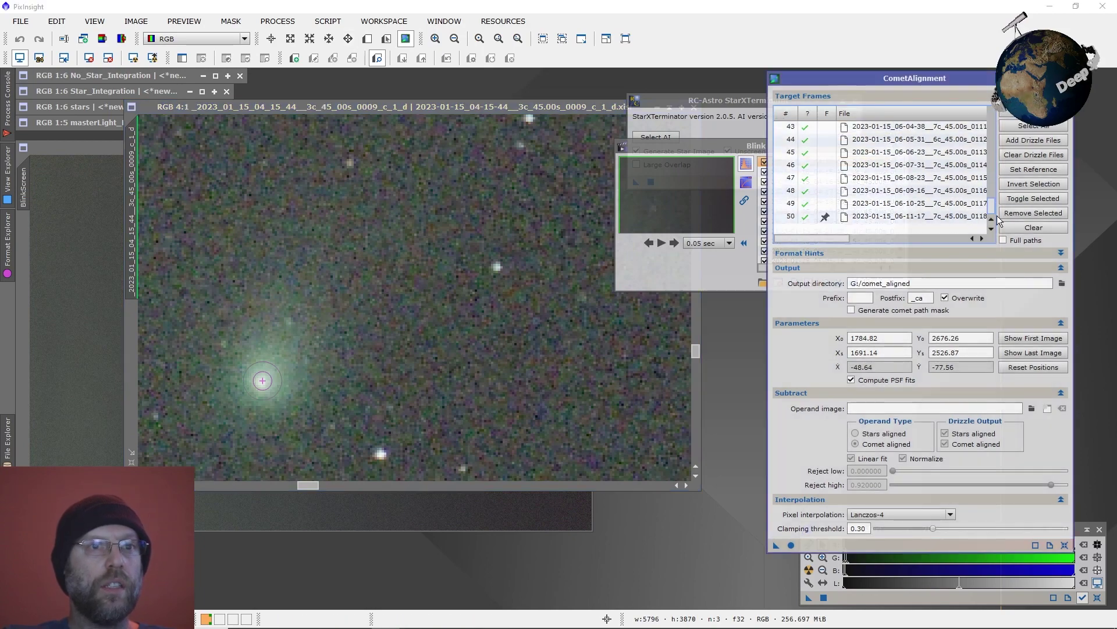
Open the last target frame, number 50, move its window aside, then close it.
double_click(892, 215)
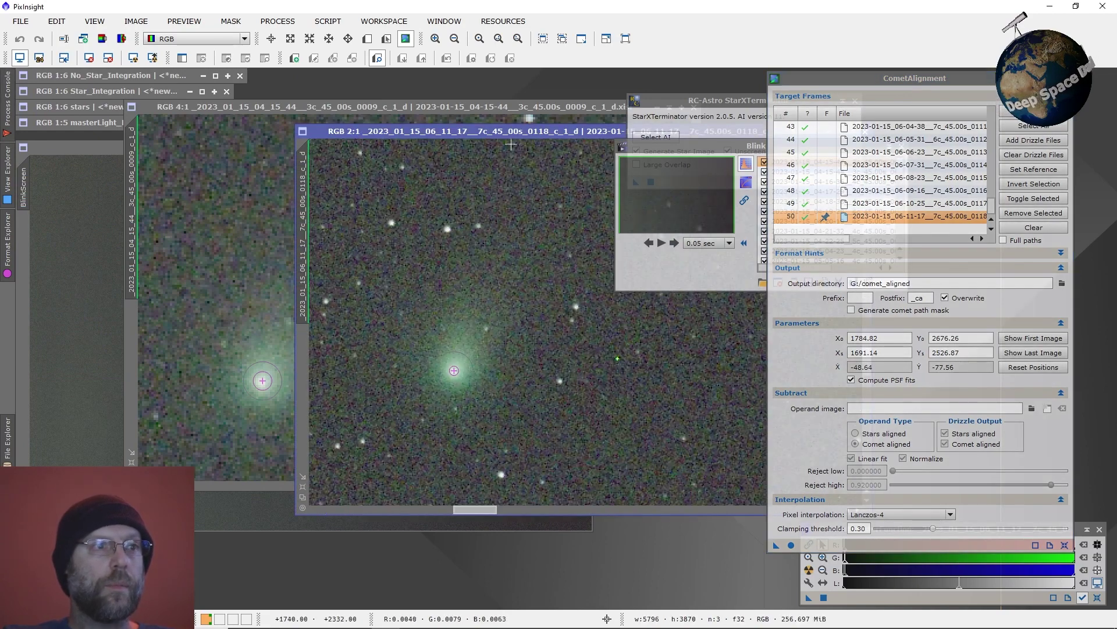
left_click_drag(511, 131, 180, 148)
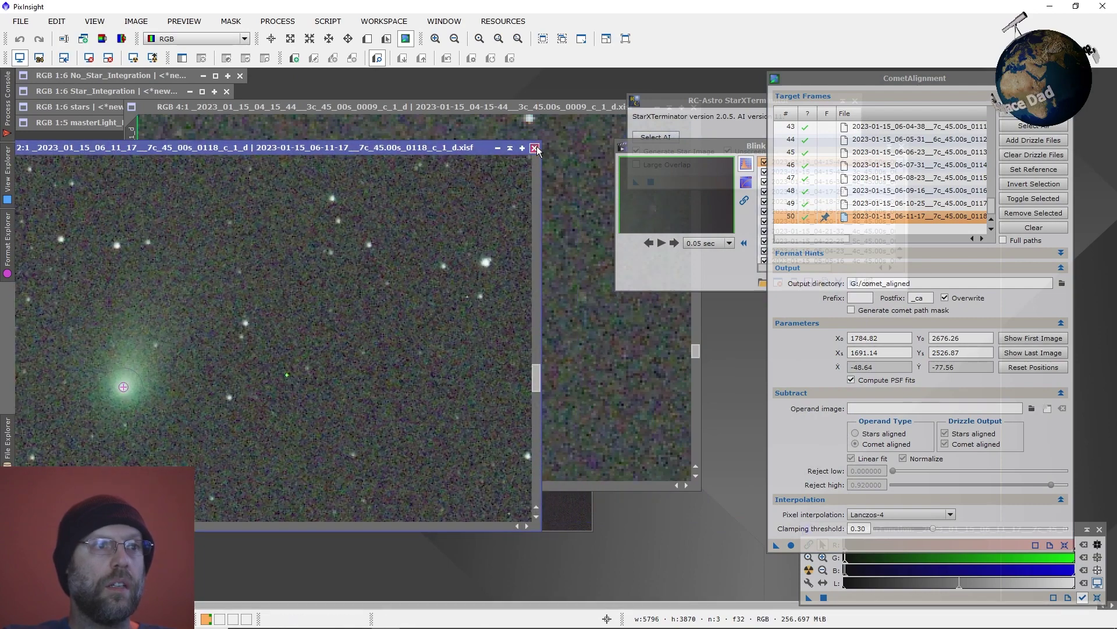
left_click(534, 148)
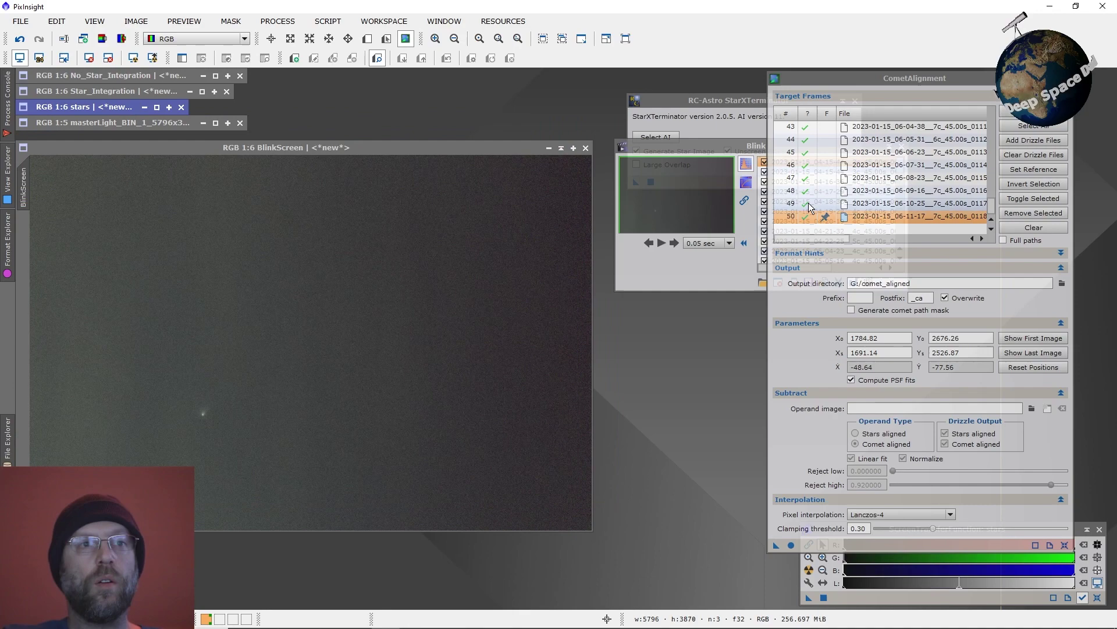
scroll(850, 192, "up", 2)
Open target frame 41 (_0109), zoom to 5:1, pin the comet nucleus, then close it.
double_click(892, 177)
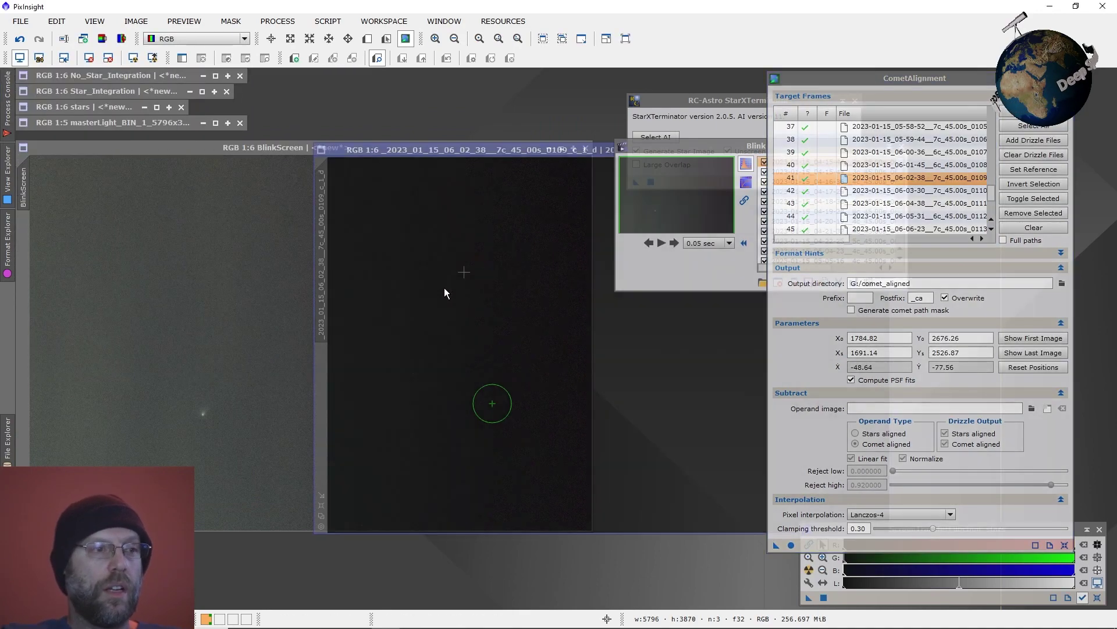
left_click_drag(486, 151, 376, 110)
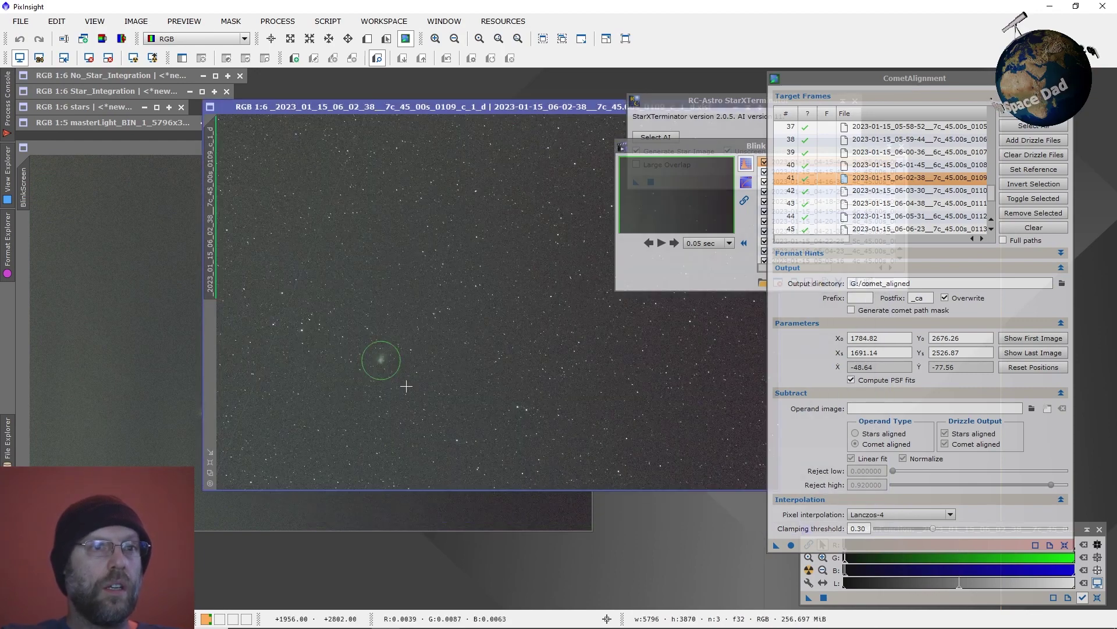
scroll(383, 380, "up", 5)
scroll(399, 285, "up", 4)
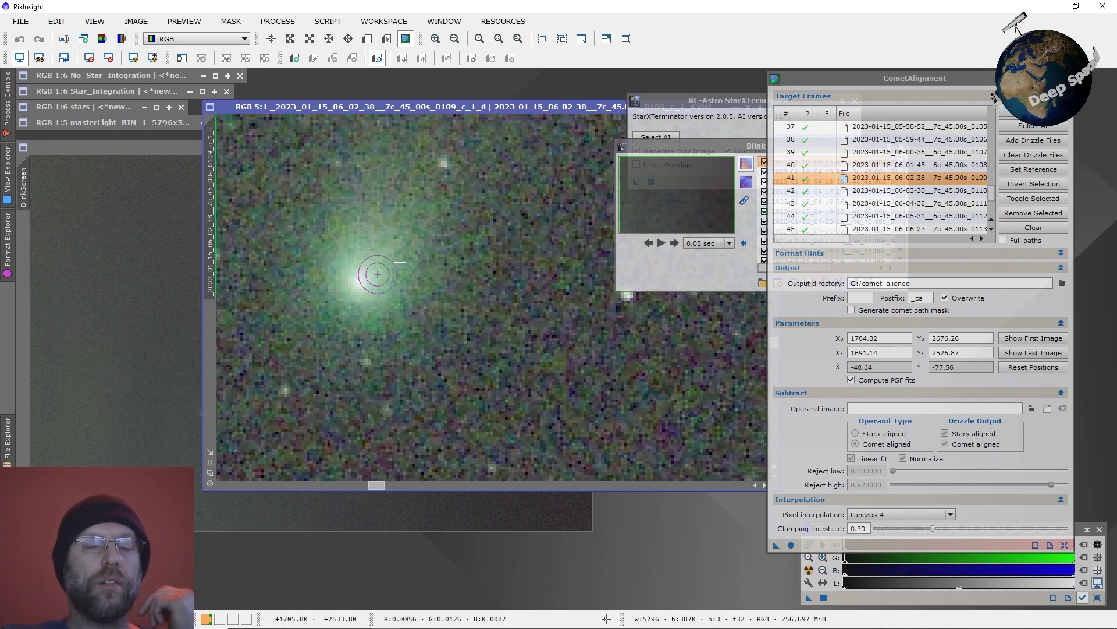
left_click_drag(529, 109, 358, 158)
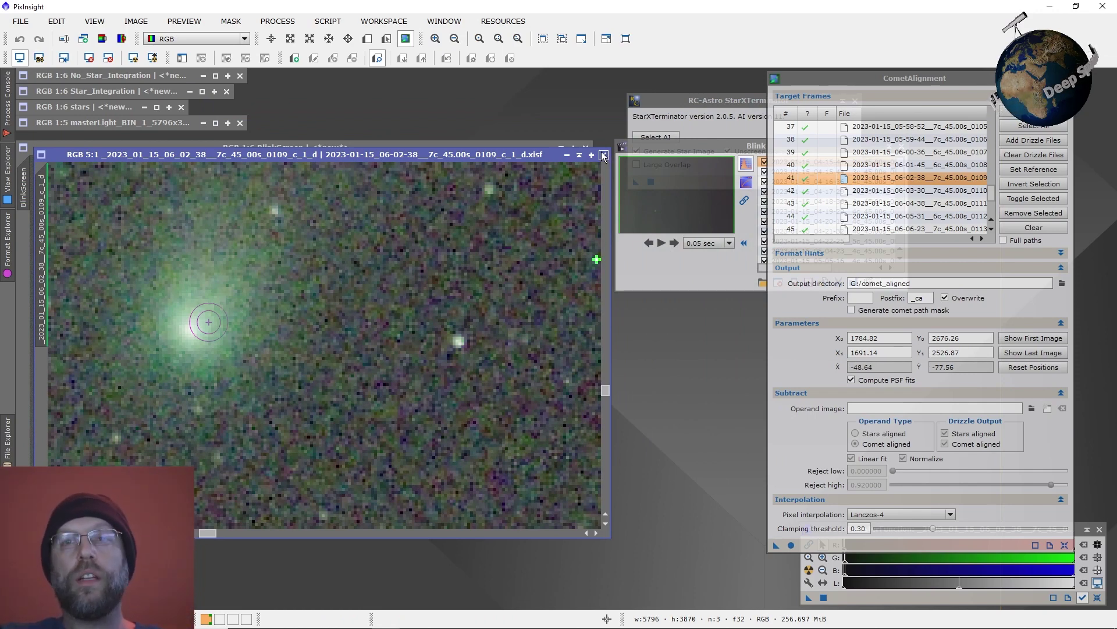
left_click(263, 300)
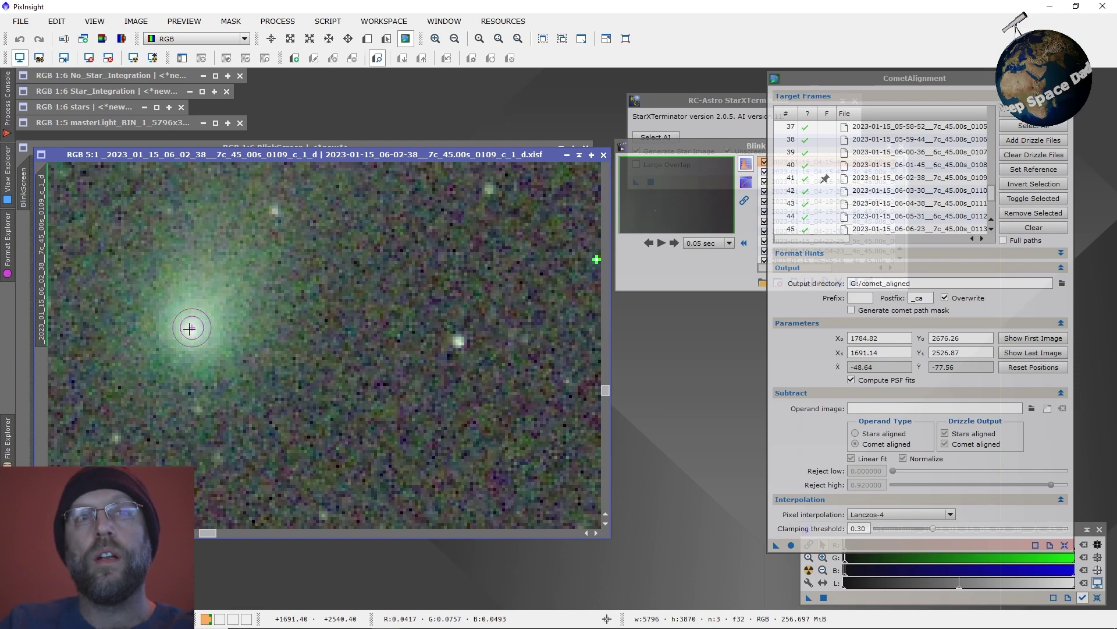
left_click(603, 155)
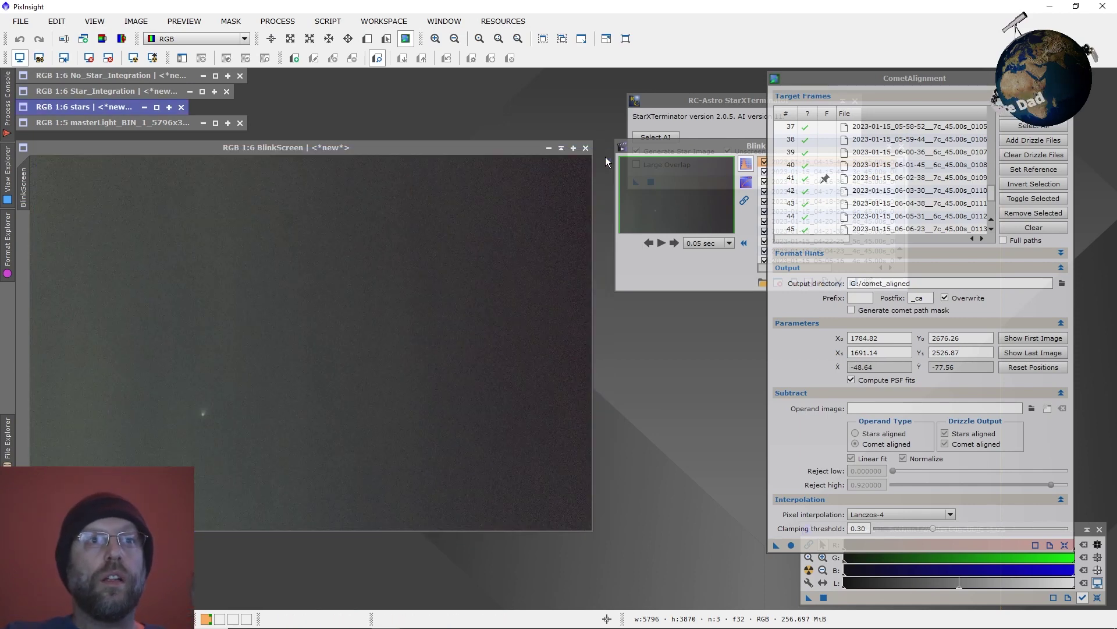
Keep the output directory as G:/comet_aligned and iconize the CometAlignment panel.
scroll(862, 199, "down", 2)
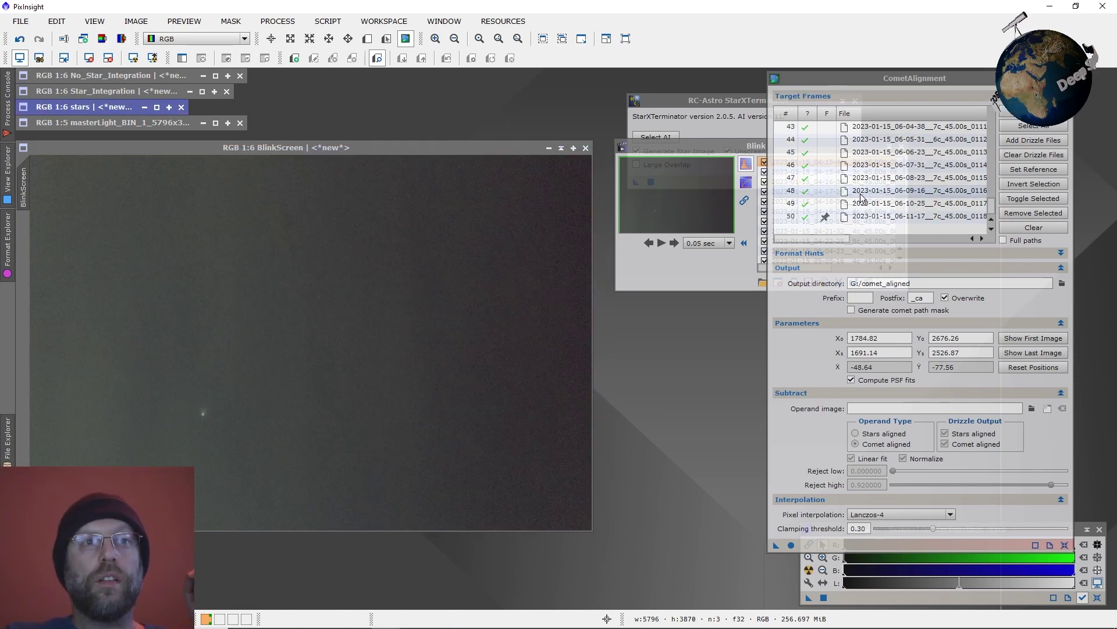
scroll(862, 200, "up", 4)
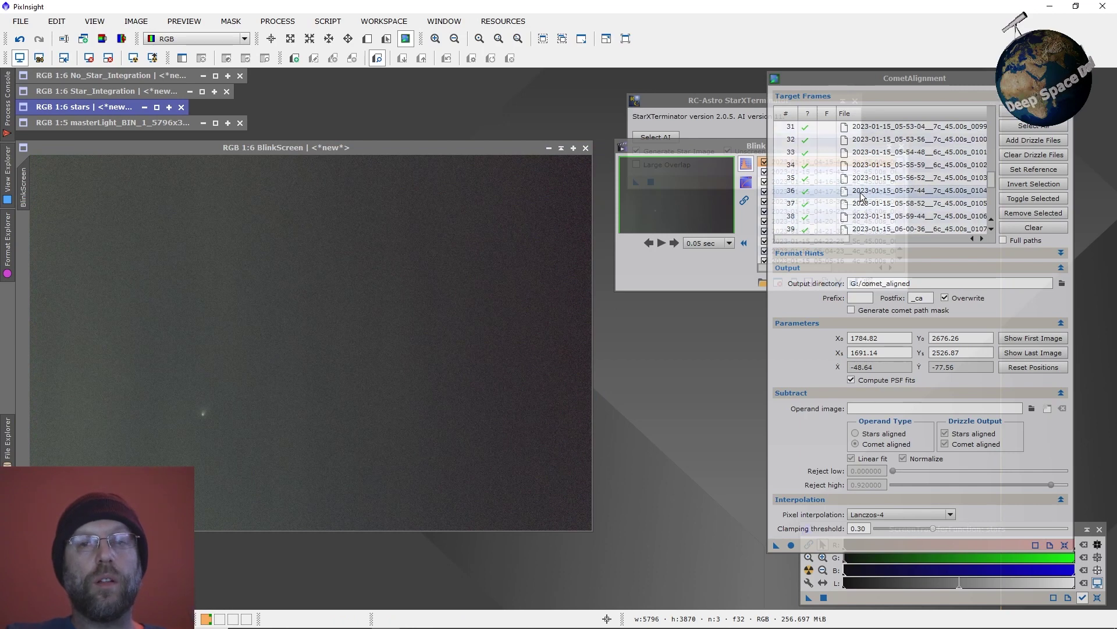
scroll(863, 199, "up", 2)
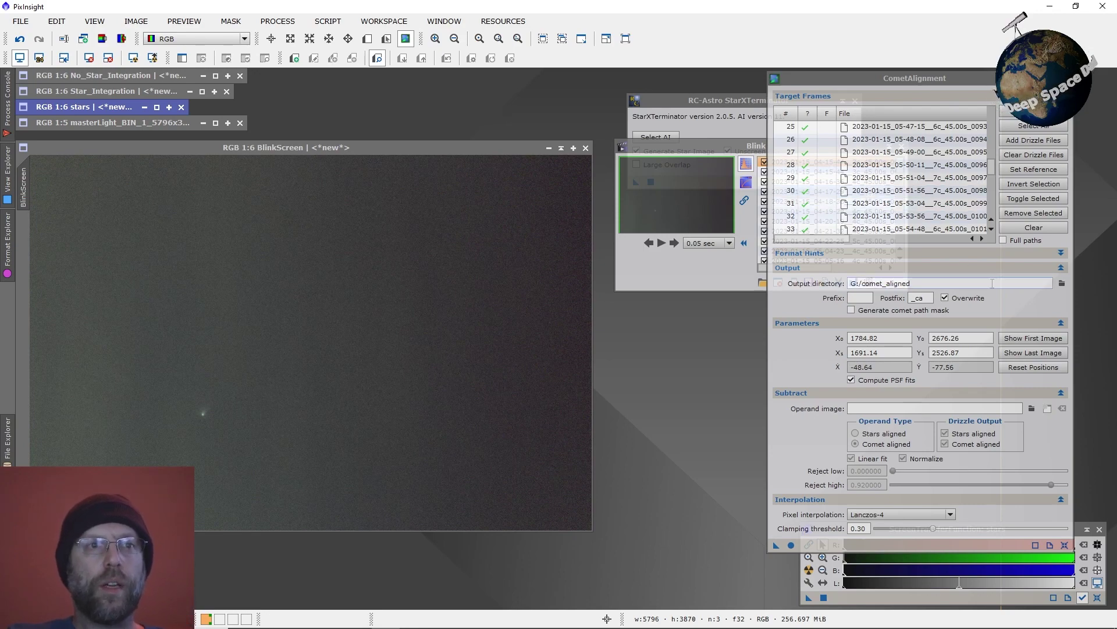
left_click(1060, 283)
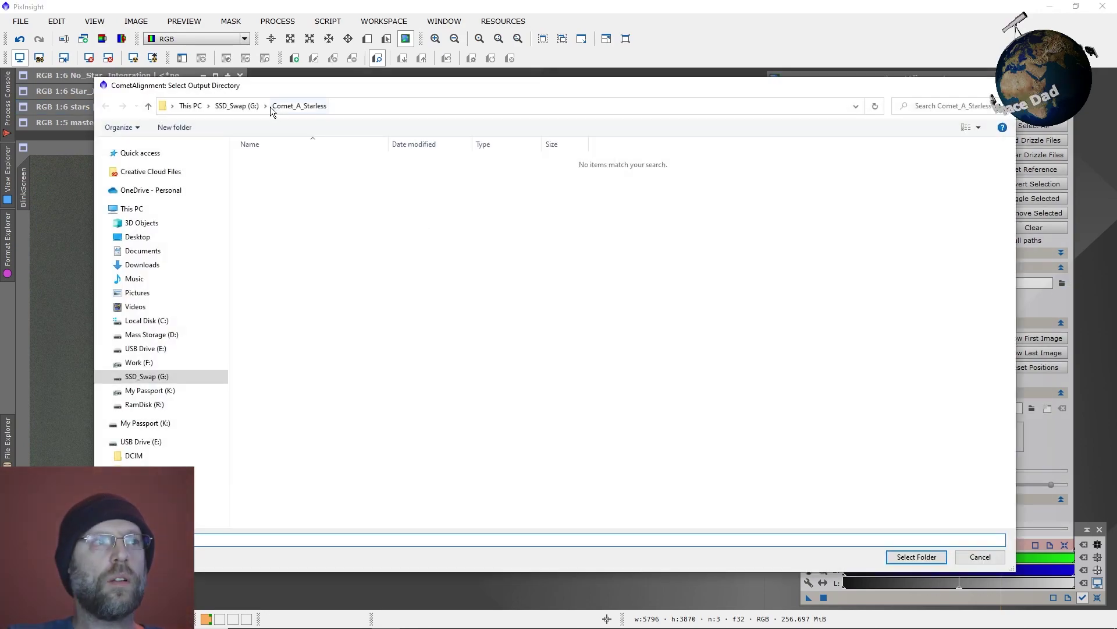
left_click(236, 106)
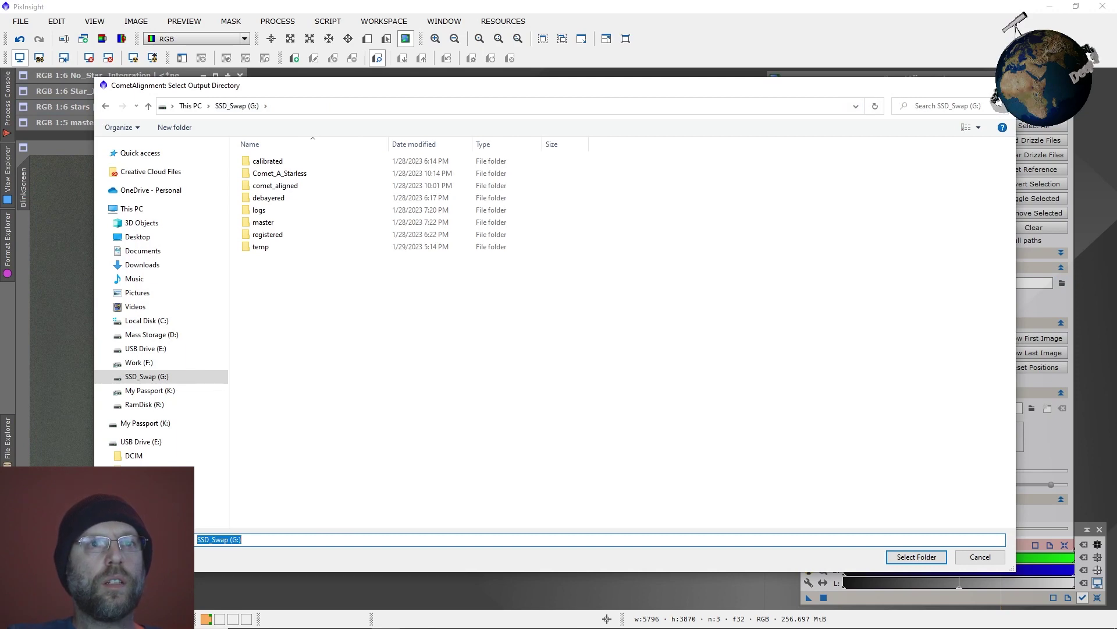
key("Escape")
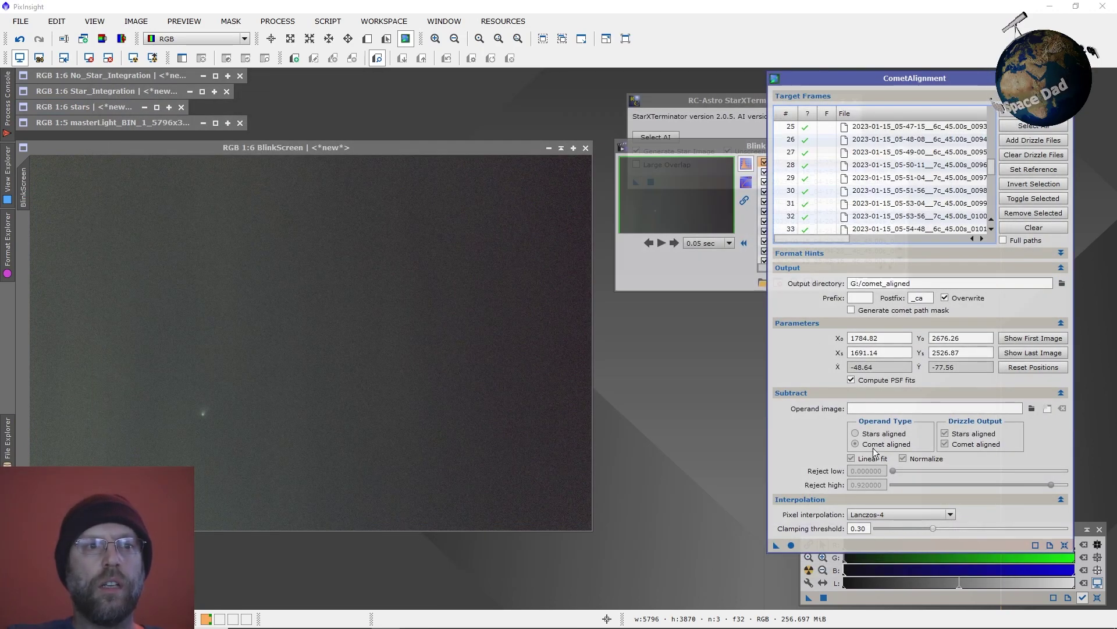
mouse_move(853, 380)
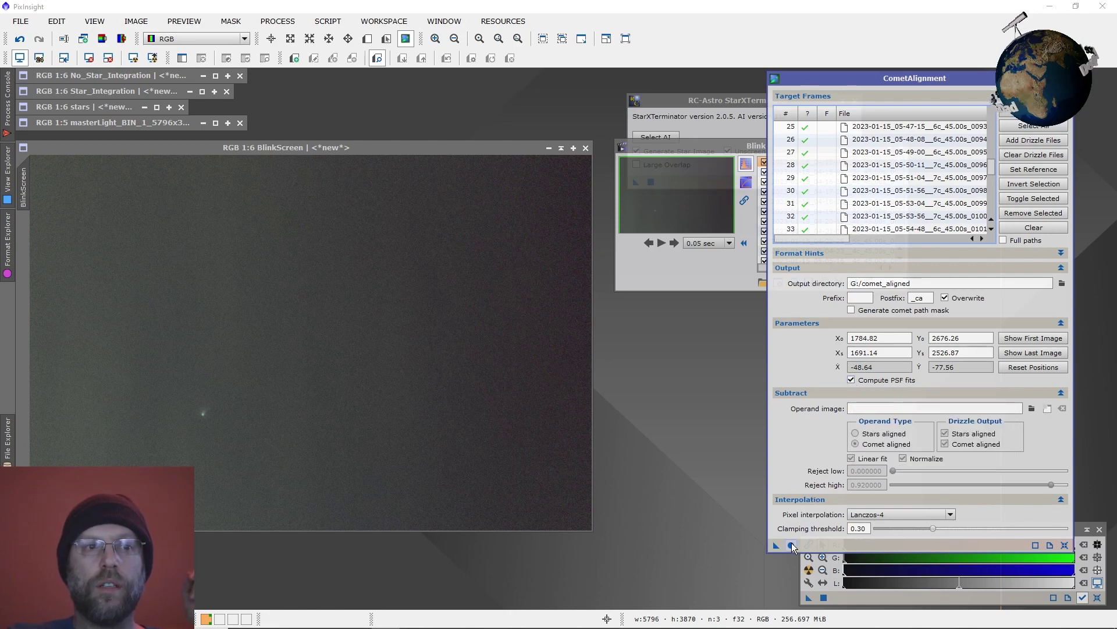
left_click(990, 78)
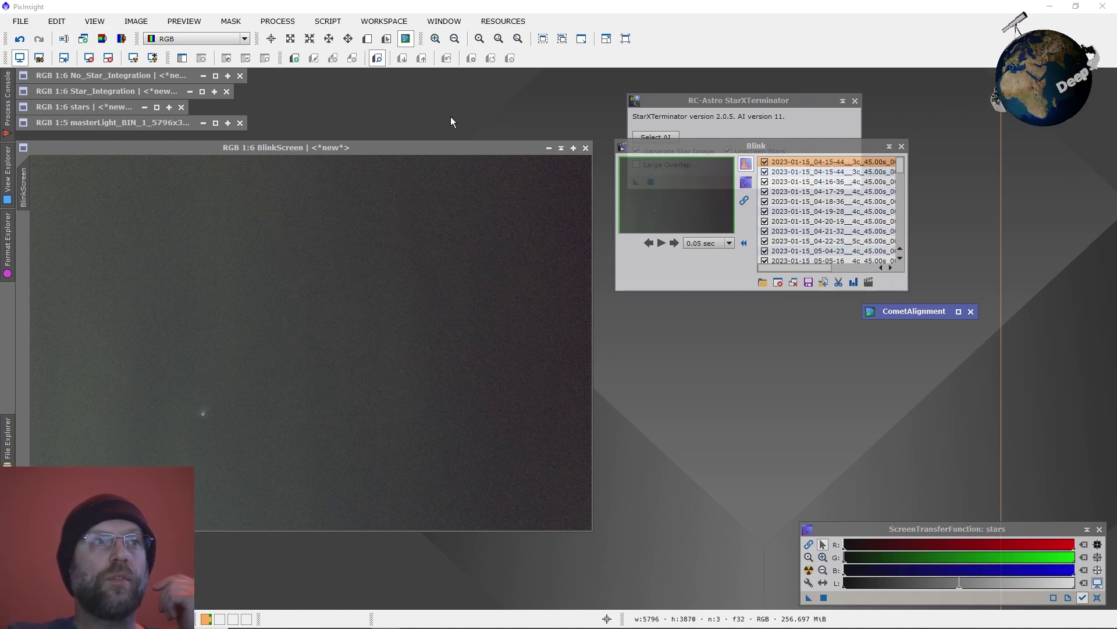
Open StarXTerminator from the MaskGeneration process category.
left_click(289, 25)
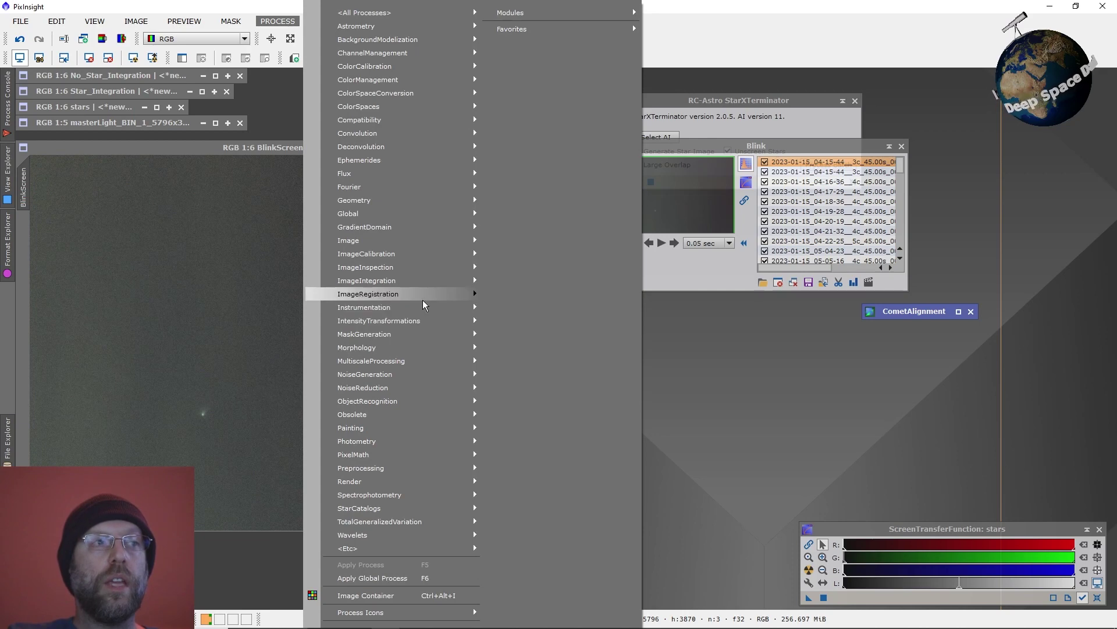
mouse_move(423, 299)
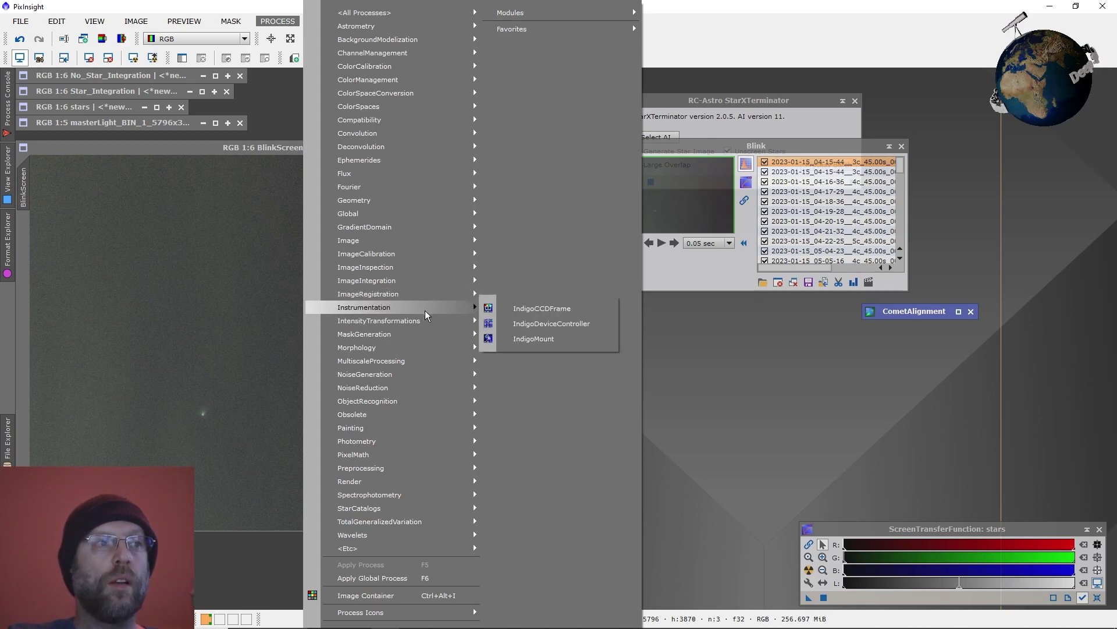
mouse_move(426, 336)
left_click(522, 380)
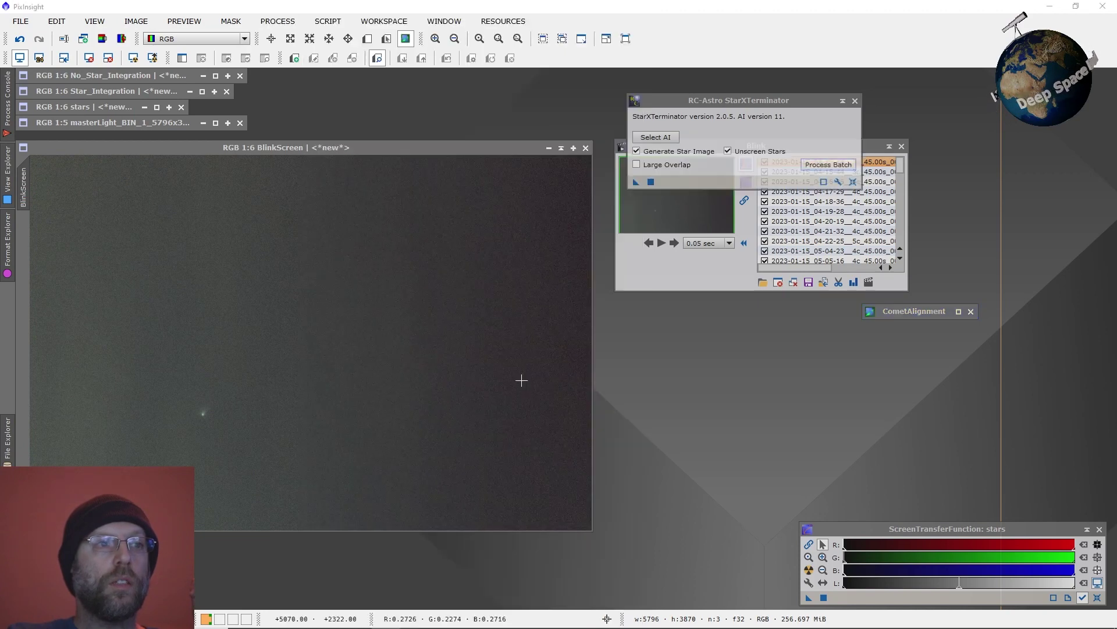
In StarXTerminator's batch options, keep starless output on and turn star-only output off.
left_click(829, 164)
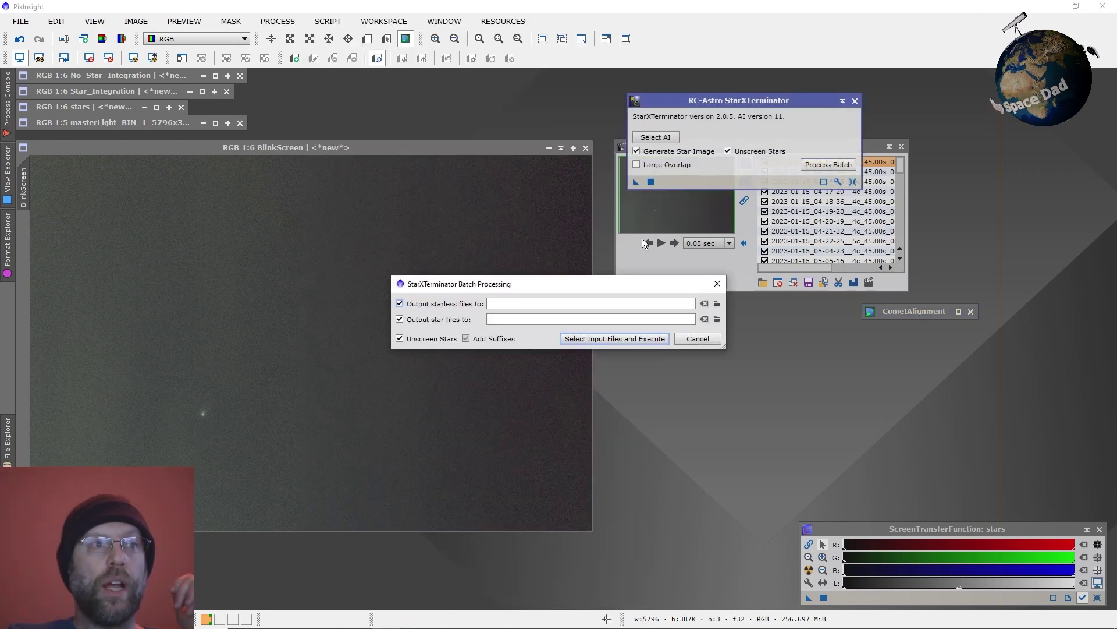
left_click(399, 303)
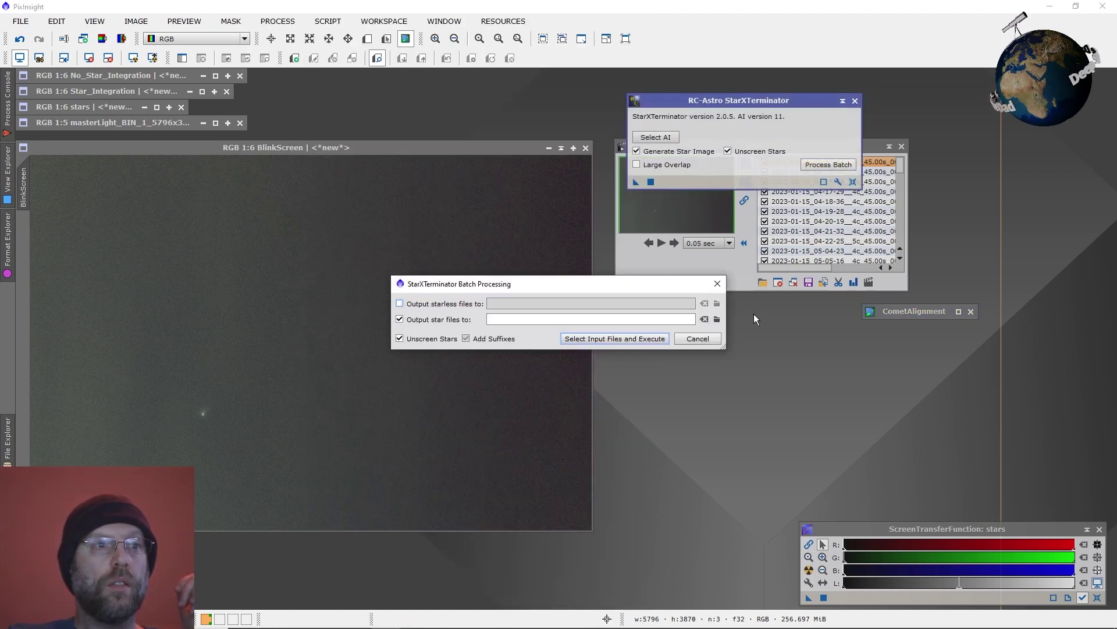
left_click(399, 303)
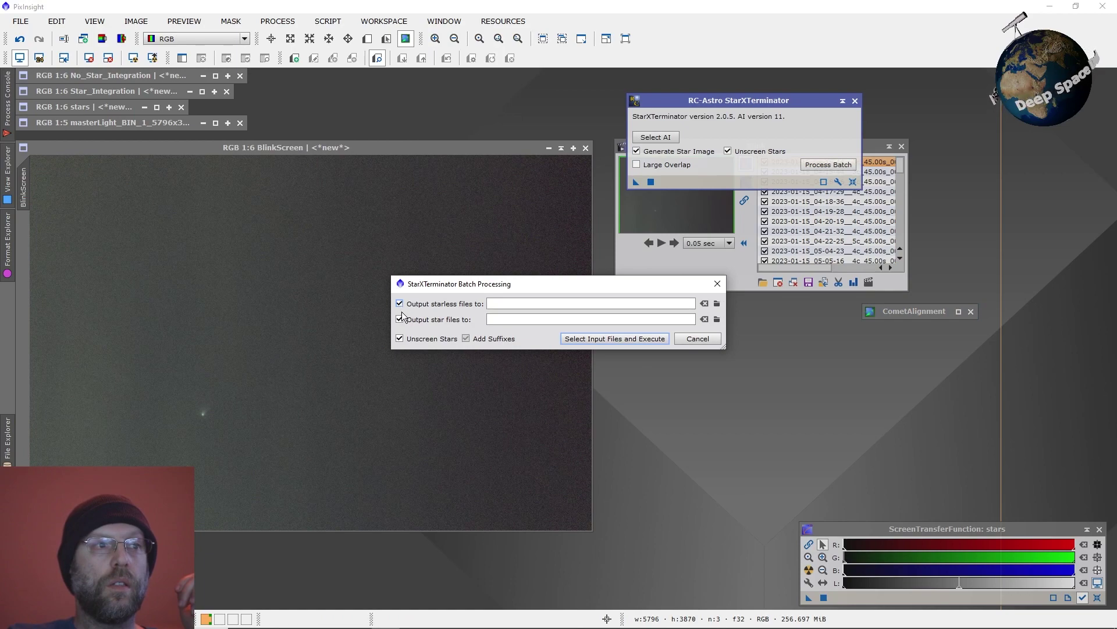
left_click(433, 319)
Browse the output folder and input files without choosing, then close the batch options and StarXTerminator.
left_click(715, 304)
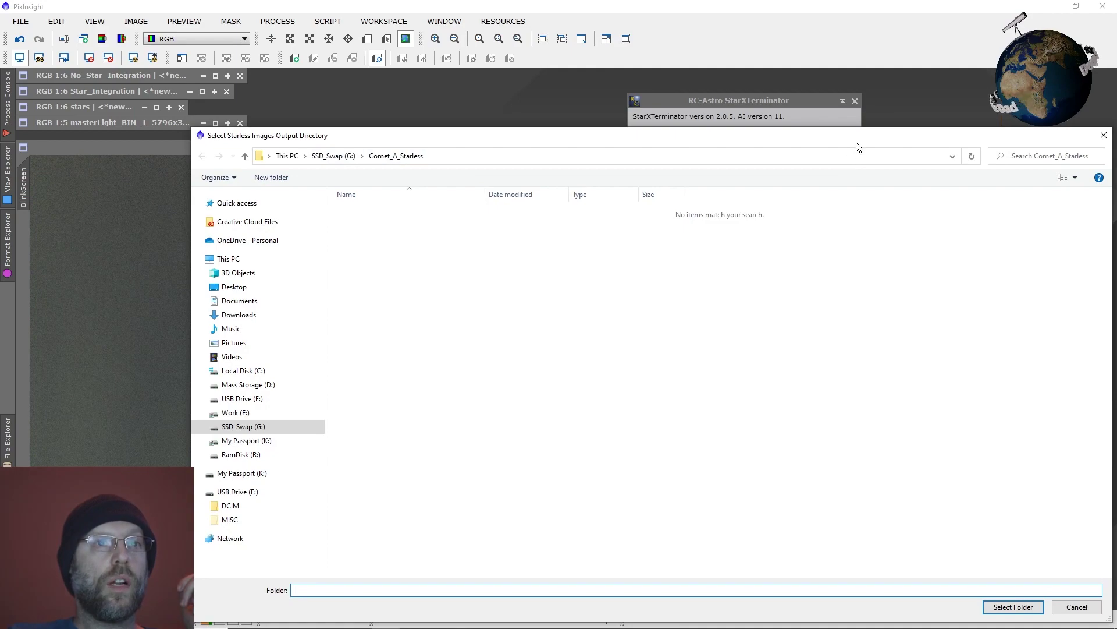
left_click(1008, 134)
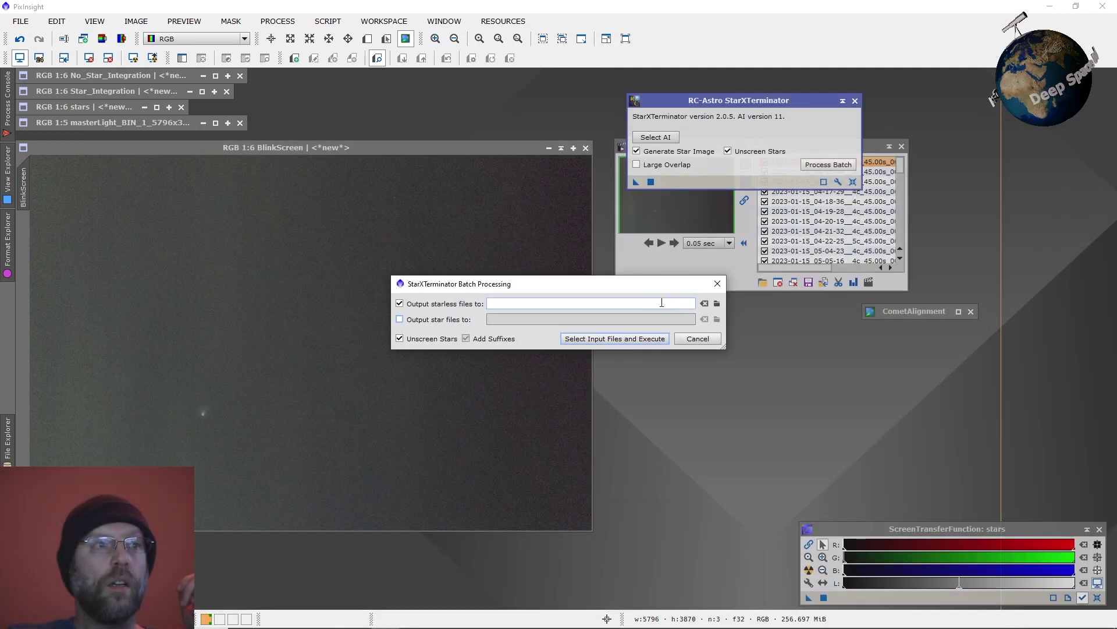
left_click(630, 337)
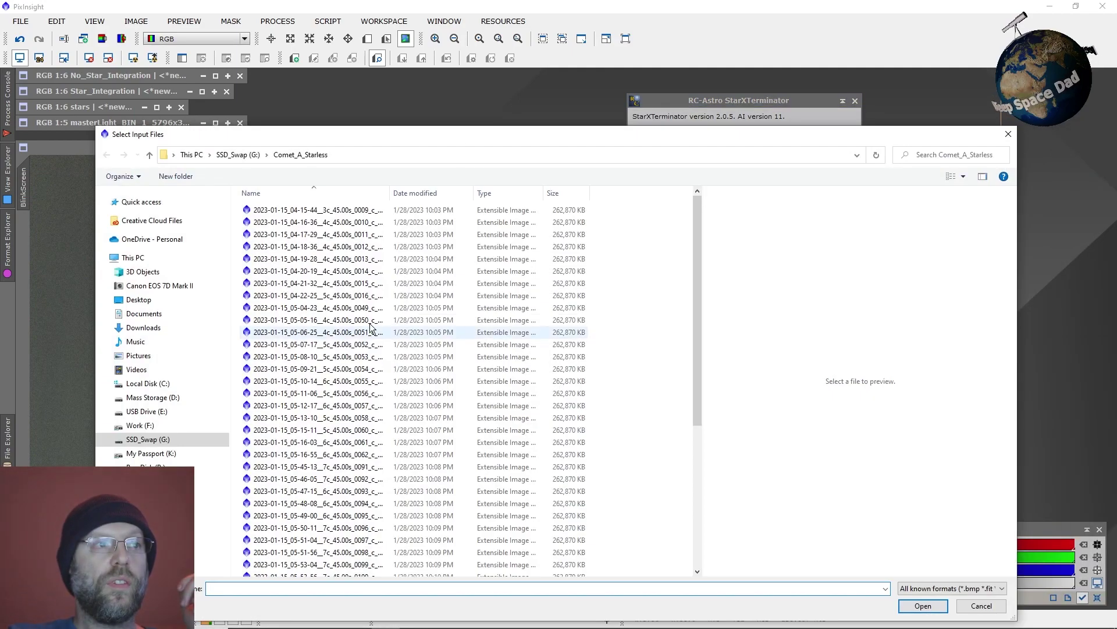
left_click(981, 605)
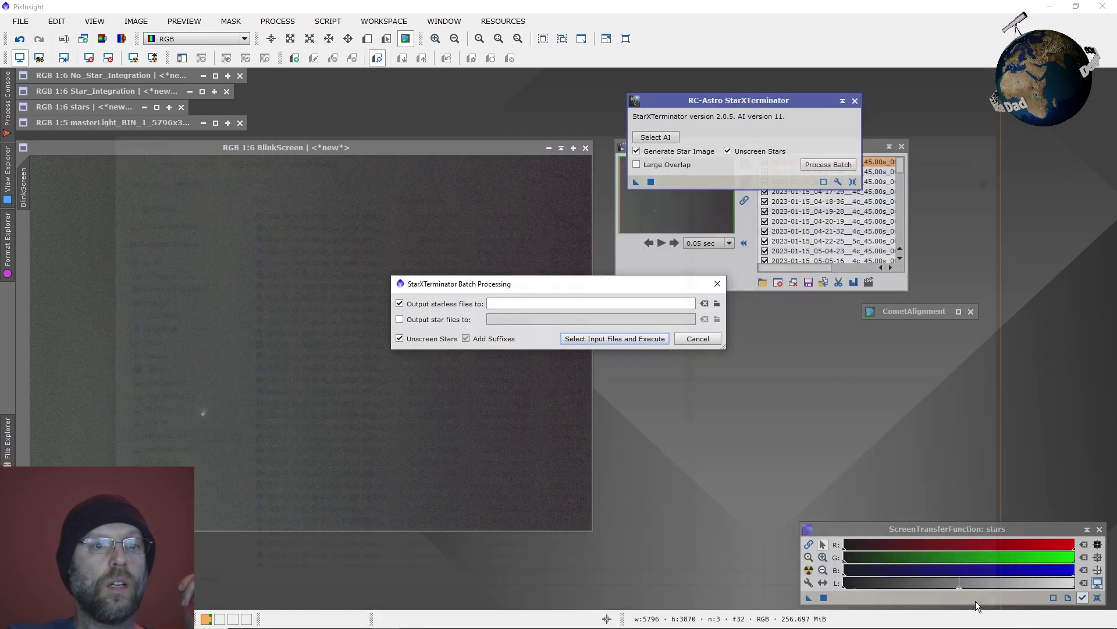
left_click(718, 283)
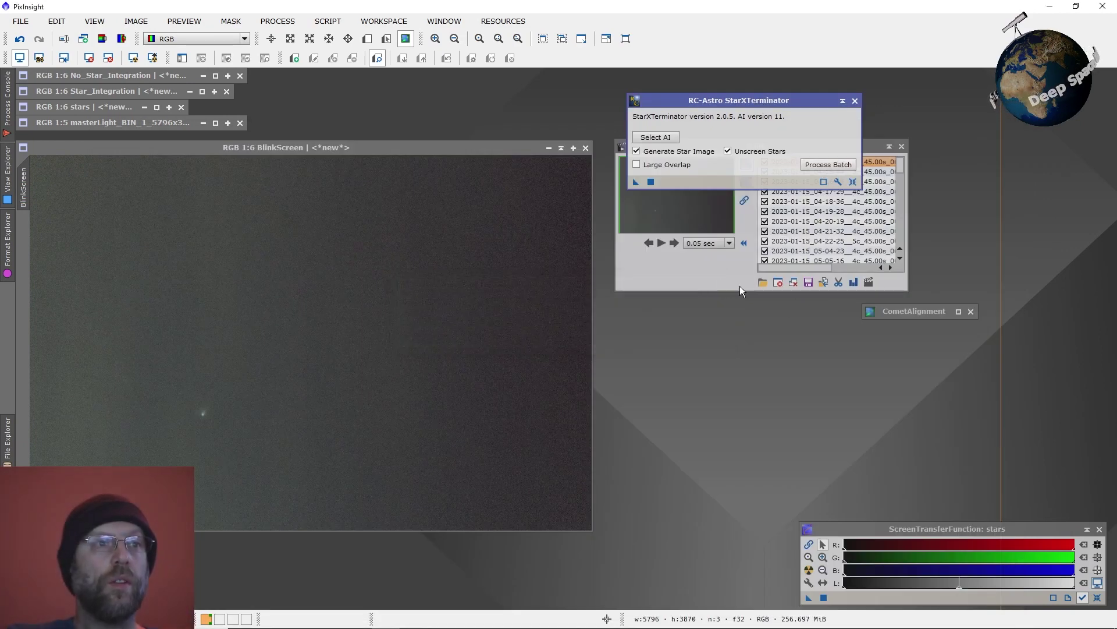
left_click(855, 100)
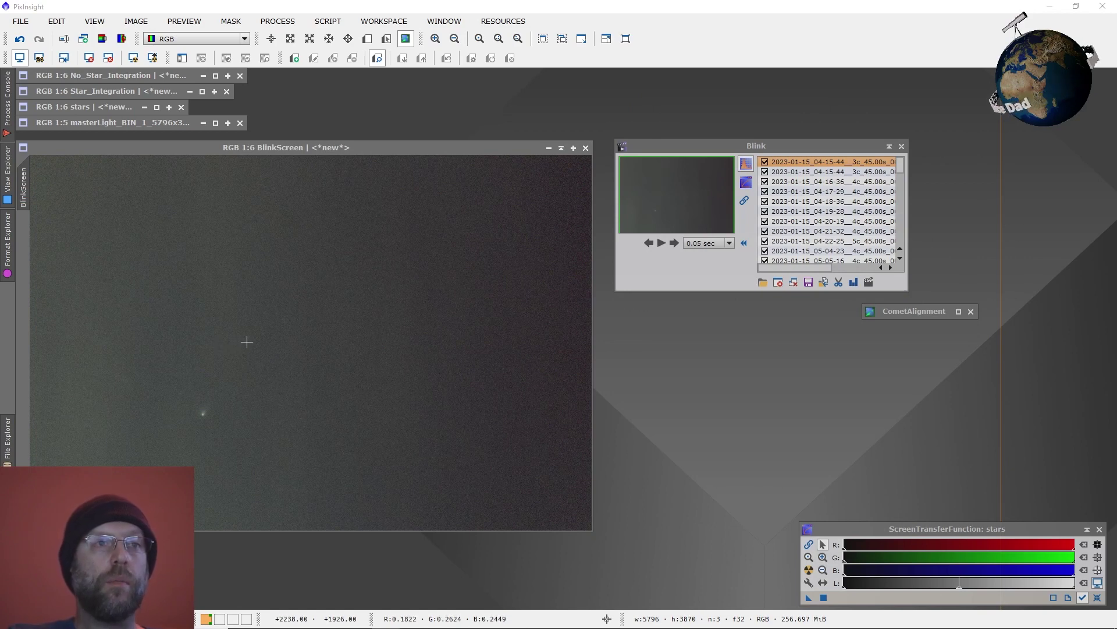
Play the Blink animation zoomed on the comet, then pause it.
left_click(662, 244)
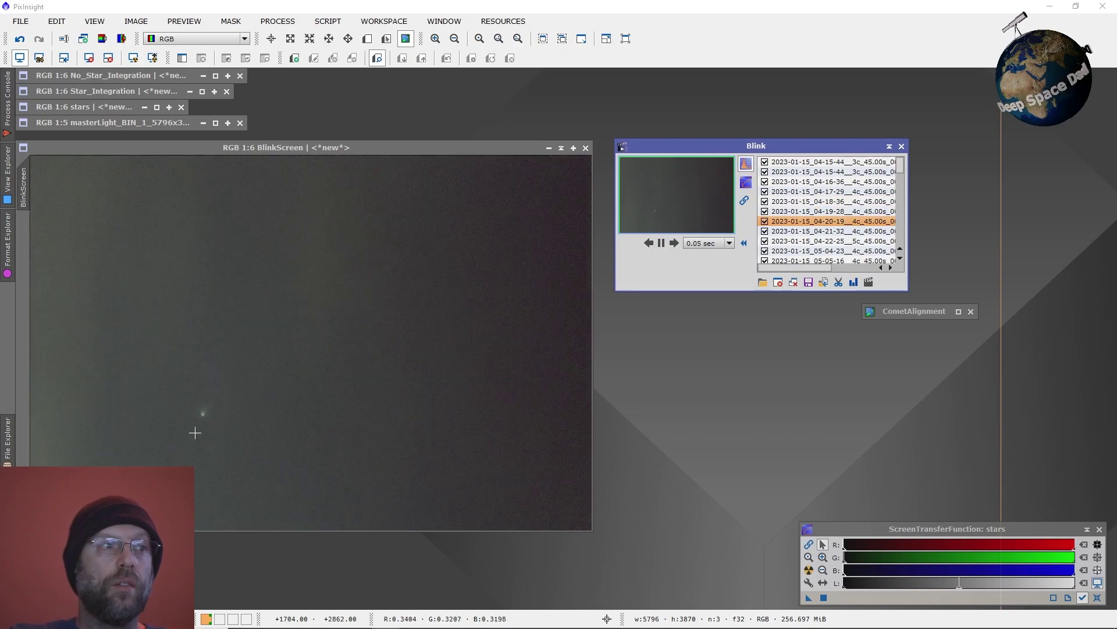
scroll(197, 419, "up", 3)
scroll(200, 402, "up", 5)
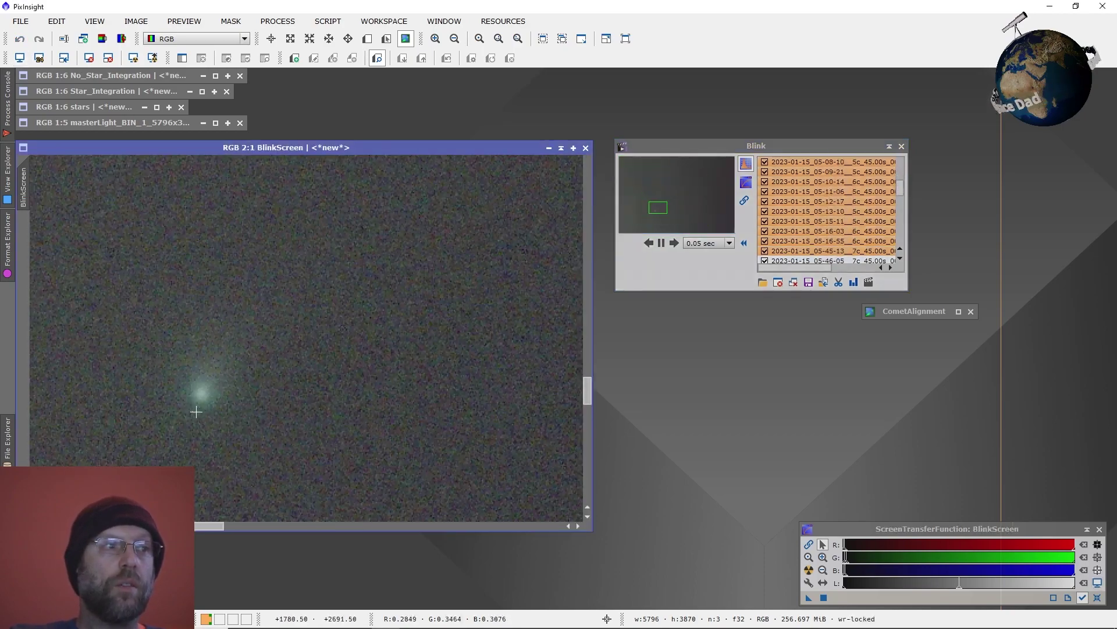
scroll(201, 390, "up", 2)
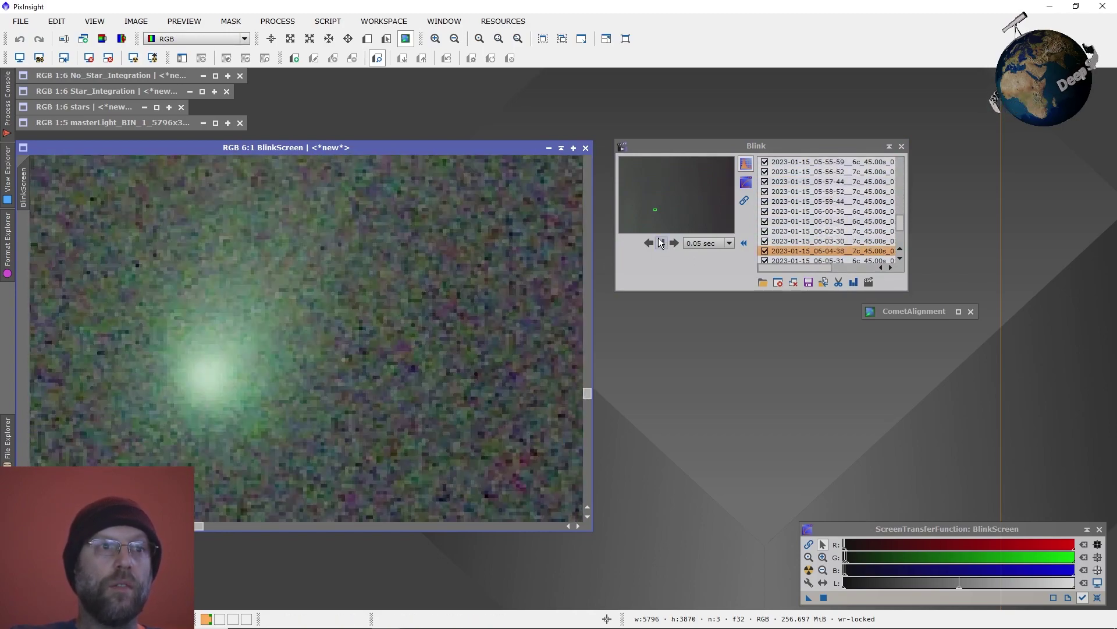
left_click(661, 242)
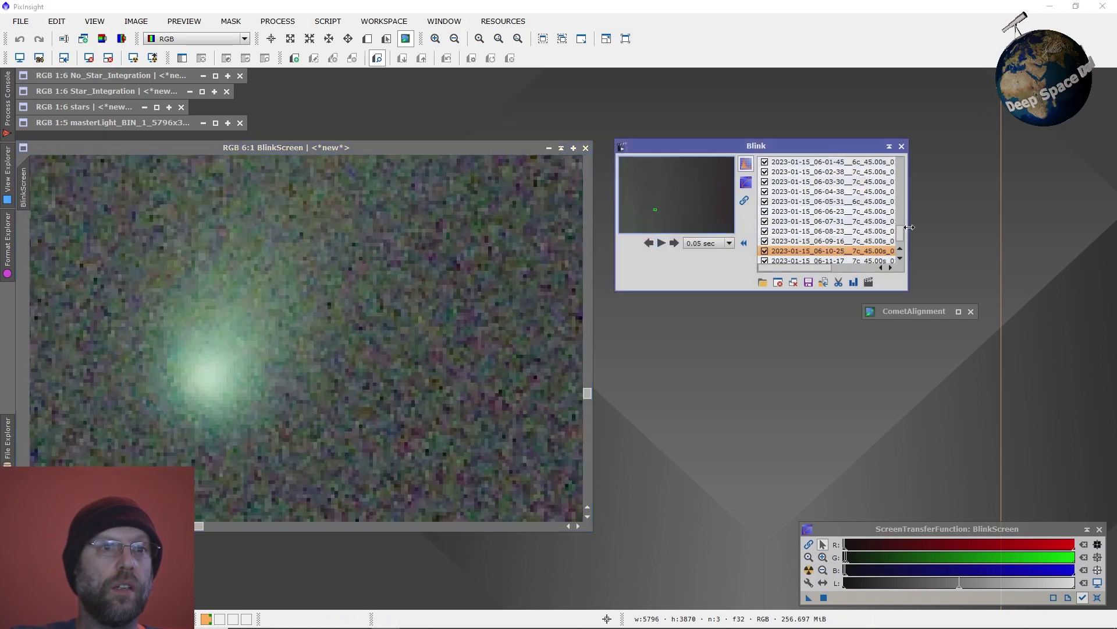
Step the Blink frames from 04-21-32 forward to the 05-13-10 frame.
scroll(856, 178, "up", 20)
left_click(855, 178)
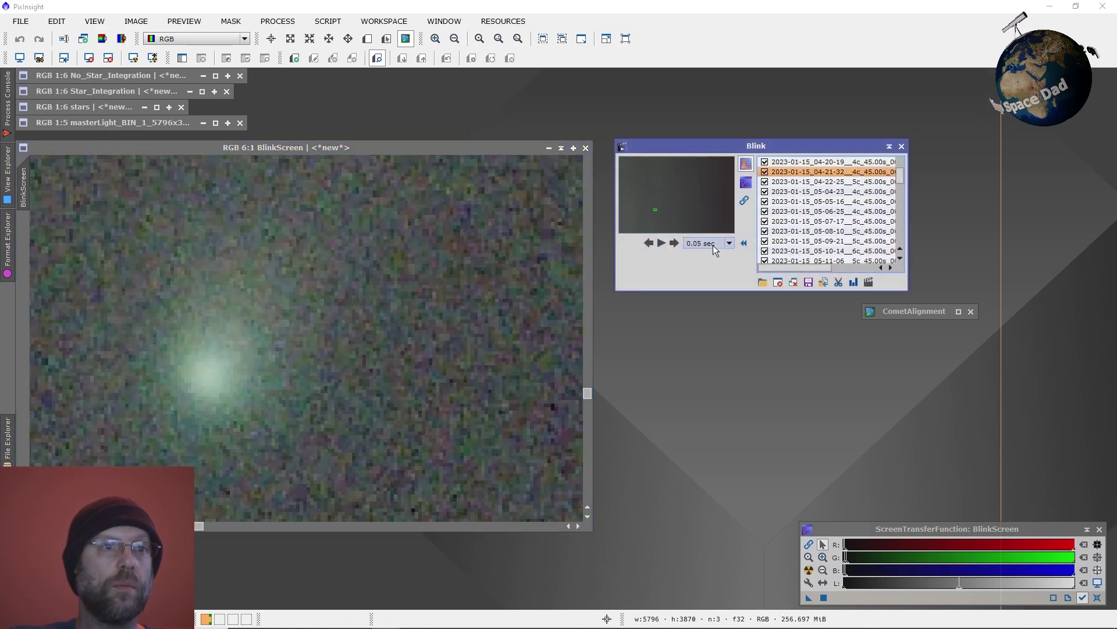
left_click(673, 243)
left_click(673, 244)
left_click(673, 243)
left_click(673, 244)
left_click(673, 244)
left_click(673, 244)
left_click(672, 243)
left_click(673, 243)
left_click(673, 243)
left_click(673, 243)
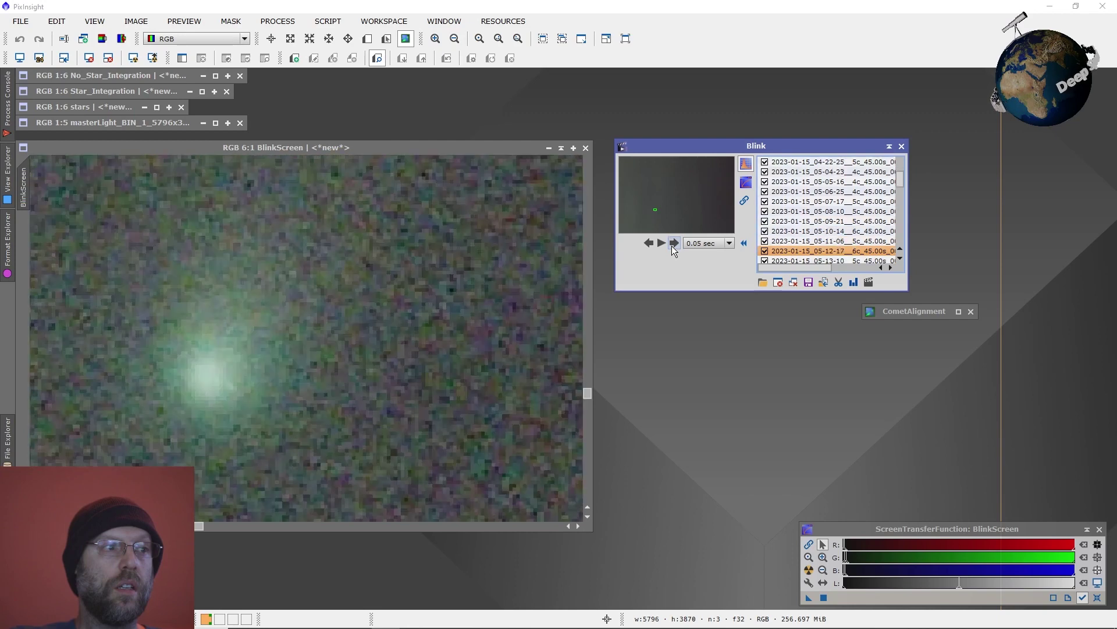
left_click(673, 243)
left_click(673, 244)
left_click(648, 244)
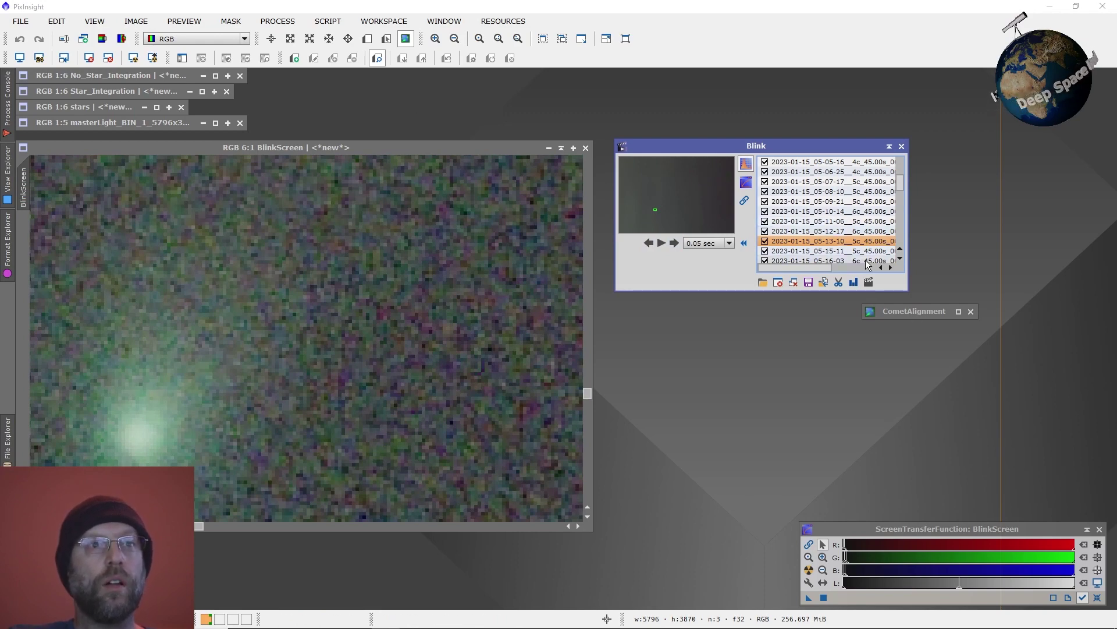
Restore the CometAlignment window and open target frame 18 (05-13-10).
double_click(909, 313)
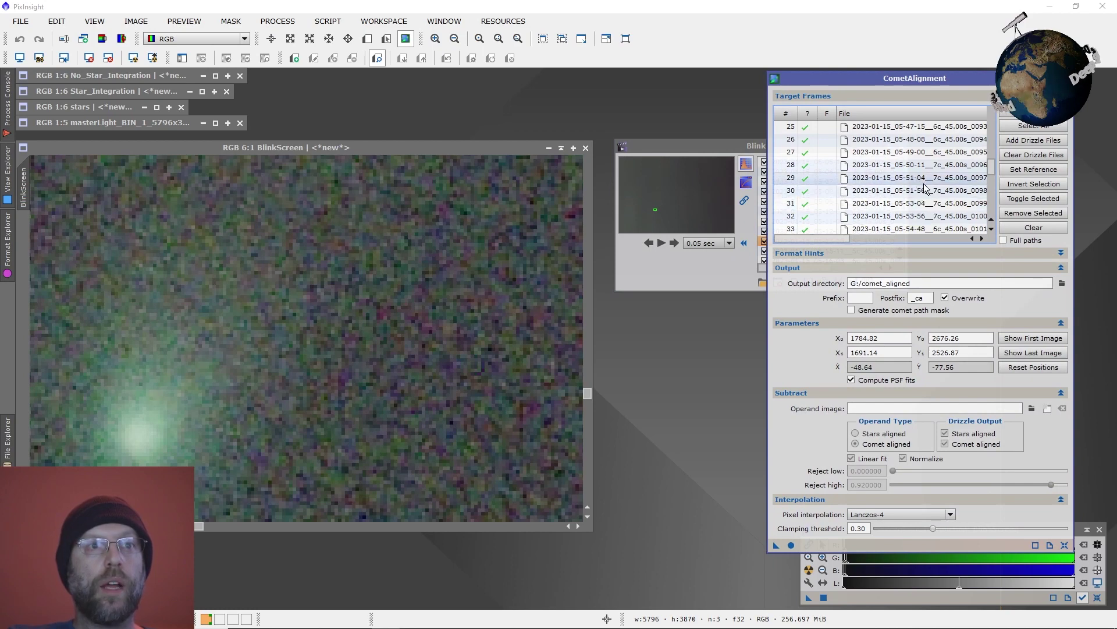
scroll(925, 188, "up", 4)
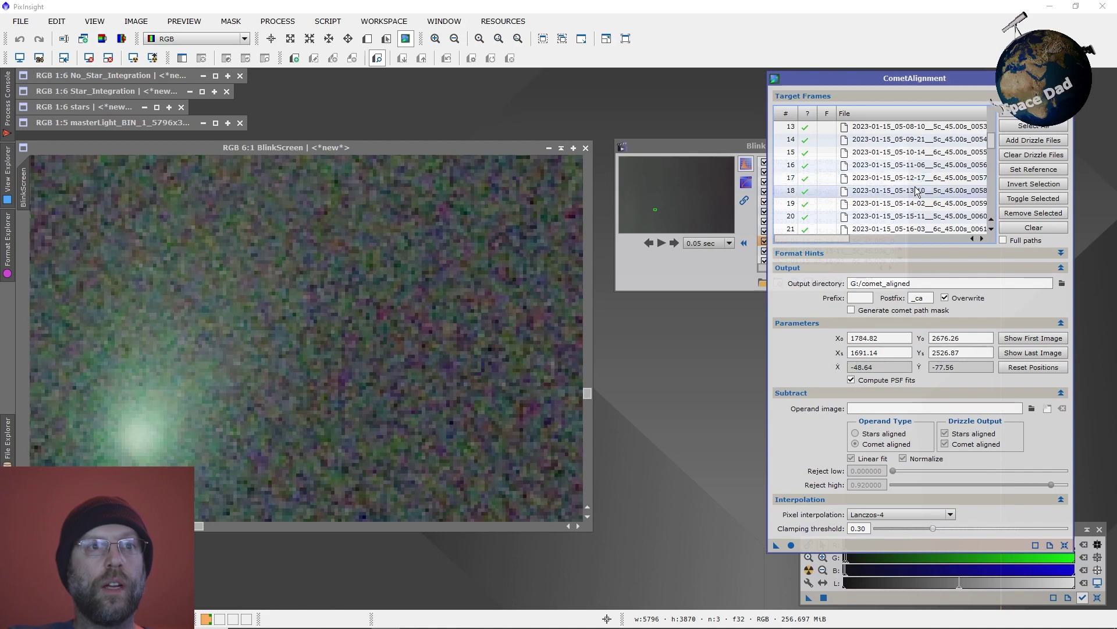
double_click(915, 189)
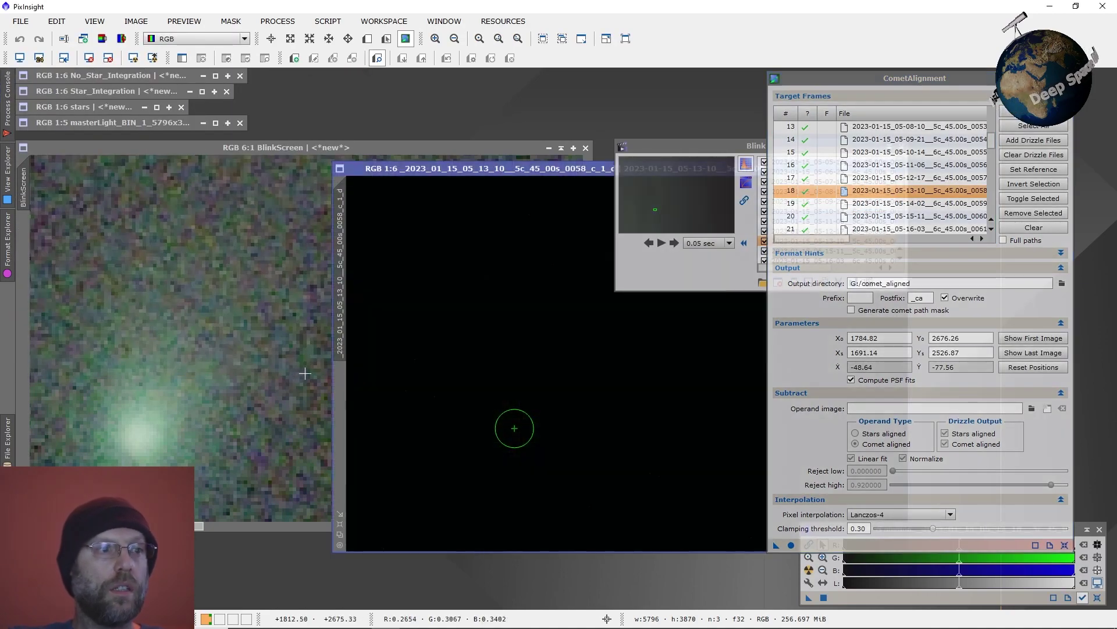
Zoom in on frame 18, pin the comet nucleus position, and close the frame.
left_click_drag(527, 171, 284, 140)
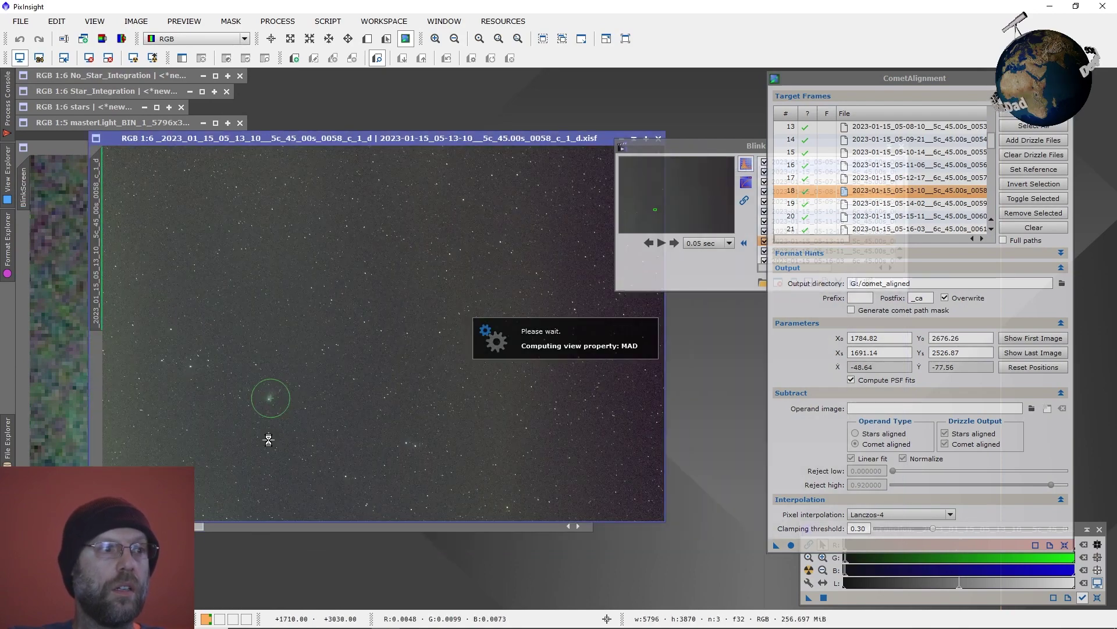
scroll(267, 415, "up", 1)
scroll(263, 399, "up", 4)
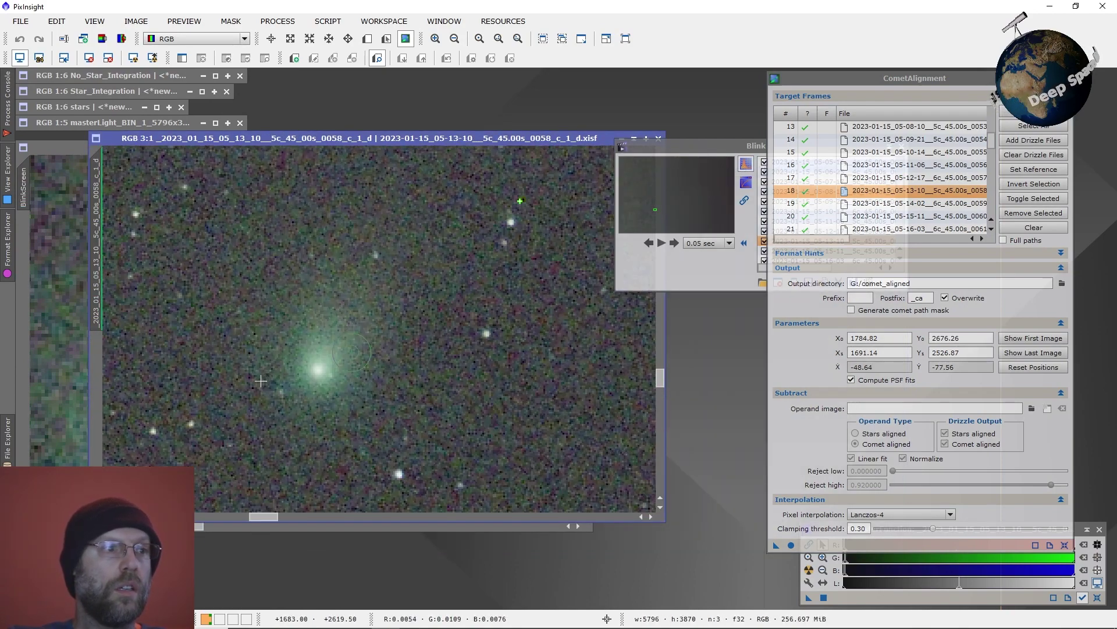
scroll(265, 383, "up", 1)
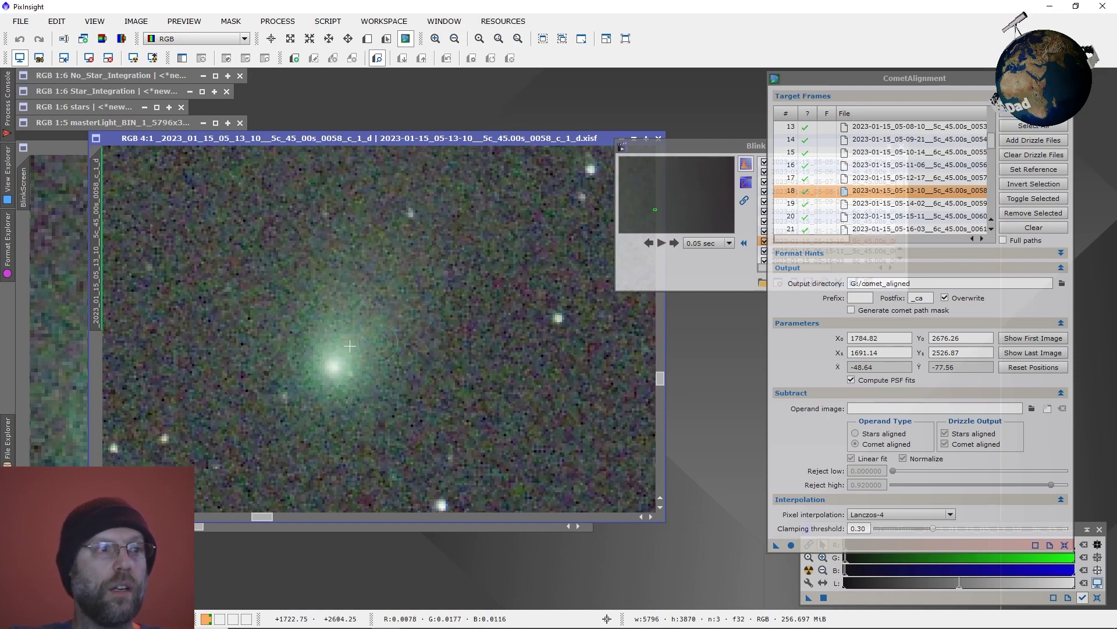
left_click(325, 298)
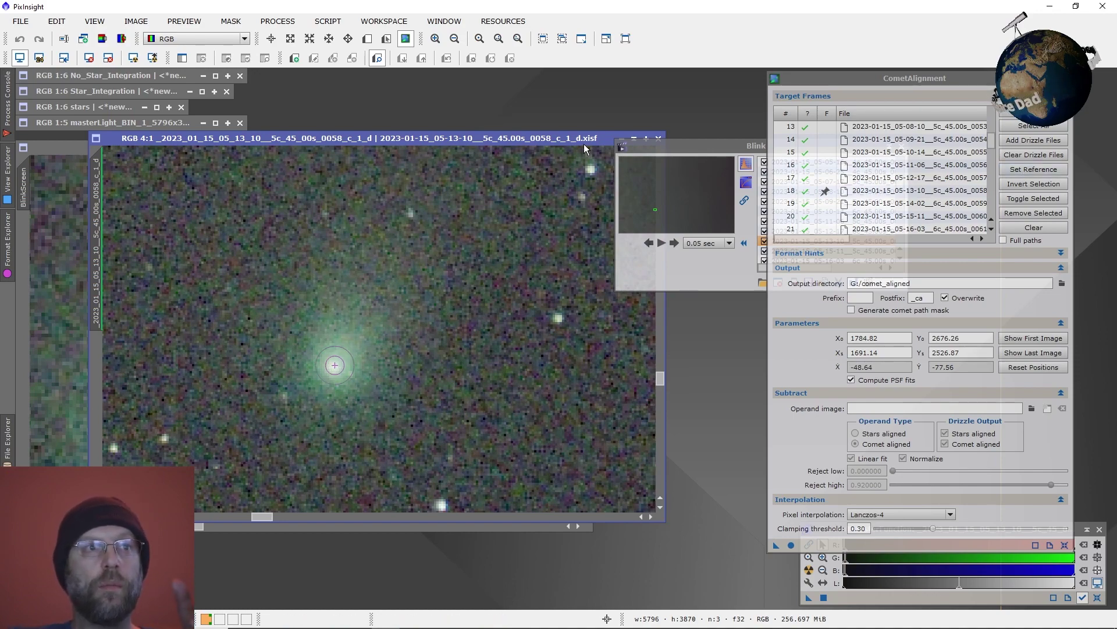
left_click_drag(585, 149, 564, 142)
left_click(637, 134)
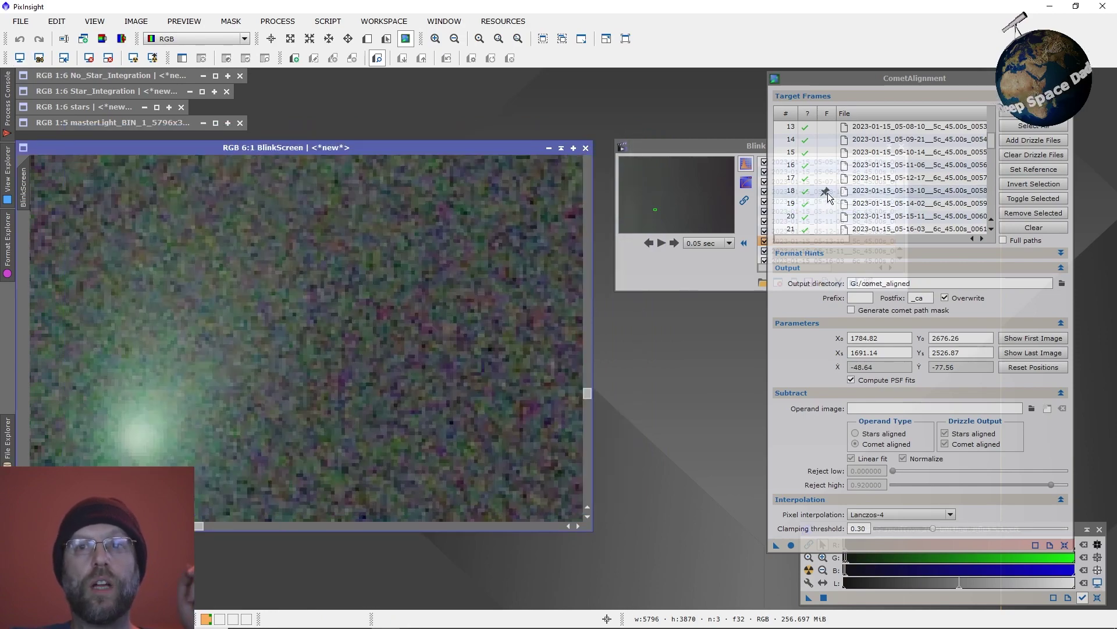
Close the BlinkScreen image, the Blink window and the CometAlignment window.
left_click(586, 148)
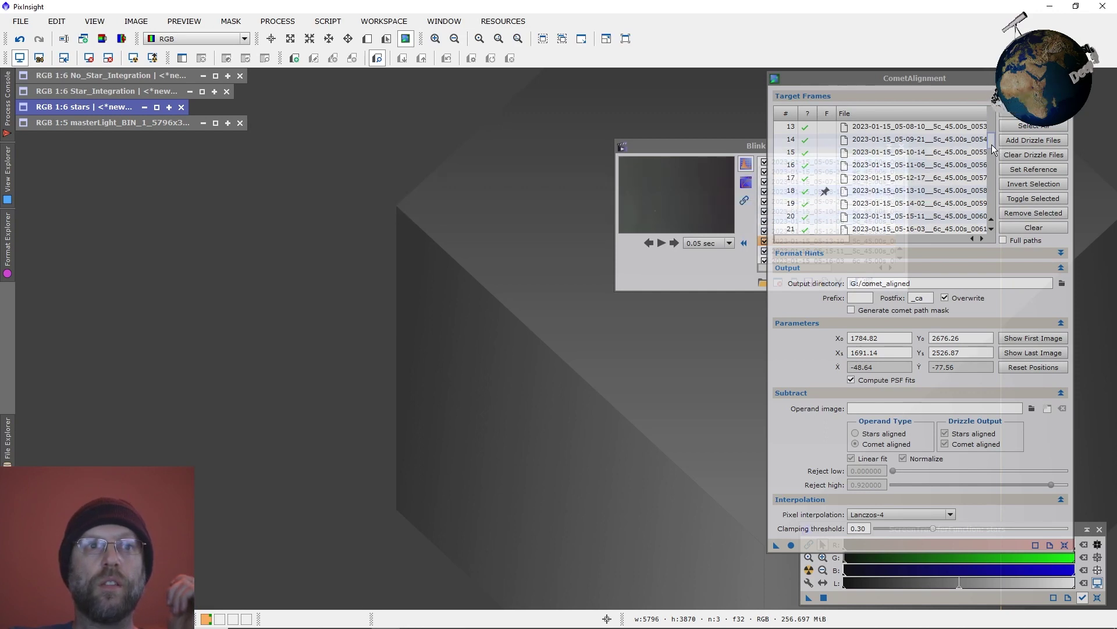
mouse_move(995, 146)
left_mouse_down()
mouse_move(992, 166)
mouse_move(981, 152)
left_mouse_up()
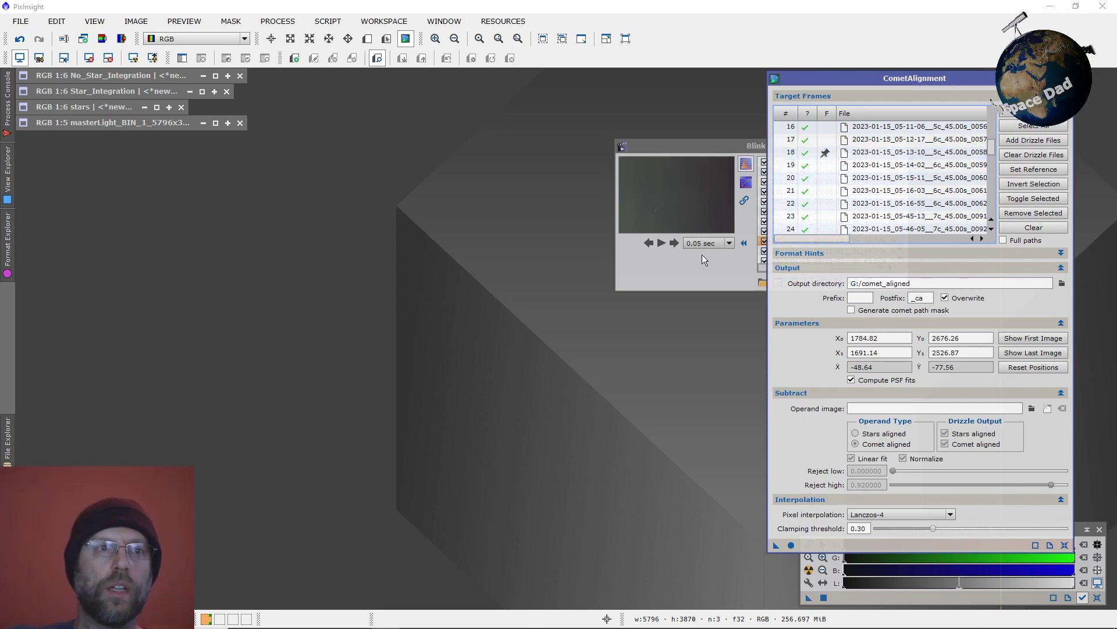
left_click_drag(735, 151, 610, 151)
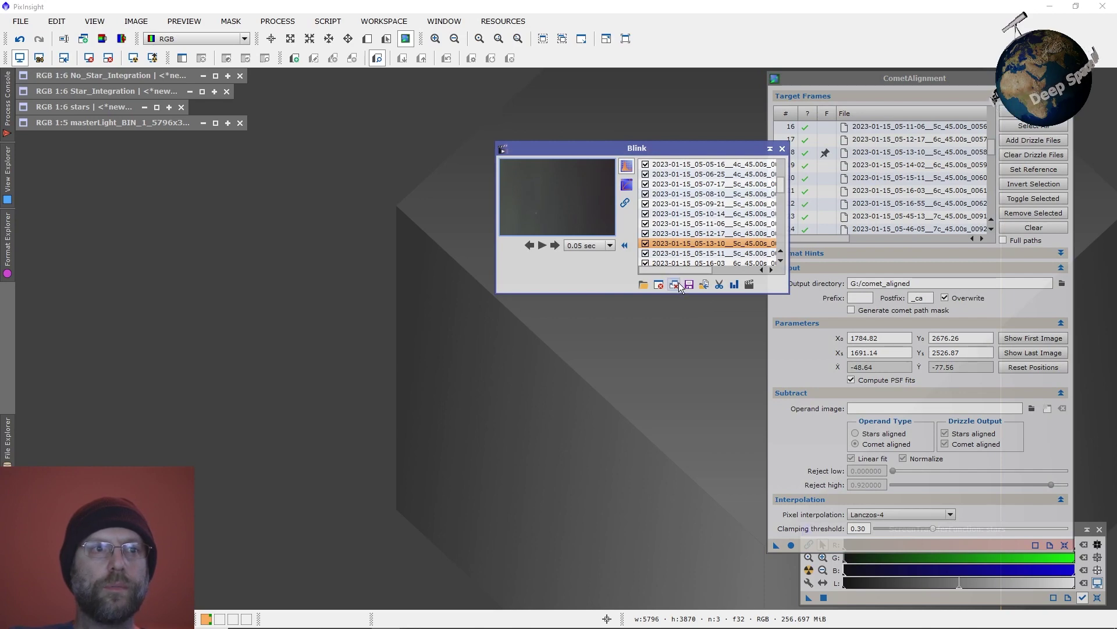
left_click(782, 149)
left_click(1067, 78)
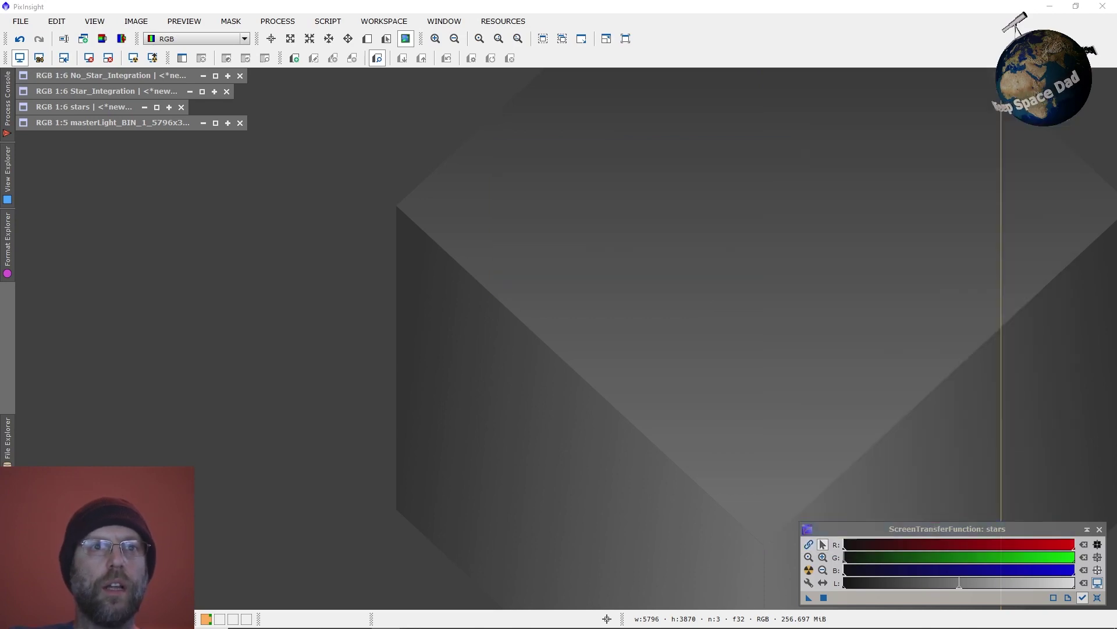
Open ImageIntegration from the ImageIntegration process category.
left_click(275, 23)
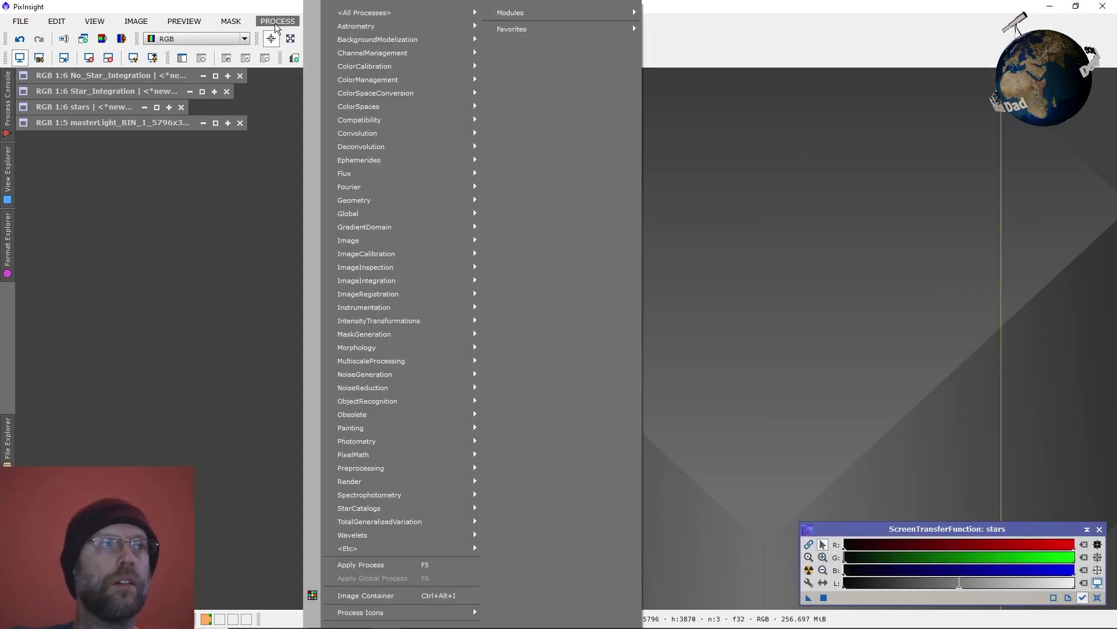
mouse_move(397, 280)
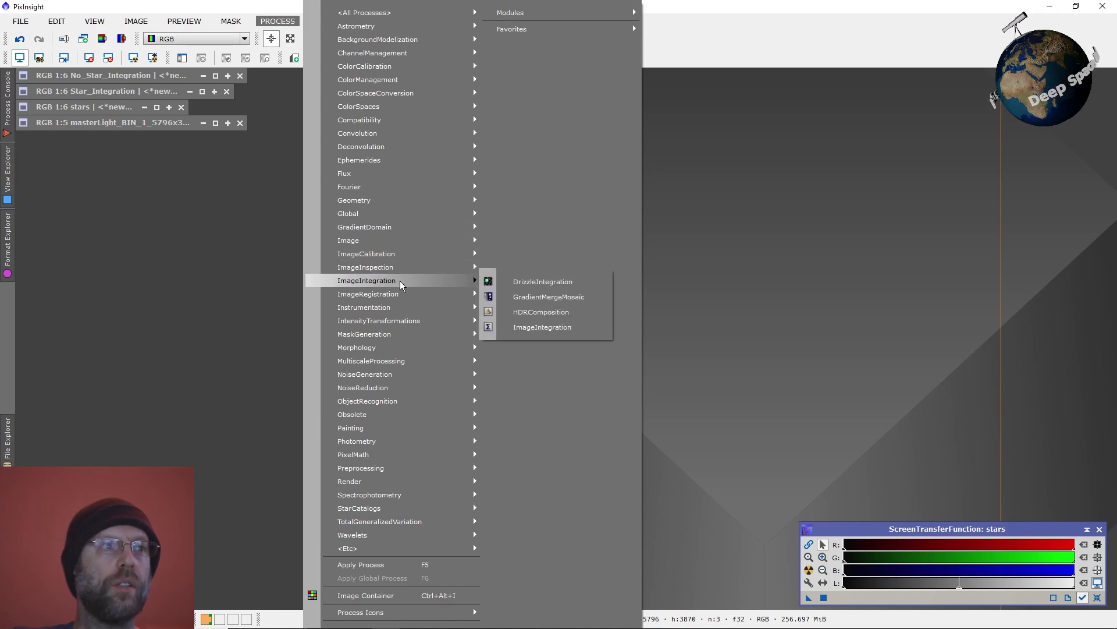
left_click(513, 328)
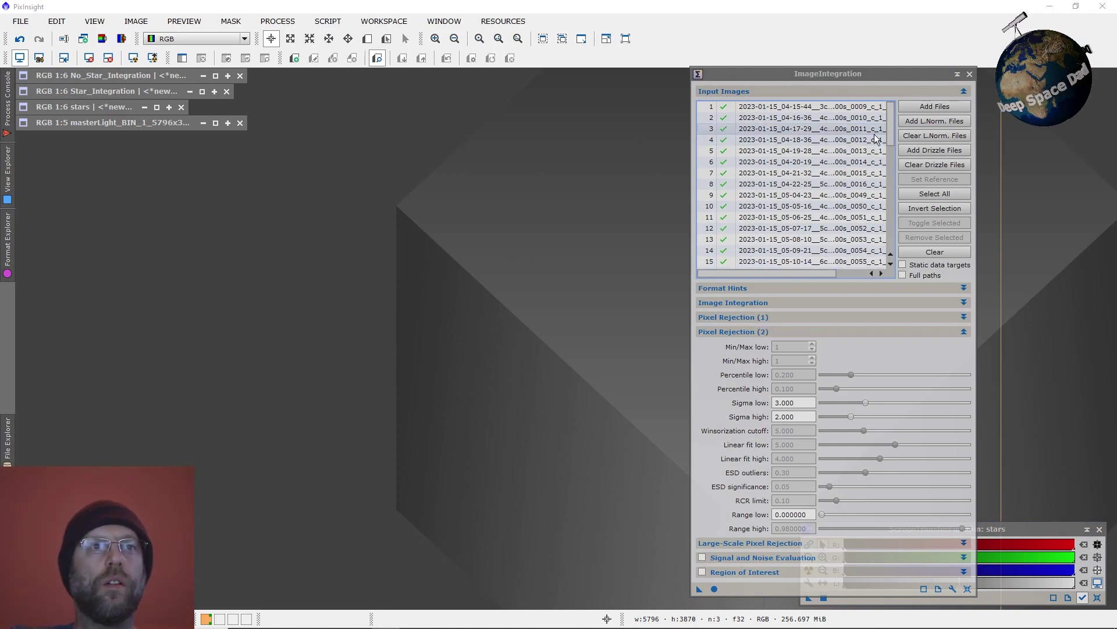
scroll(815, 175, "down", 10)
left_click_drag(881, 201, 877, 75)
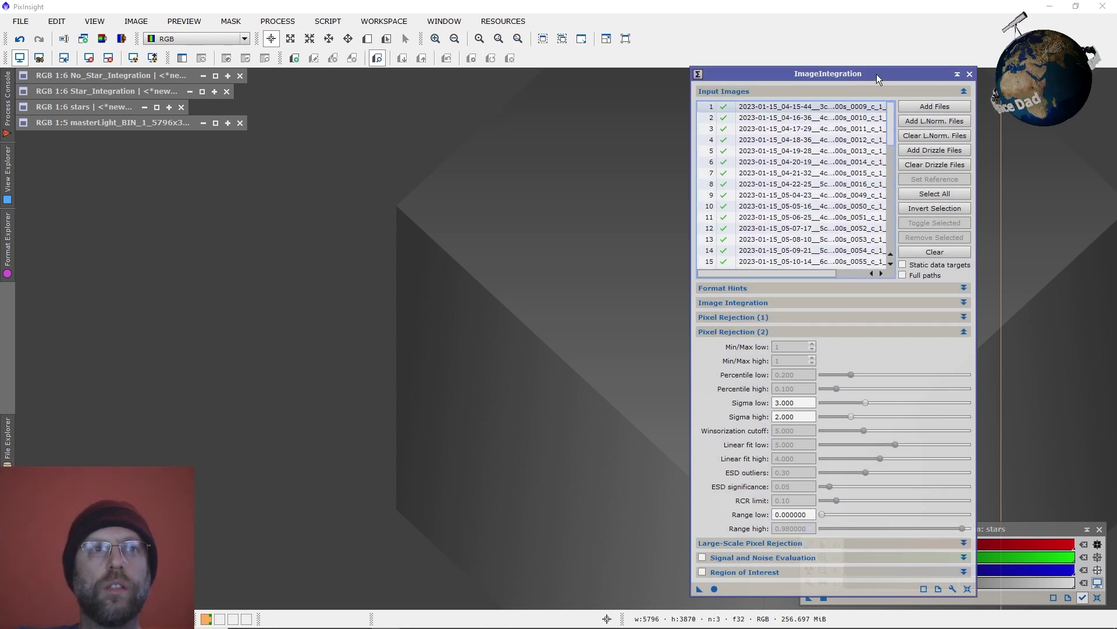
Review Pixel Rejection (1) and (2), enable large-scale high rejection, and shade the window.
left_click(745, 330)
left_click(743, 316)
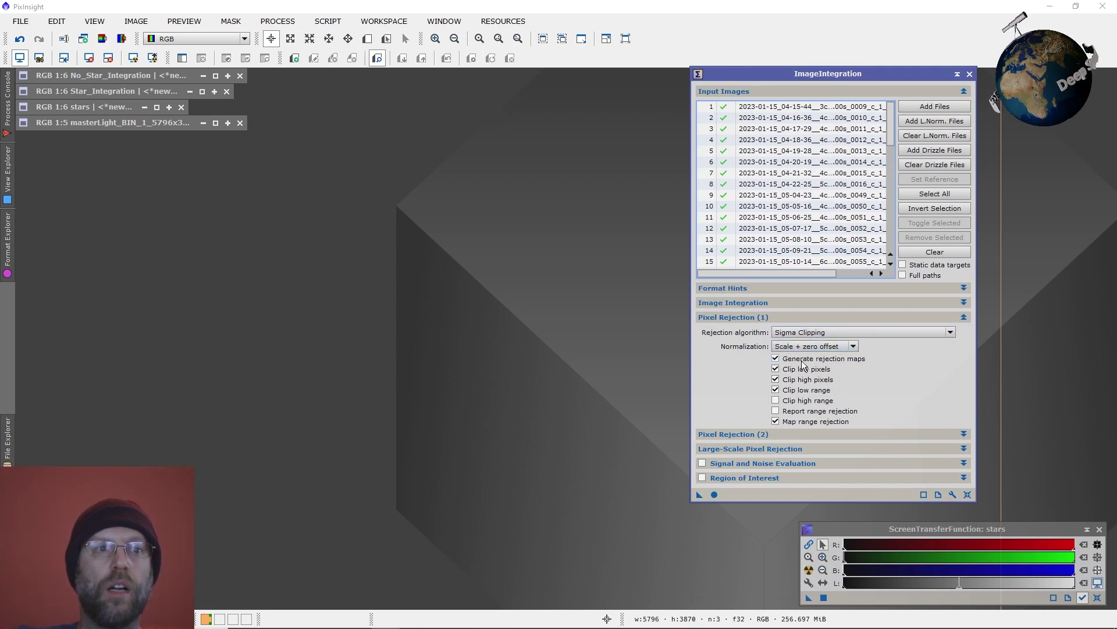
left_click(753, 318)
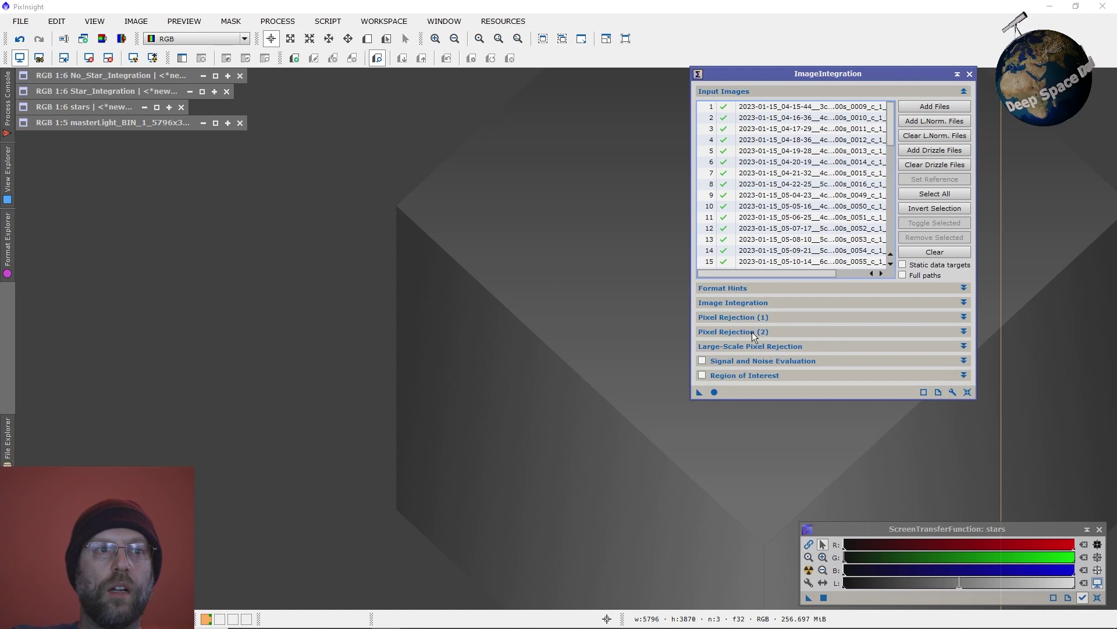
left_click(752, 332)
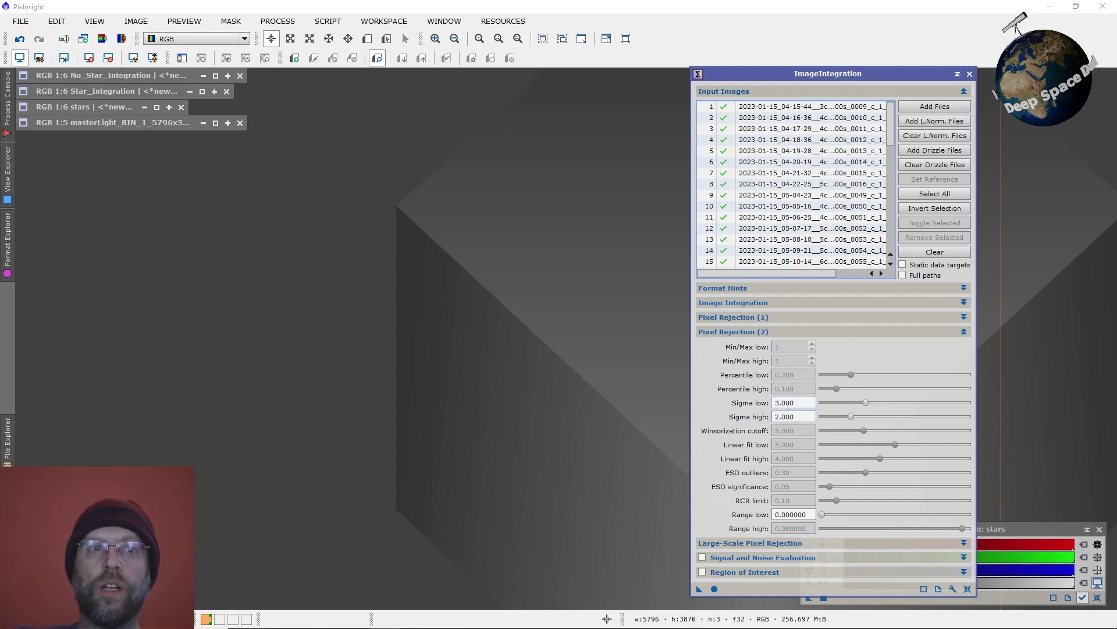
left_click(779, 331)
left_click(764, 347)
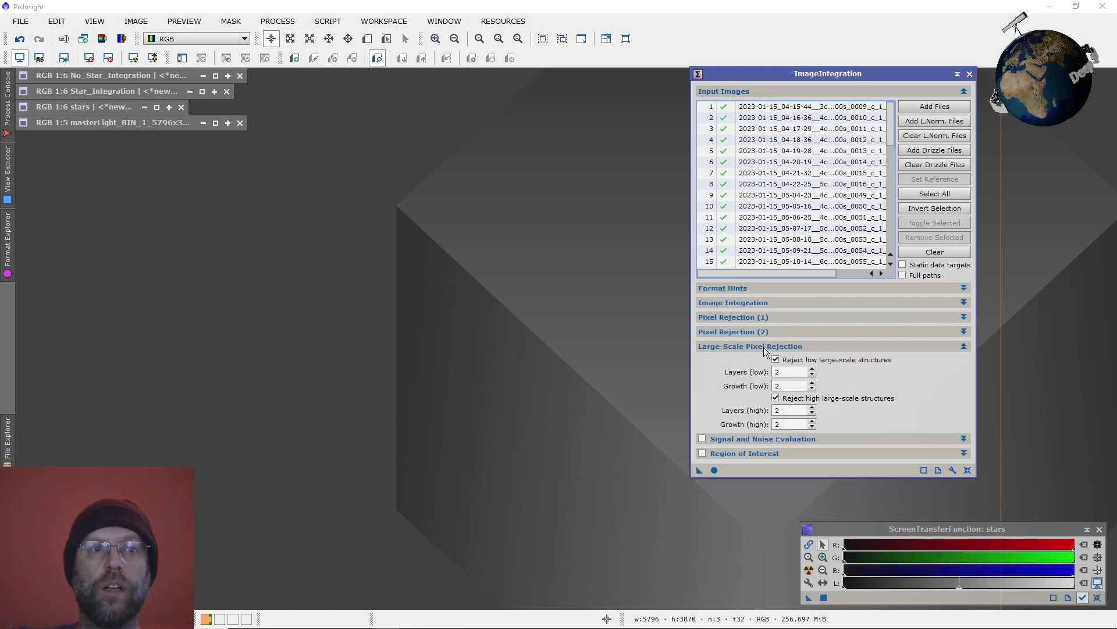
left_click(776, 398)
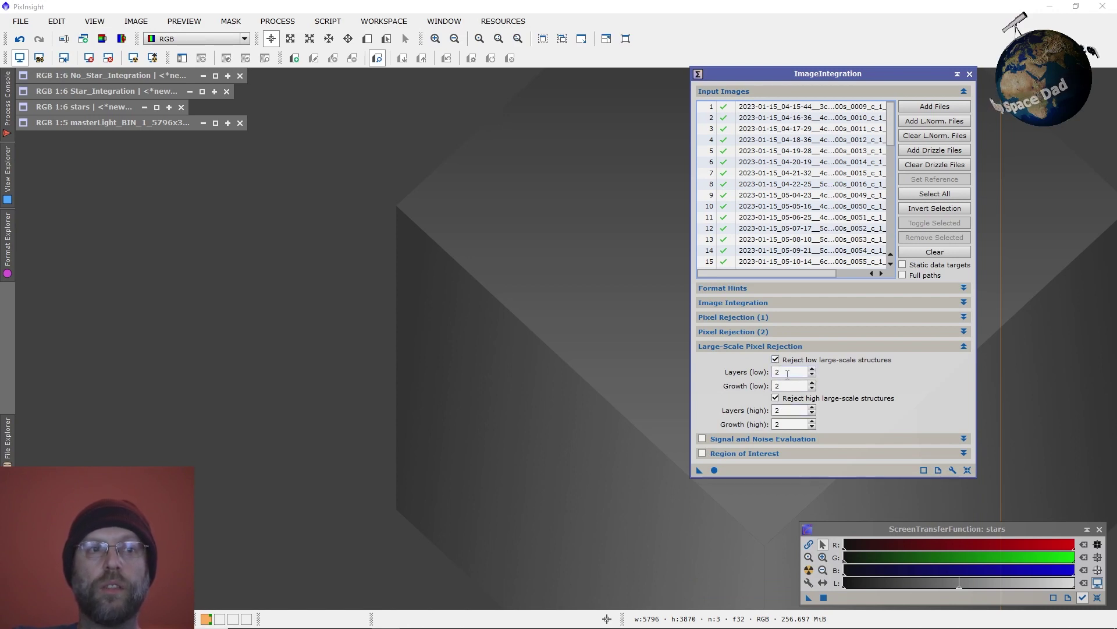
left_click(958, 75)
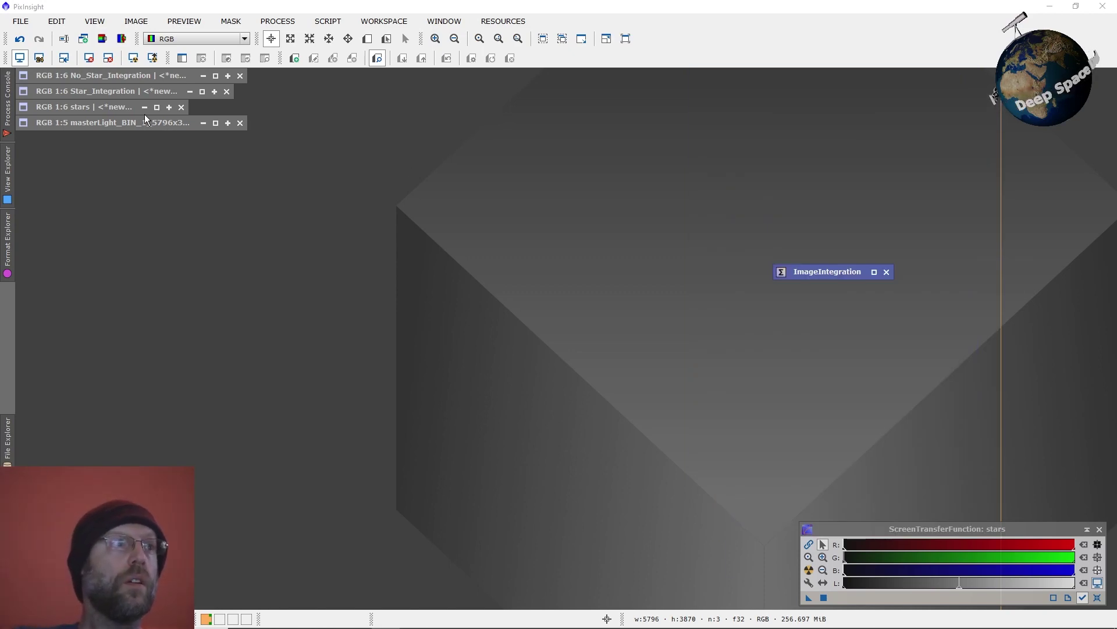
Restore No_Star_Integration, move it to the upper right, and zoom back out to fit.
double_click(99, 75)
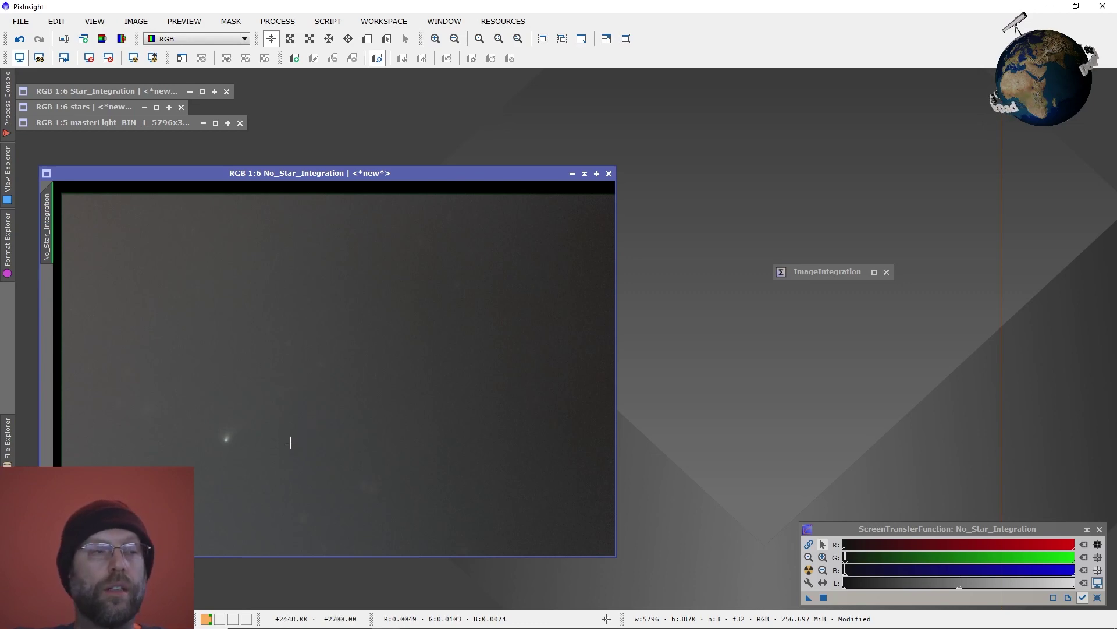
scroll(224, 438, "up", 6)
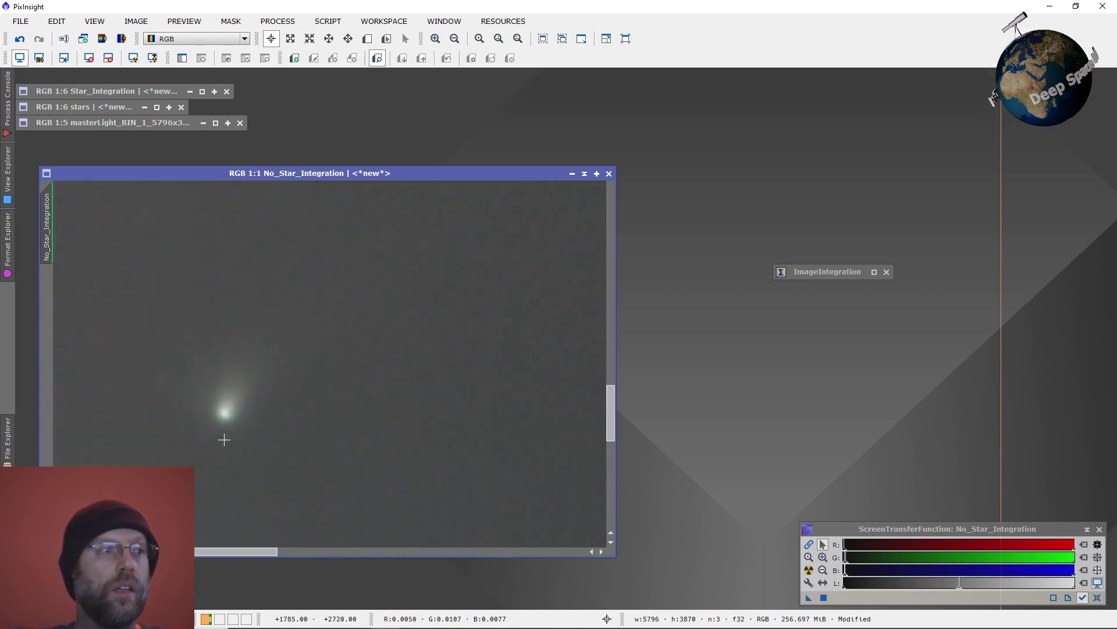
left_click_drag(326, 173, 641, 121)
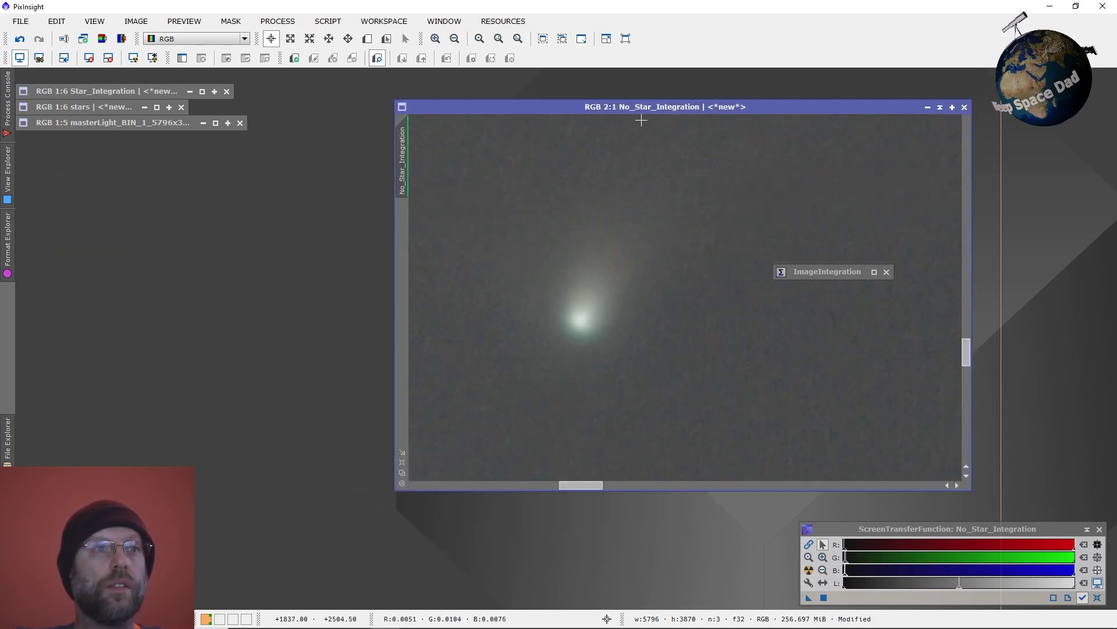
scroll(574, 317, "down", 5)
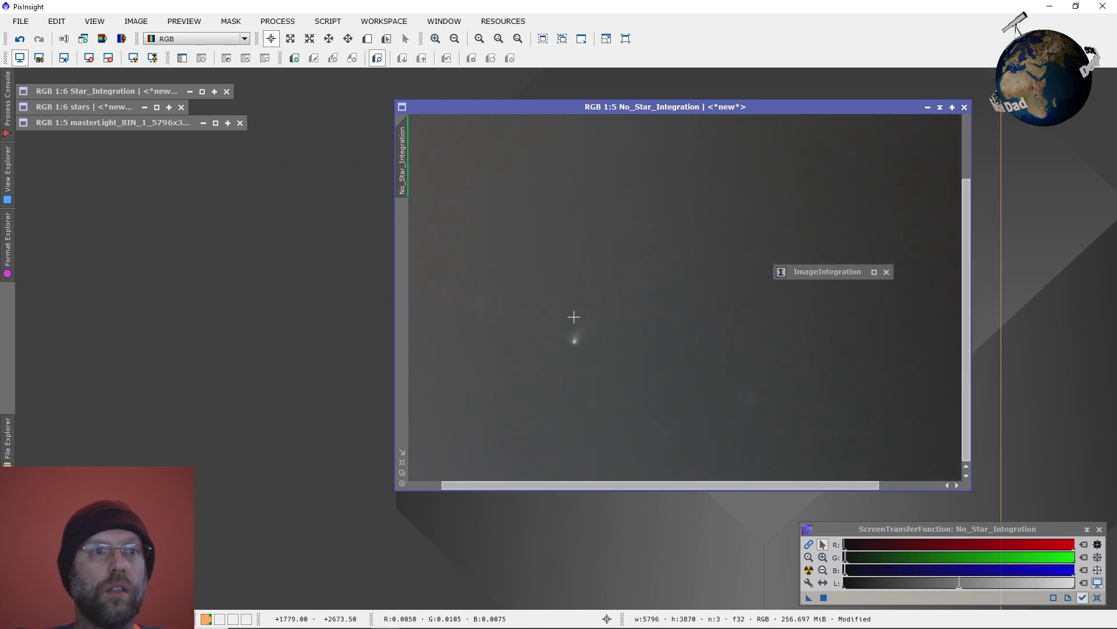
scroll(592, 347, "down", 1)
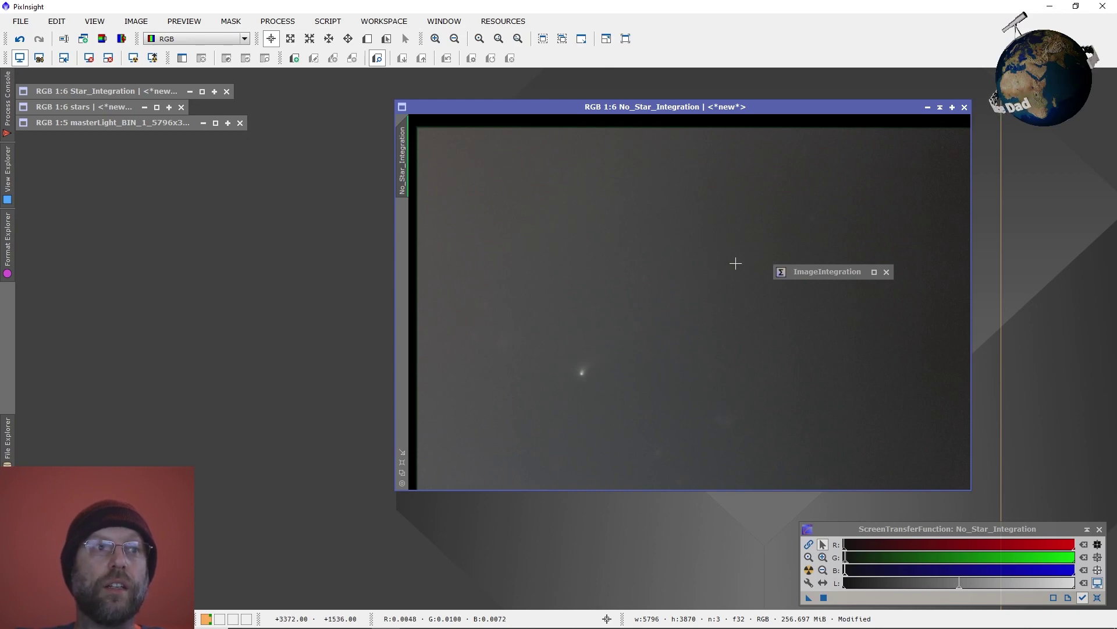
scroll(503, 345, "up", 2)
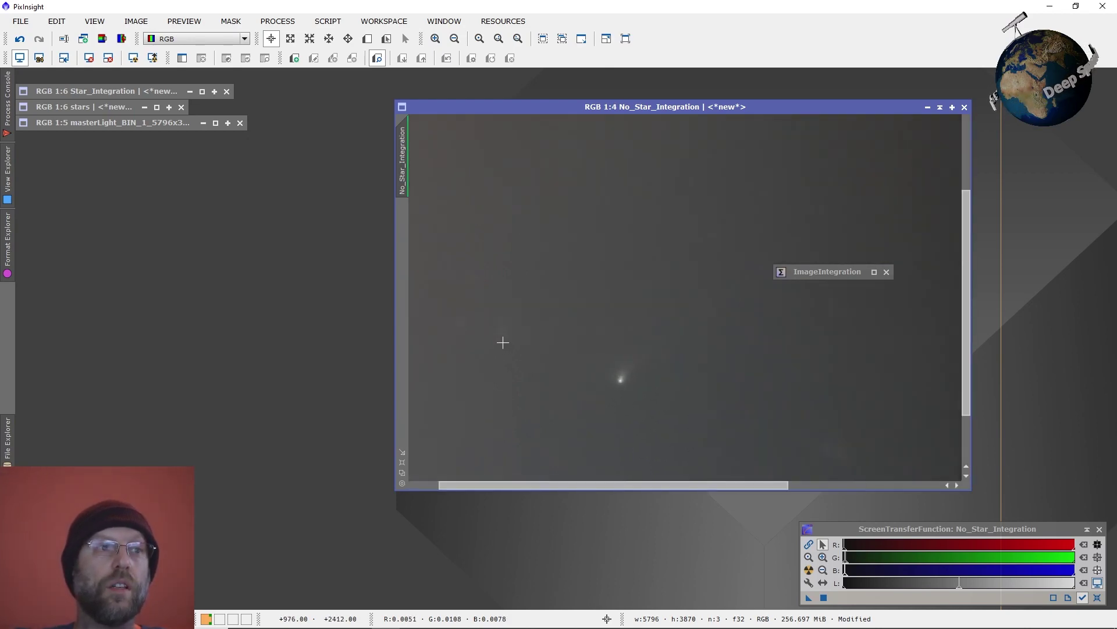
scroll(506, 343, "down", 2)
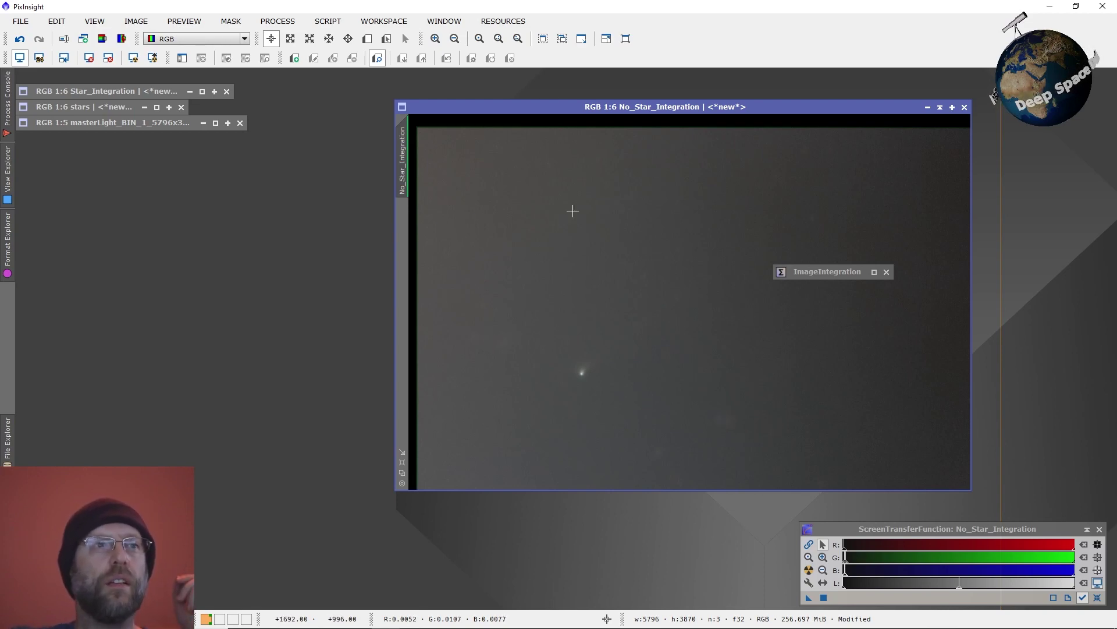
Rename the starless image to comet.
double_click(400, 150)
type("comet")
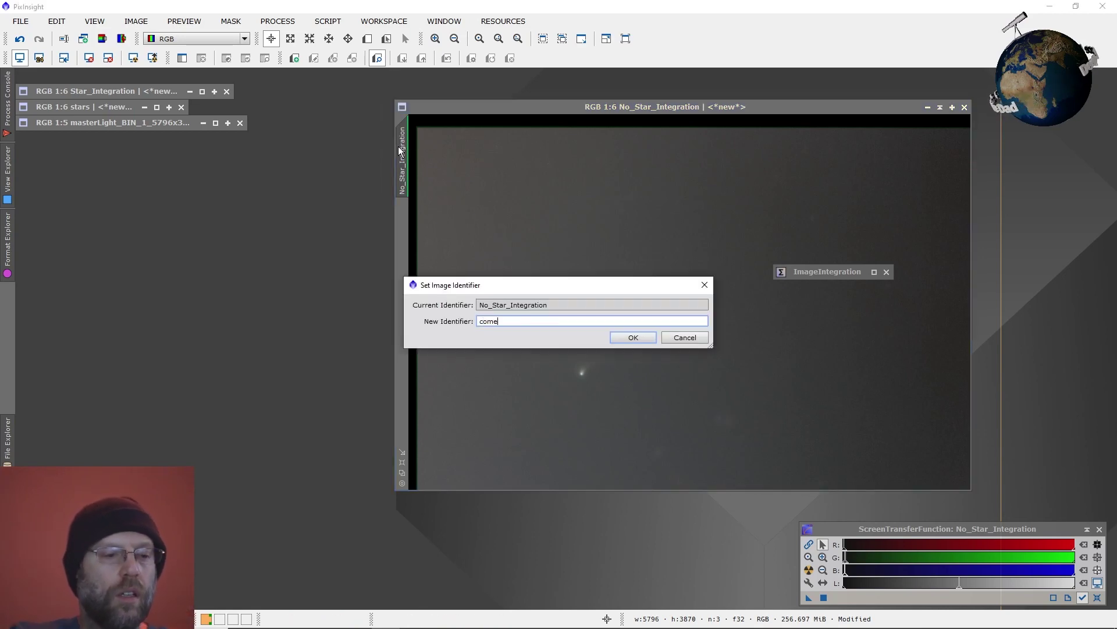
key("Return")
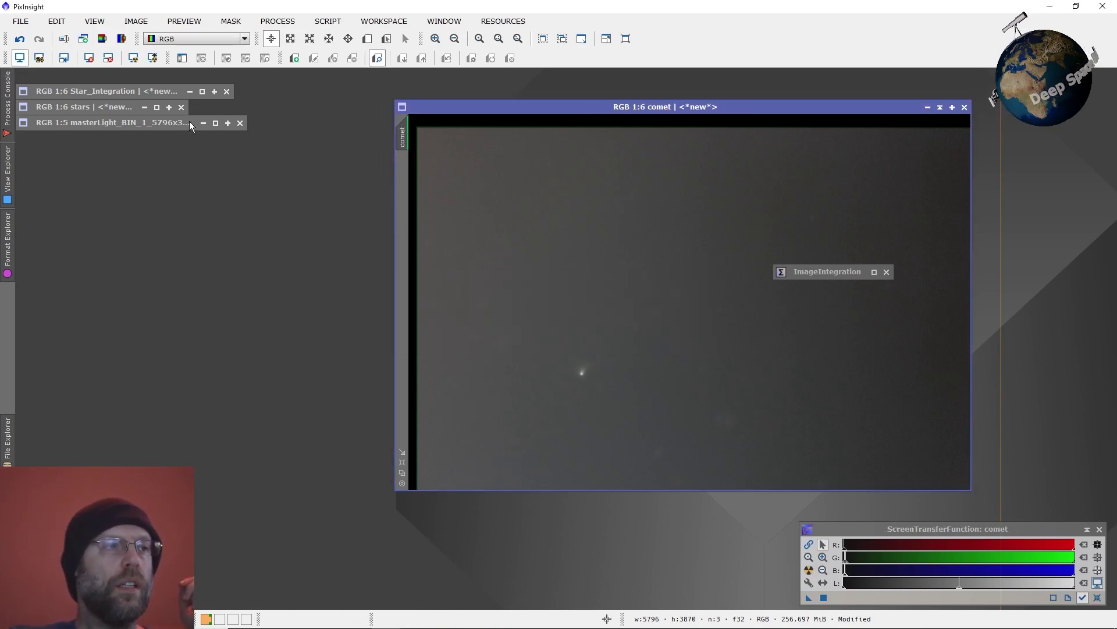
left_click(276, 22)
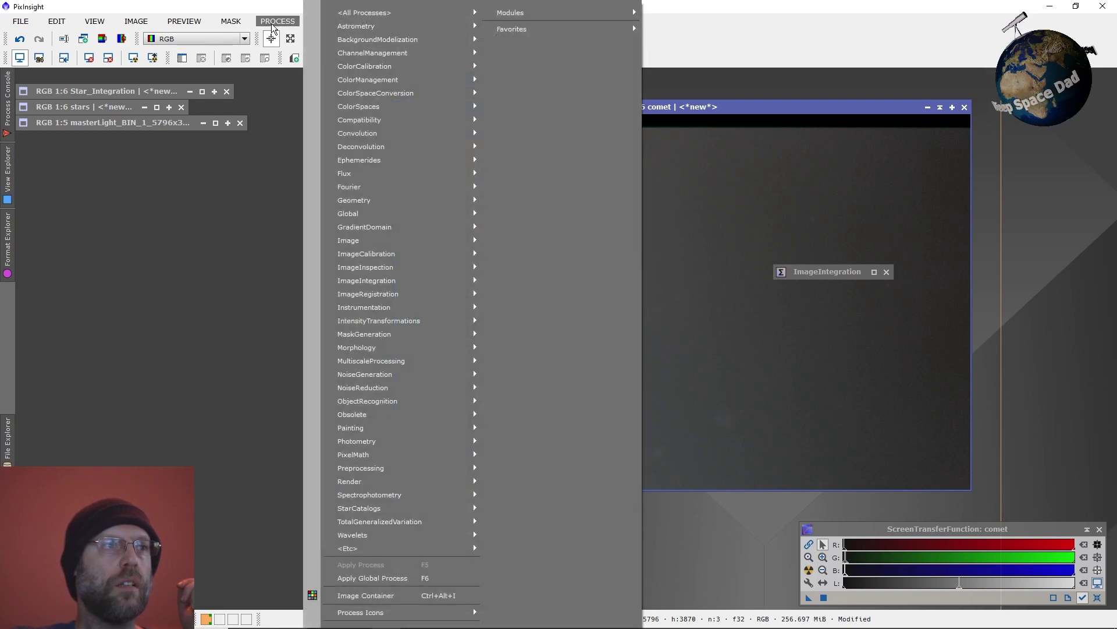
mouse_move(403, 319)
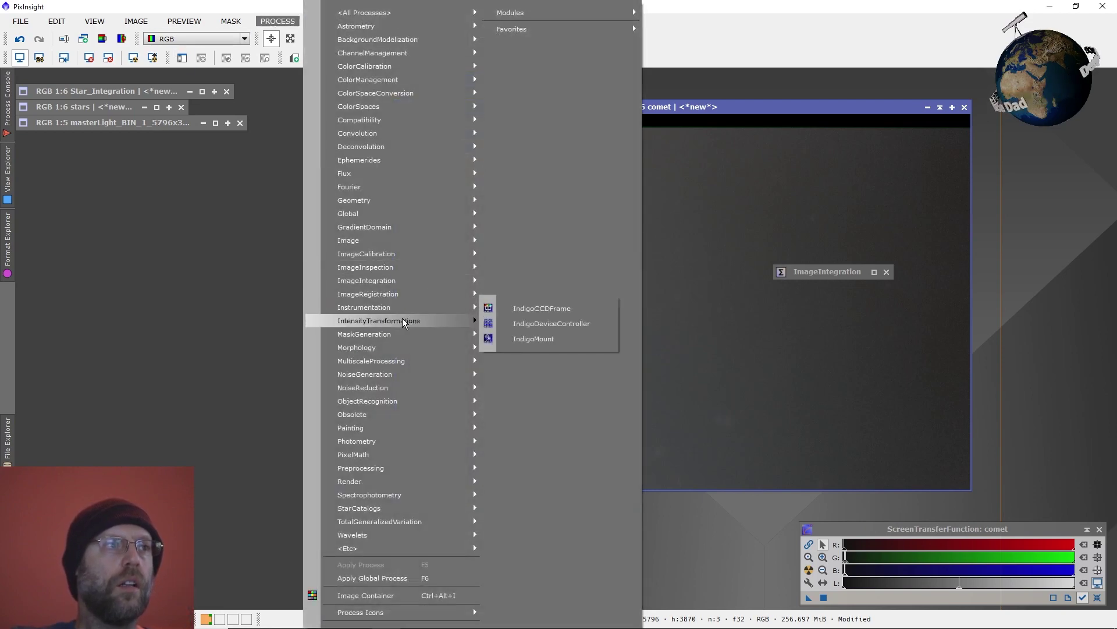
mouse_move(403, 363)
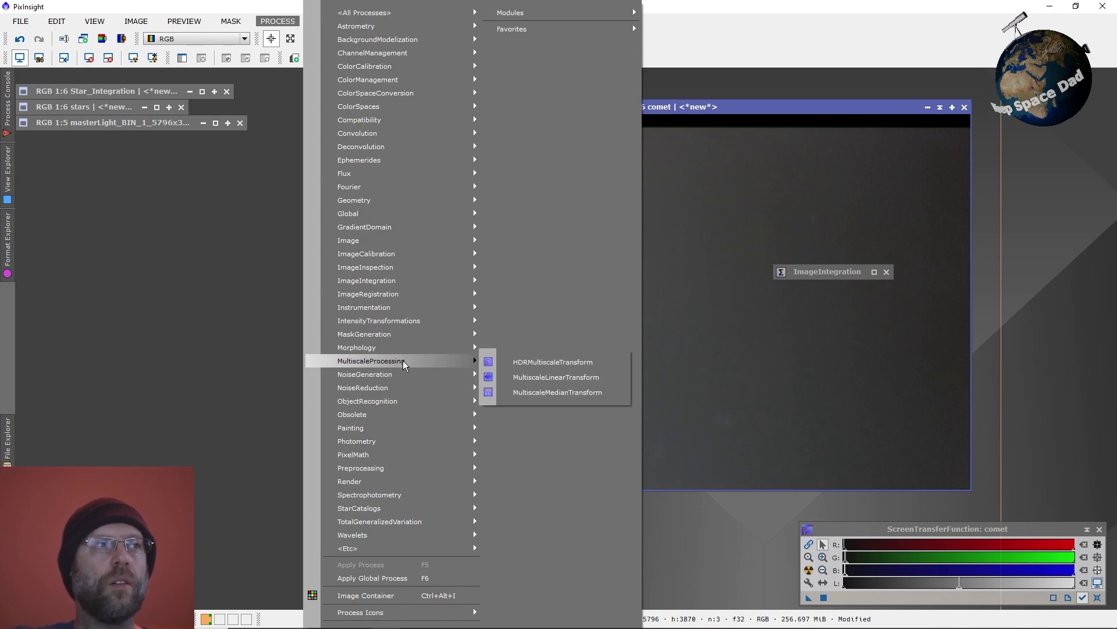
Restore the stars image and arrange the stars and comet windows side by side.
double_click(103, 106)
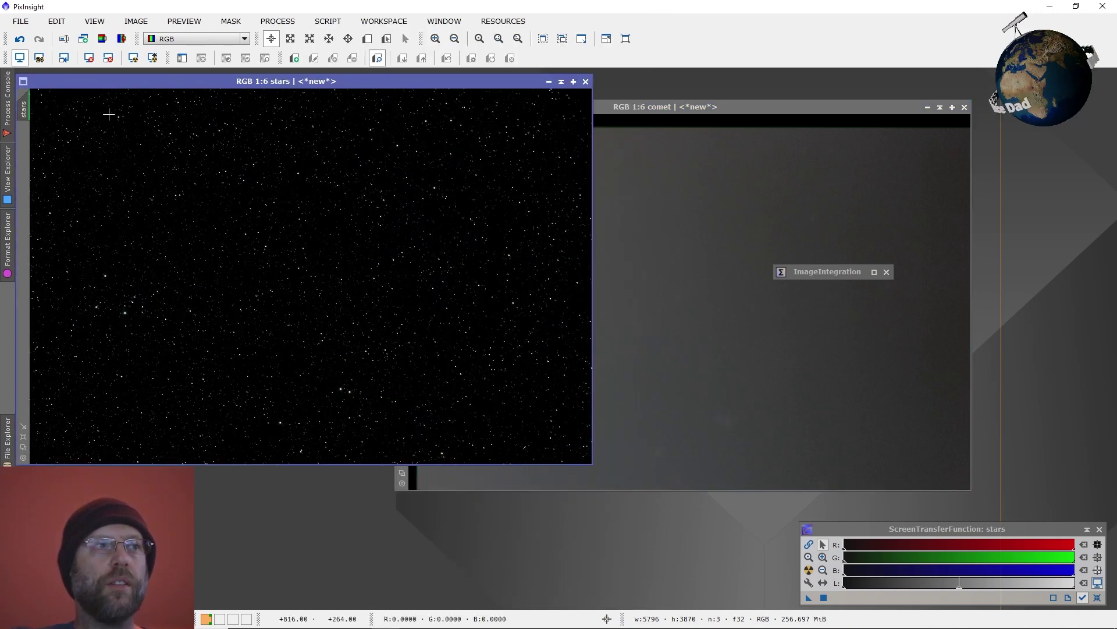
left_click_drag(367, 82, 653, 156)
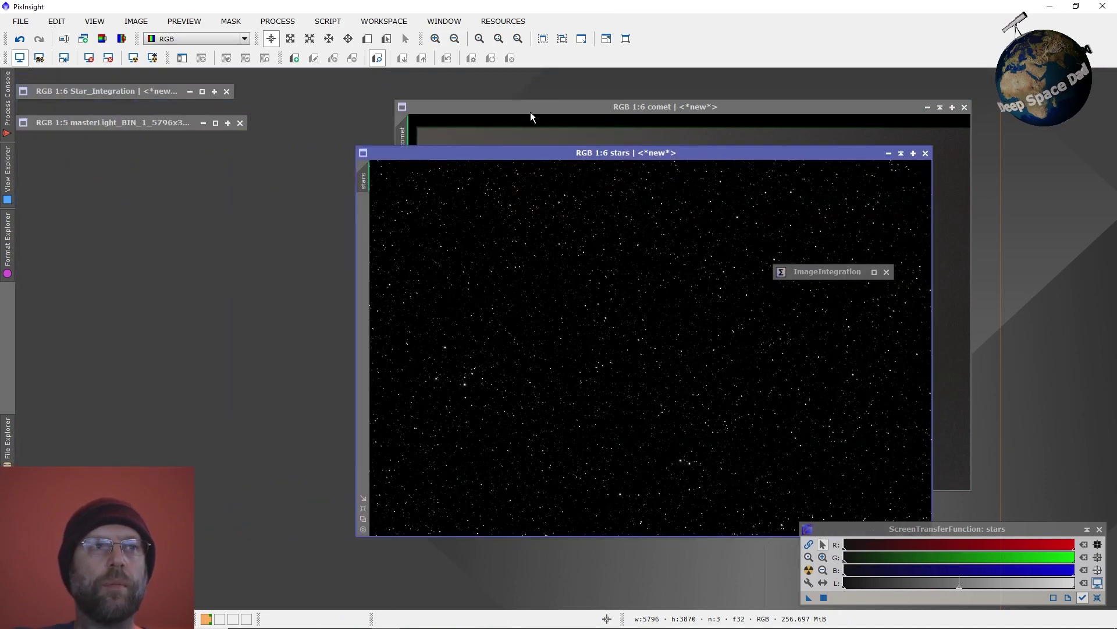
mouse_move(530, 113)
left_mouse_down()
mouse_move(523, 107)
mouse_move(533, 106)
left_mouse_up()
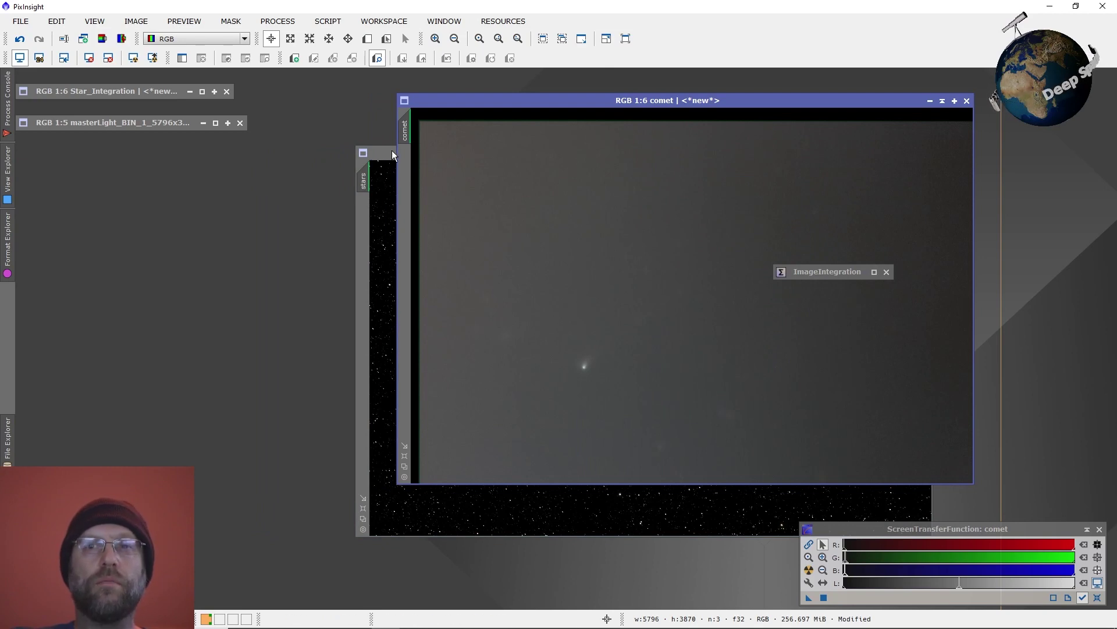
left_click_drag(512, 116, 571, 144)
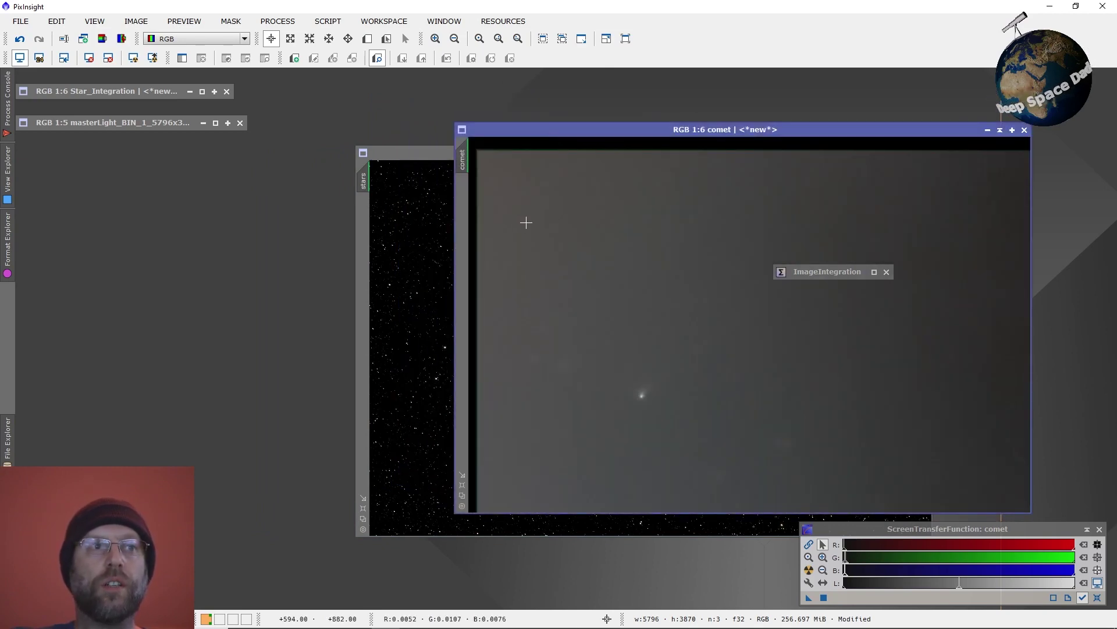
left_click(383, 152)
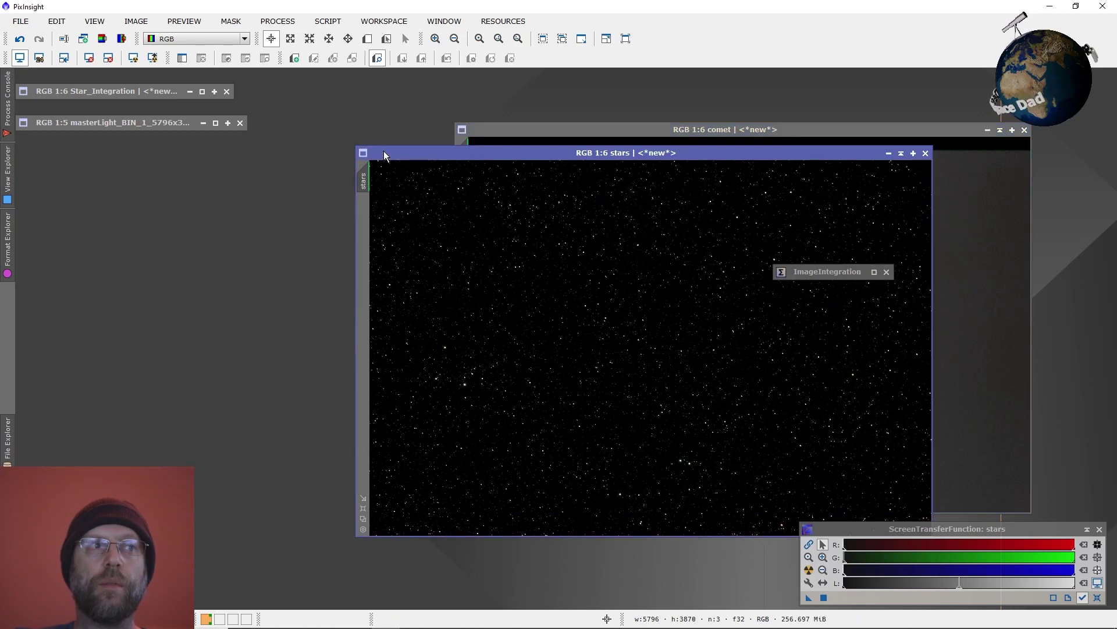
left_click(503, 133)
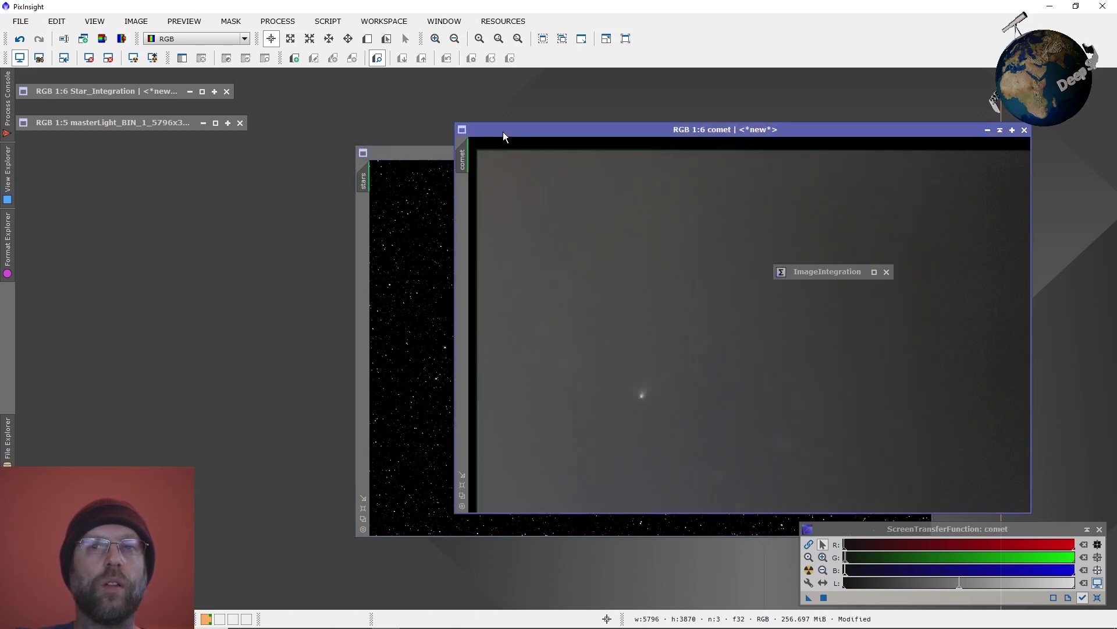
left_click(294, 21)
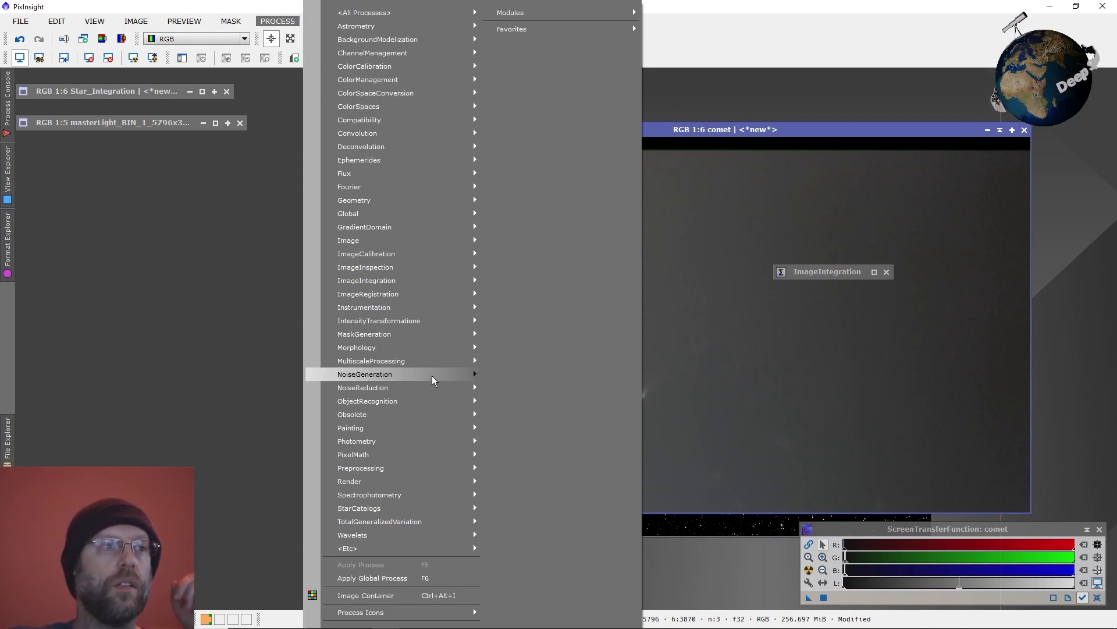
Open PixelMath and replace the integration+stars expression with stars+comet.
mouse_move(419, 452)
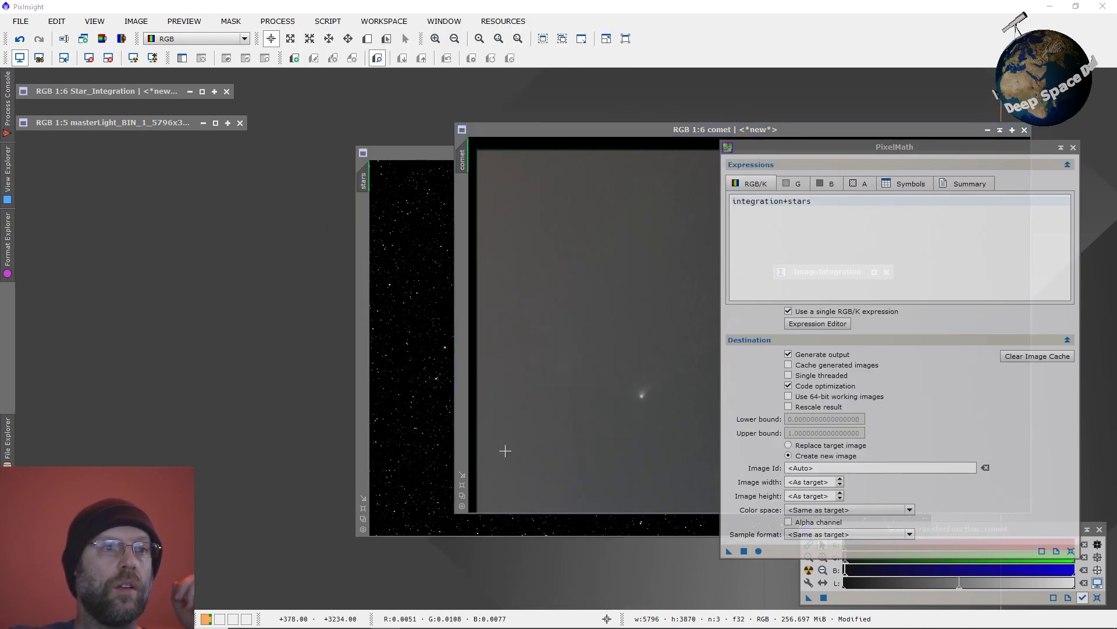
left_click(499, 453)
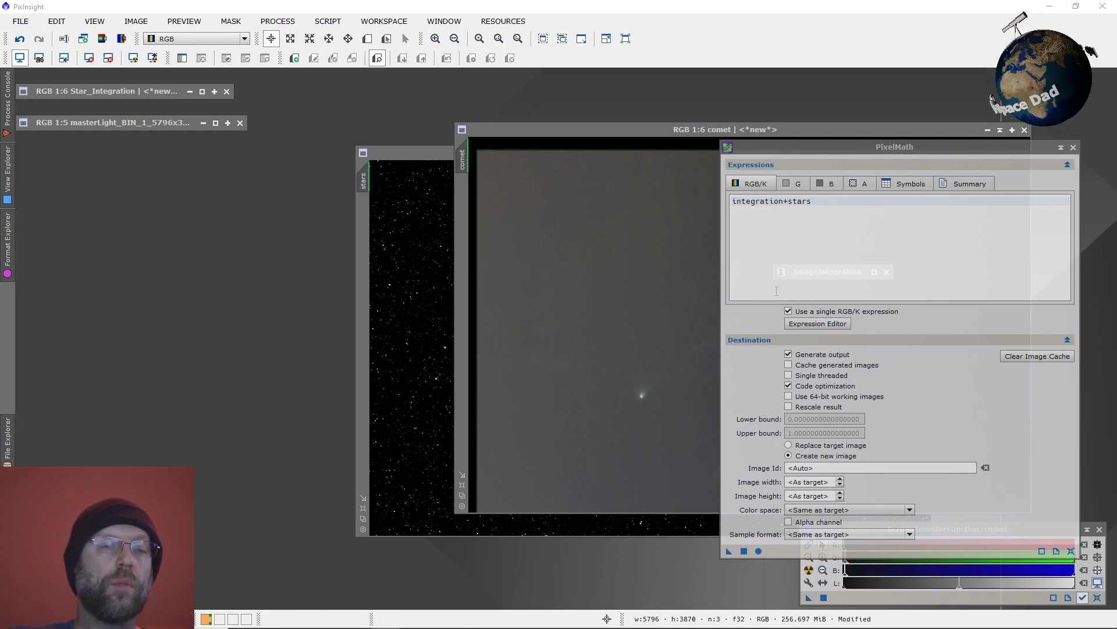
left_click_drag(637, 130, 547, 82)
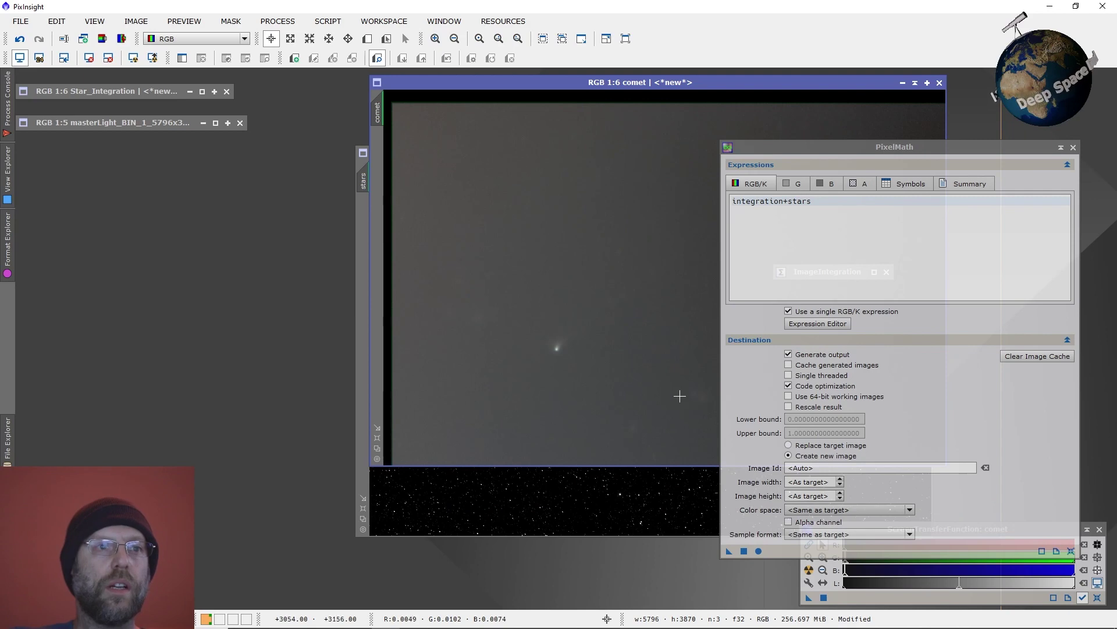
left_click(826, 323)
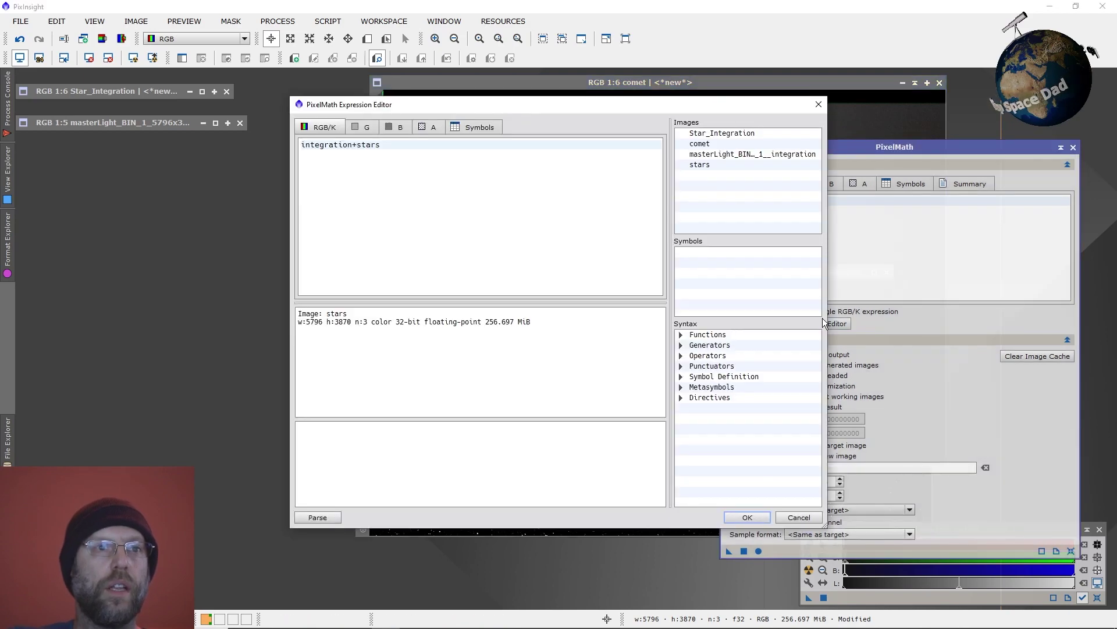
double_click(504, 151)
key("BackSpace")
key("BackSpace")
key("BackSpace")
key("BackSpace")
key("BackSpace")
key("BackSpace")
key("BackSpace")
key("BackSpace")
key("BackSpace")
key("BackSpace")
key("BackSpace")
key("BackSpace")
key("BackSpace")
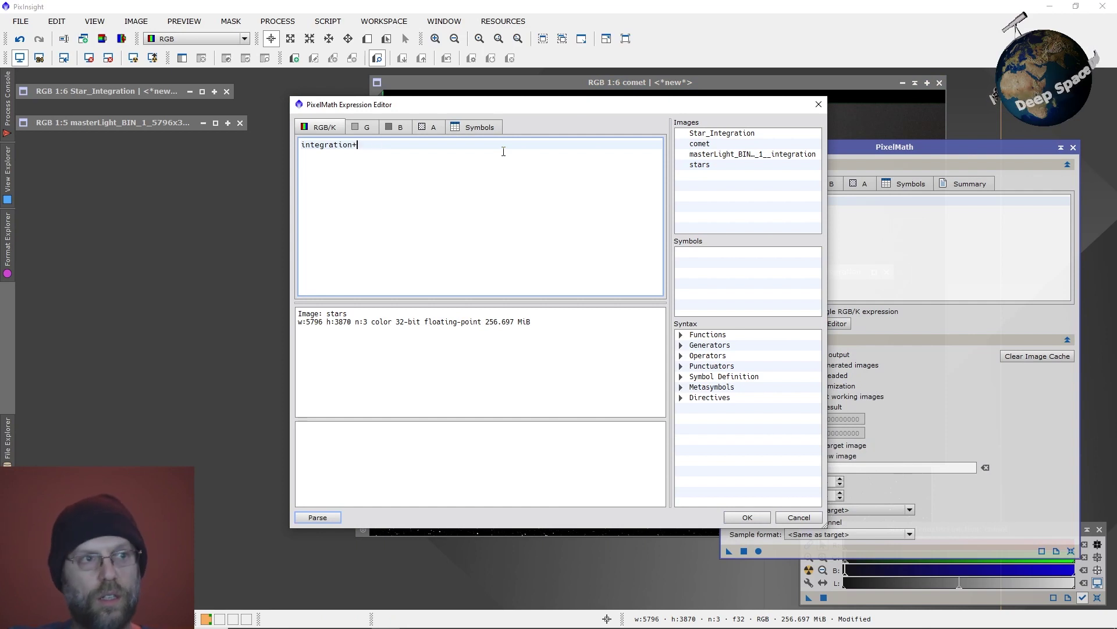
double_click(704, 167)
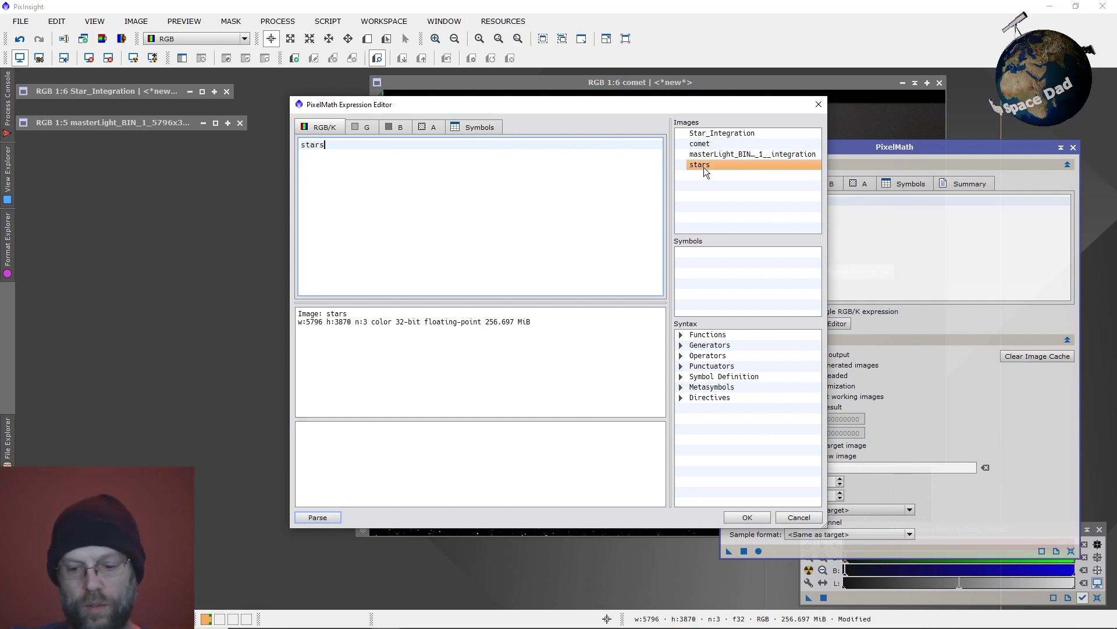
type("+")
double_click(700, 144)
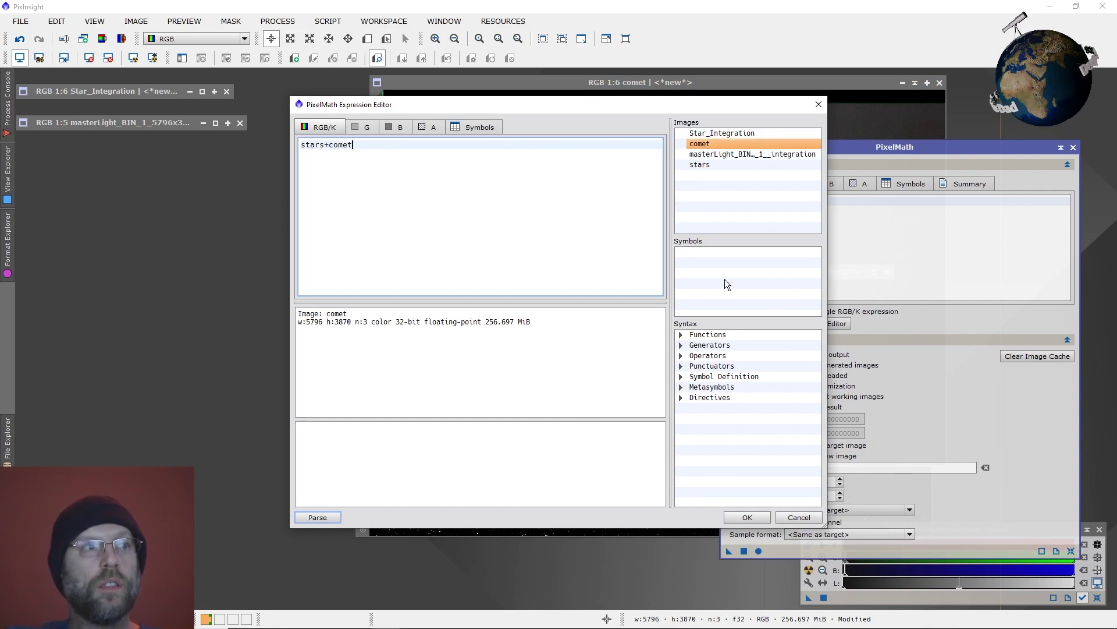
left_click(744, 516)
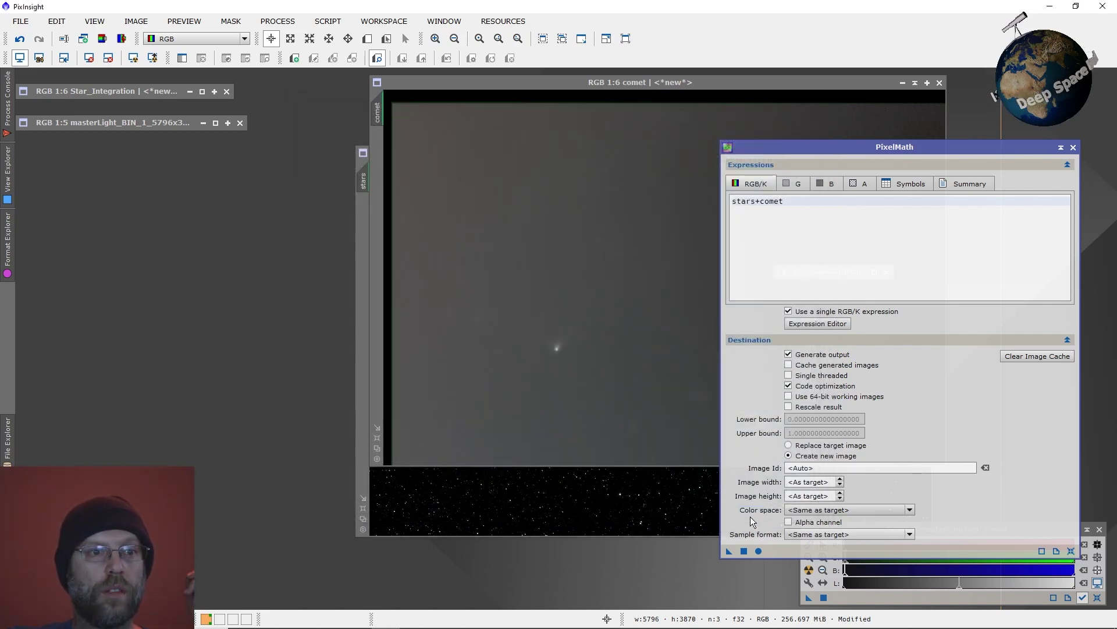
Run PixelMath to create Image137 and zoom in on its comet.
left_click(743, 551)
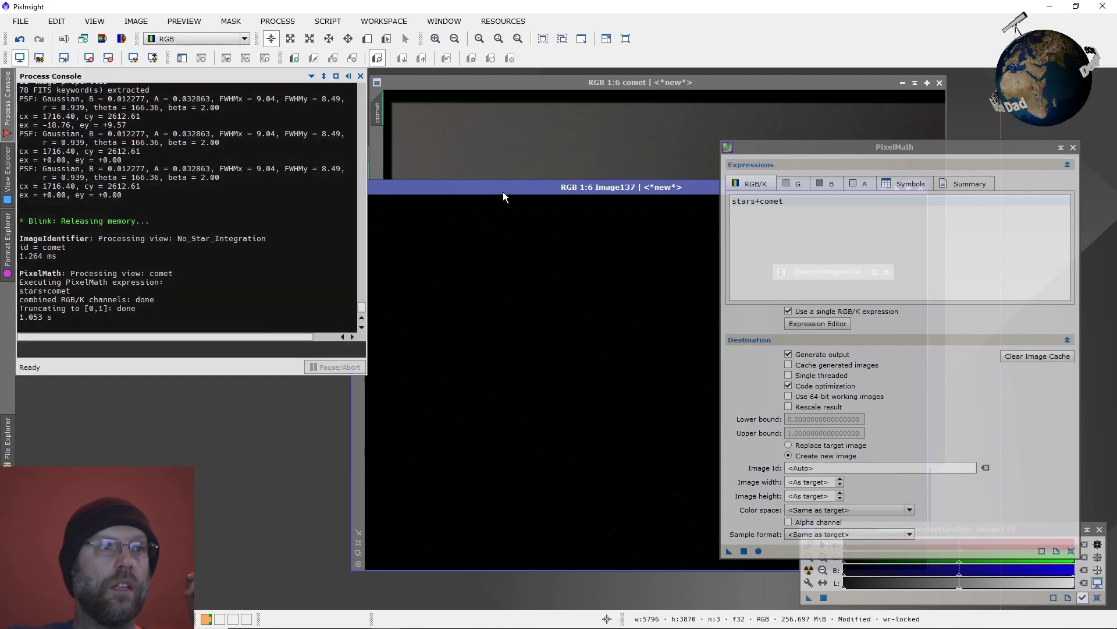
left_click_drag(504, 187, 240, 107)
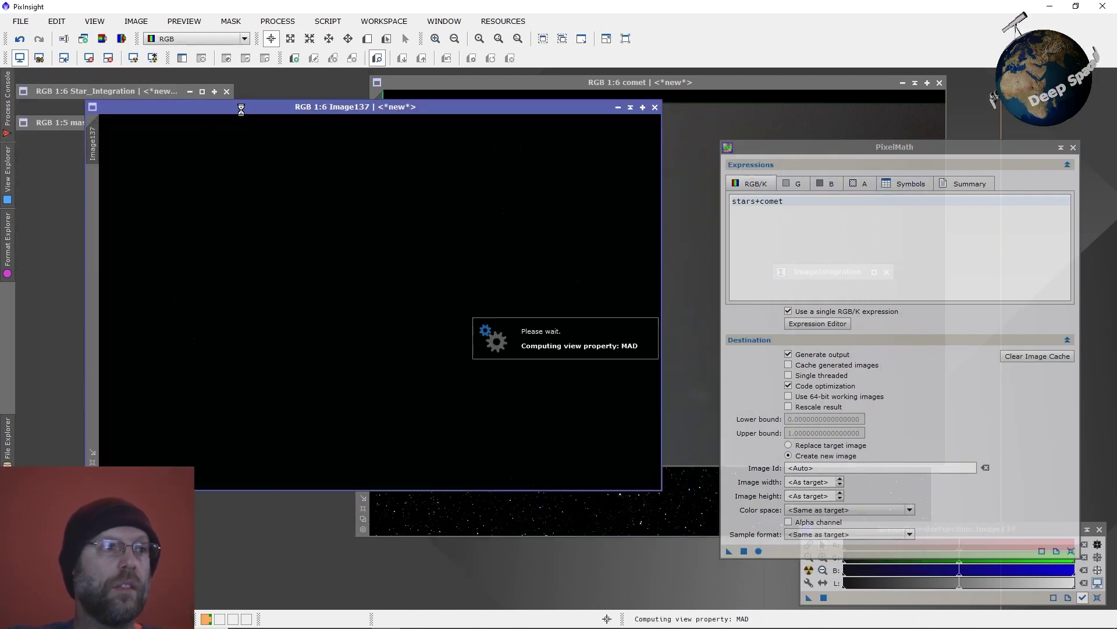
scroll(279, 371, "up", 3)
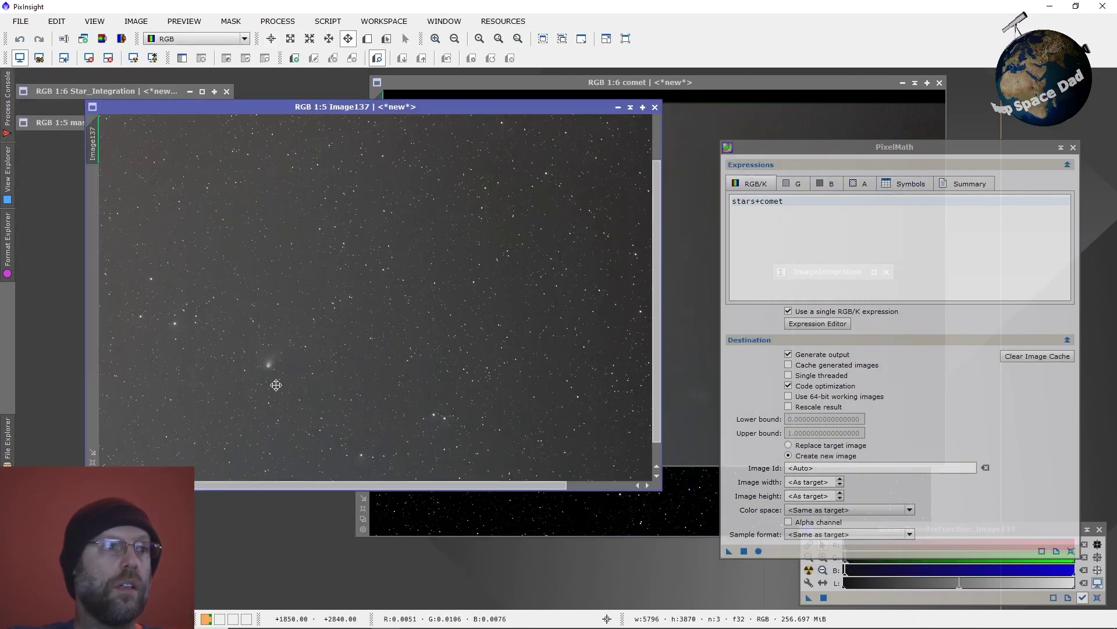
scroll(262, 365, "up", 3)
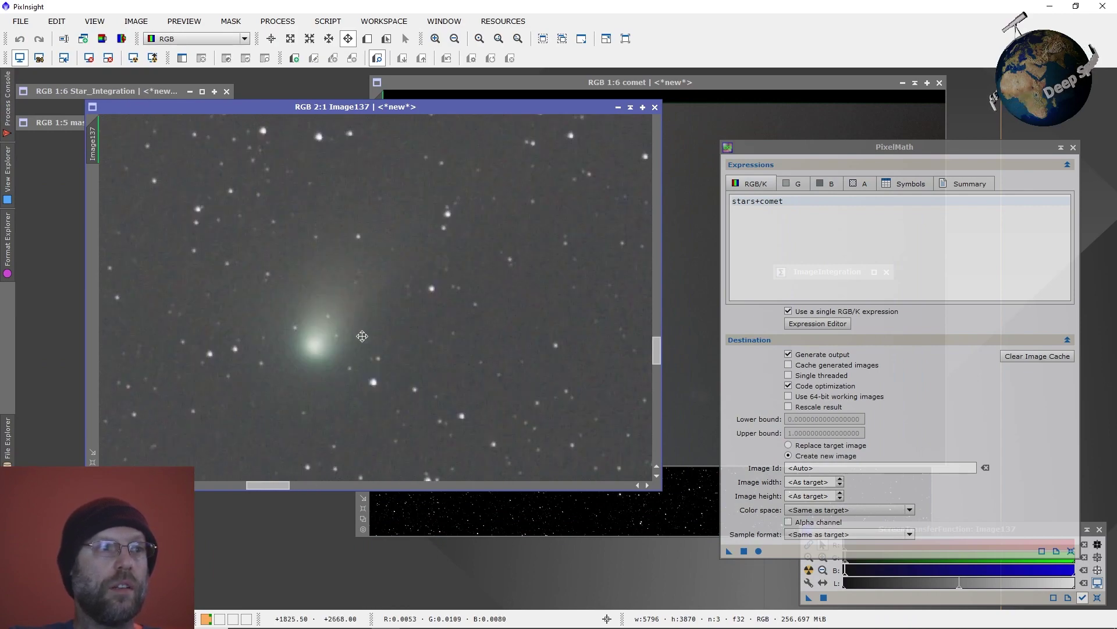
scroll(361, 336, "down", 1)
scroll(361, 335, "down", 1)
scroll(396, 334, "down", 1)
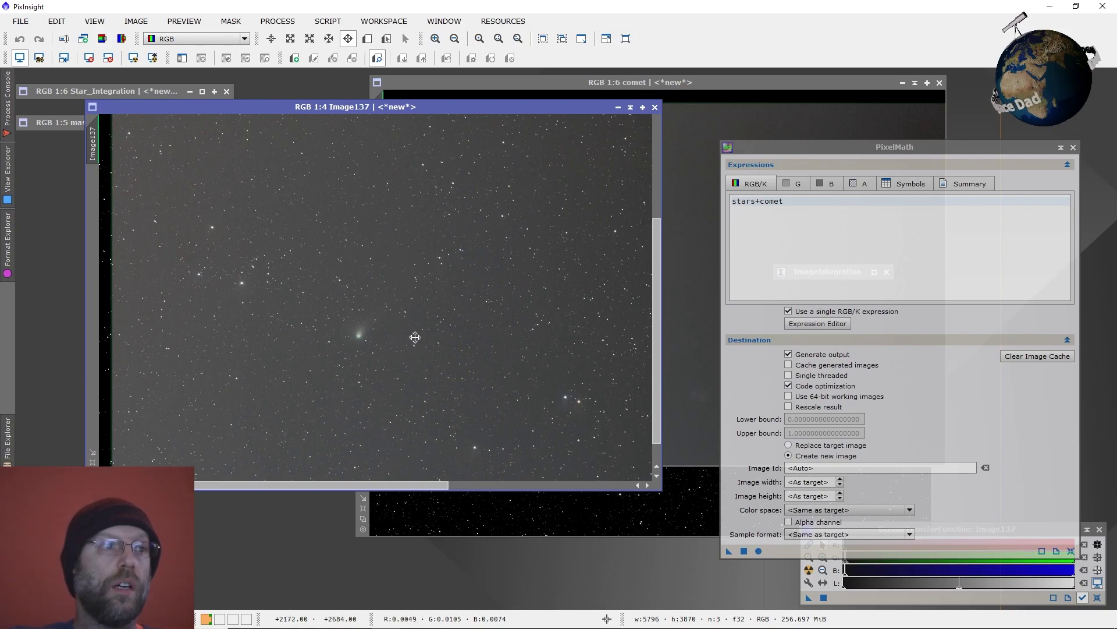
Restore the masterLight stack and lay it over Image137 to compare.
left_click(74, 126)
double_click(74, 125)
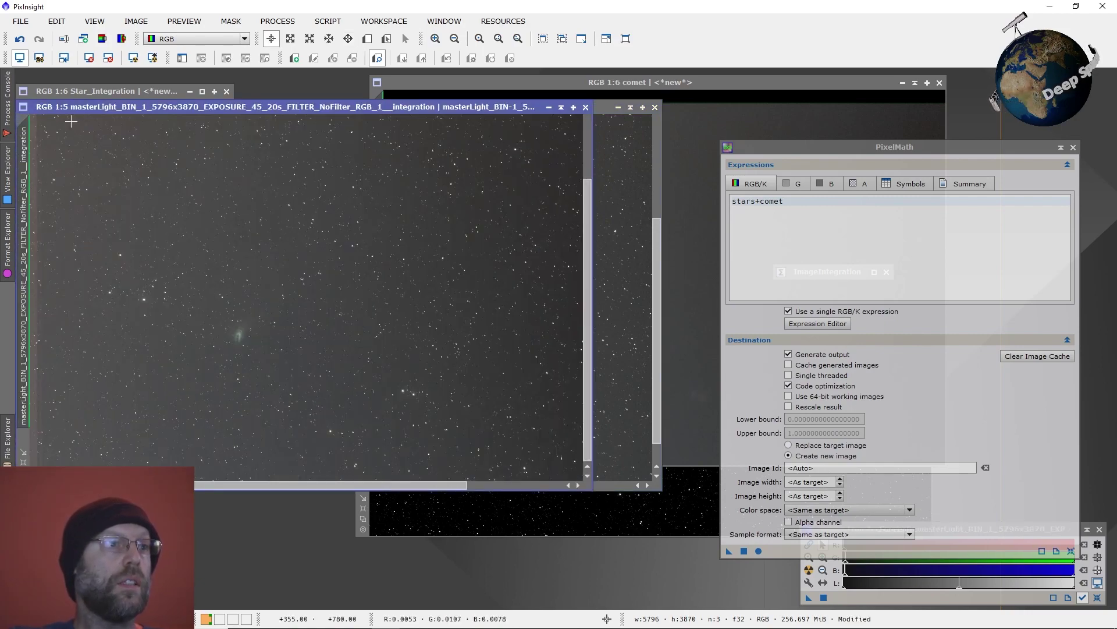
mouse_move(204, 105)
left_mouse_down()
mouse_move(410, 148)
mouse_move(212, 104)
mouse_move(220, 99)
left_mouse_up()
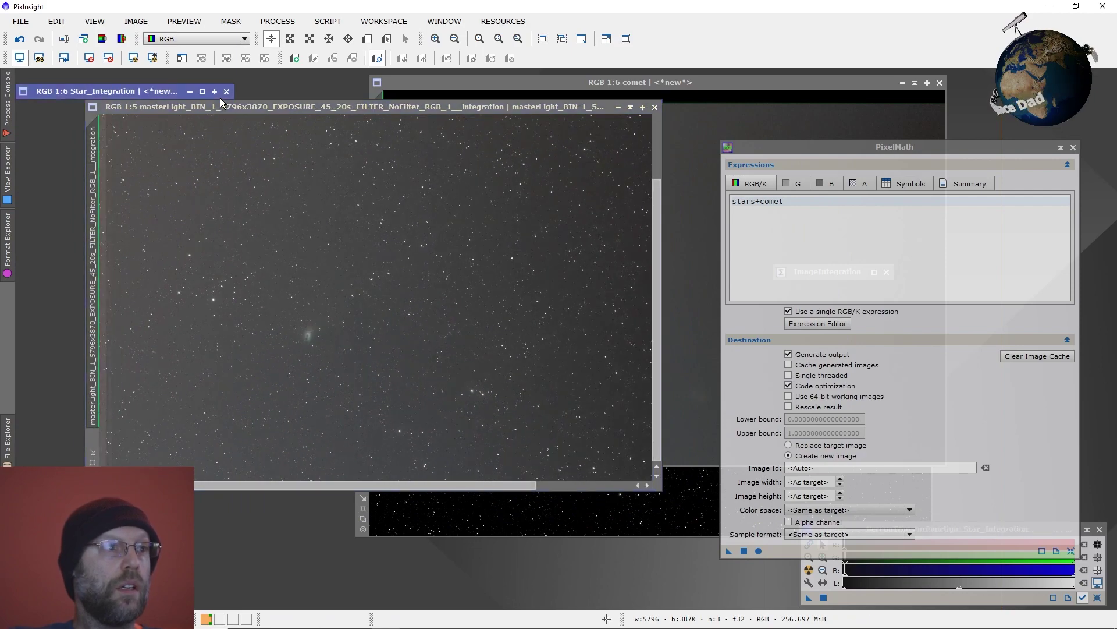
left_click(229, 109)
left_click_drag(236, 113, 373, 271)
left_click(305, 103)
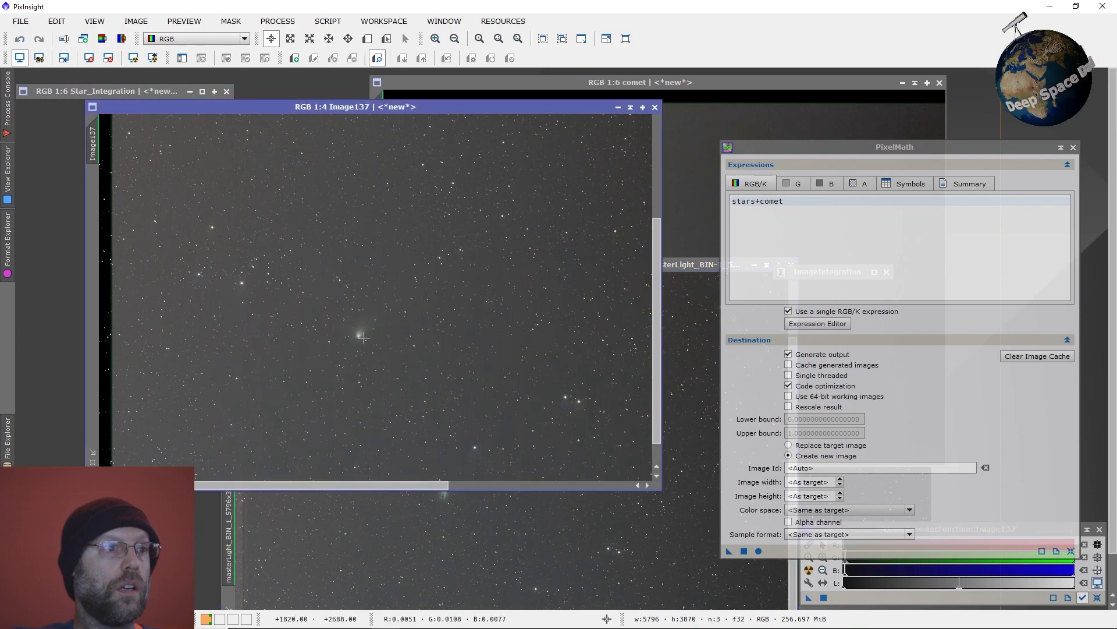
scroll(369, 336, "up", 2)
key("alt+r")
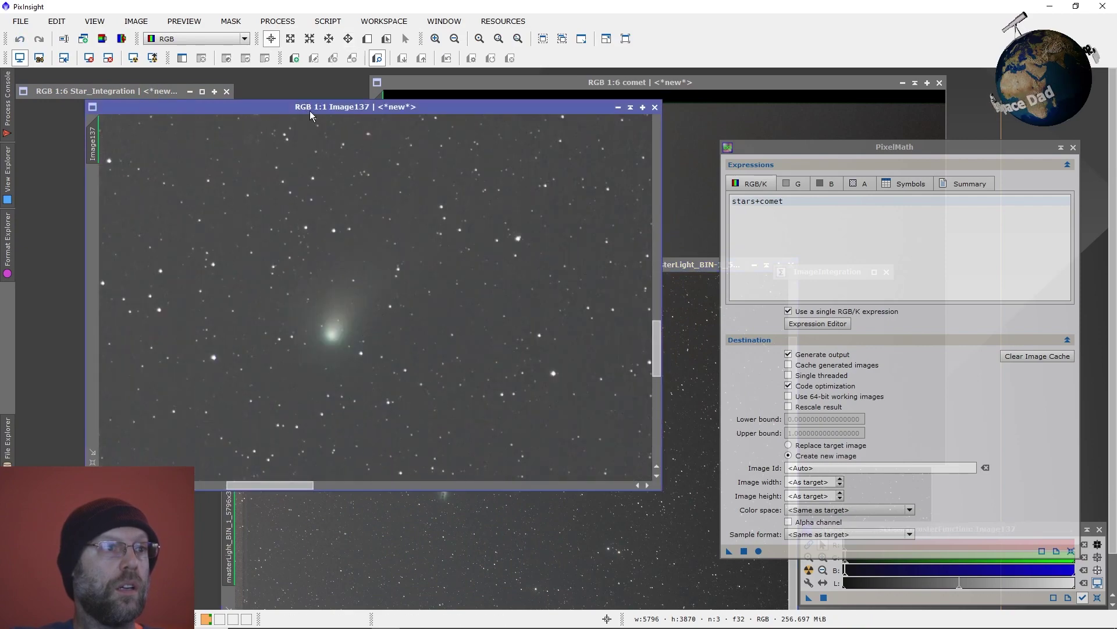
key("ctrl+1")
Arrange masterLight and Image137 side by side and zoom Image137 to 1:6.
left_click_drag(275, 264, 210, 229)
left_click_drag(315, 203, 162, 277)
left_click_drag(244, 224, 119, 170)
left_click_drag(625, 173, 379, 170)
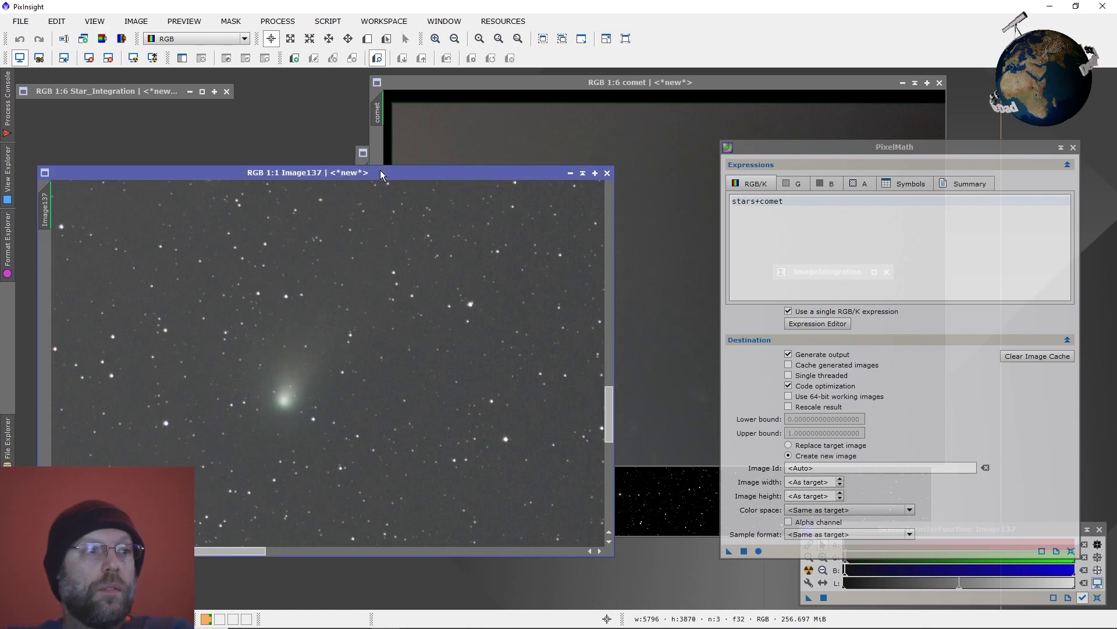
scroll(355, 430, "down", 2)
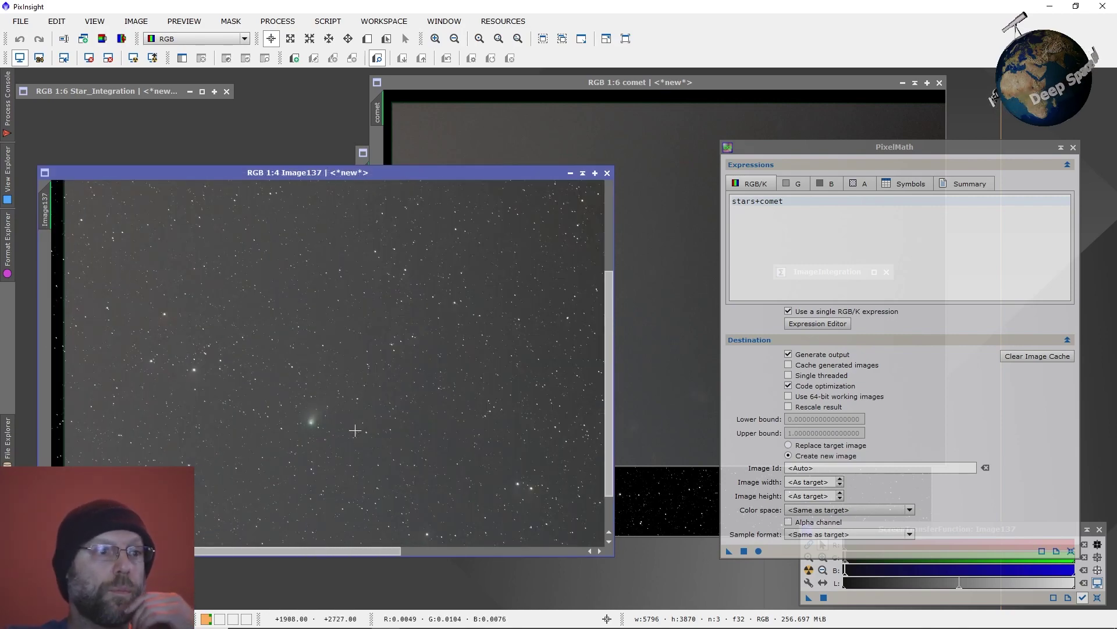
scroll(355, 430, "down", 3)
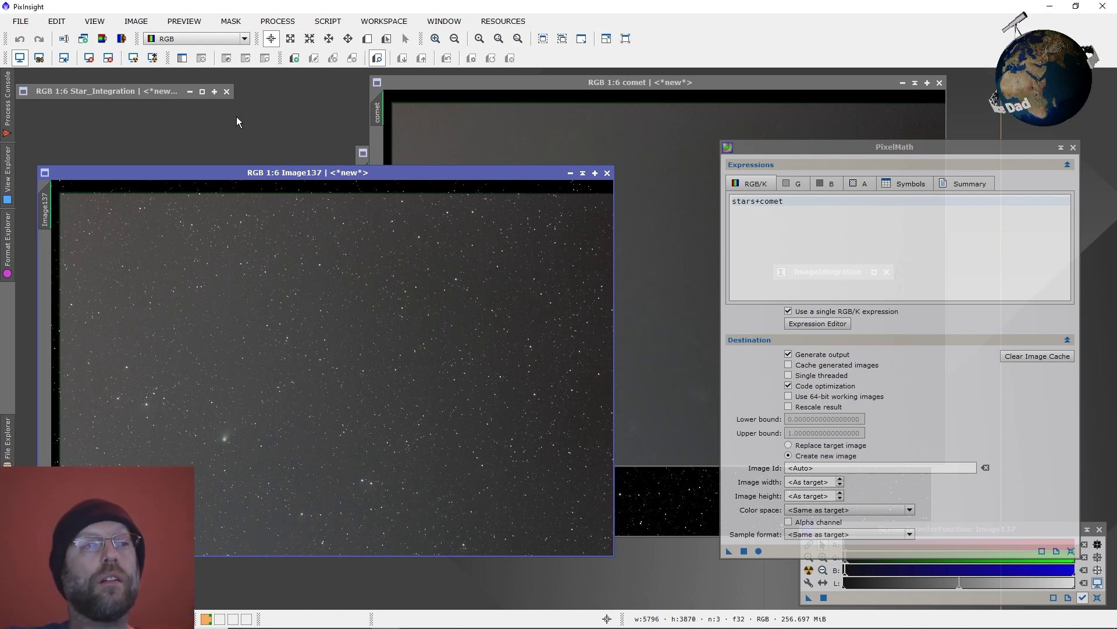
Restore Star_Integration and zoom in on the comet in it and in the comet image.
double_click(145, 91)
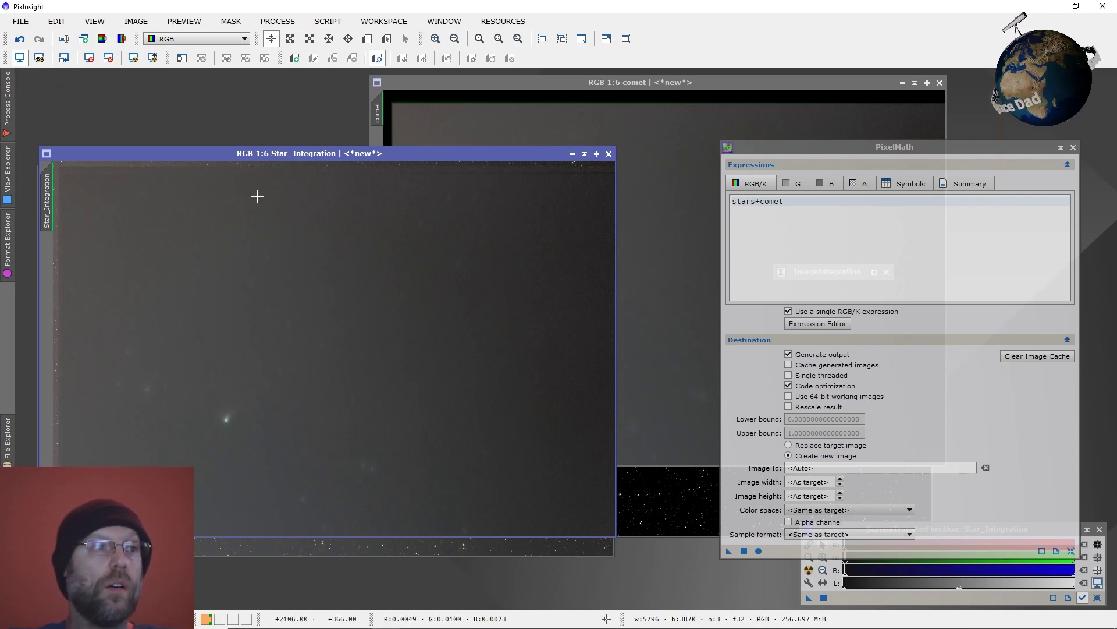
scroll(142, 394, "up", 4)
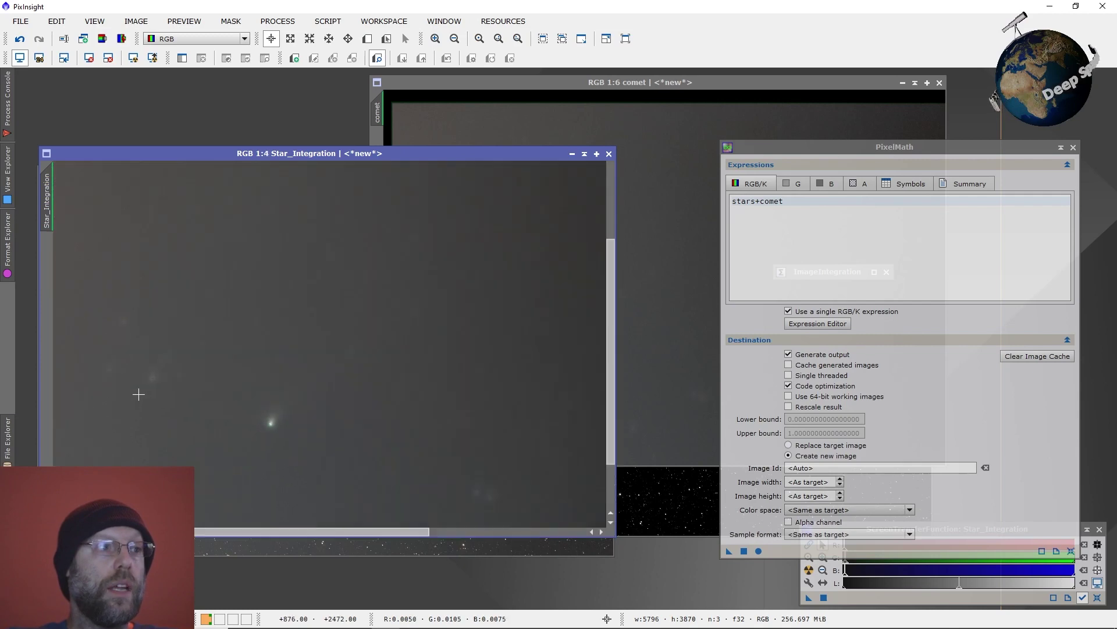
scroll(152, 371, "up", 2)
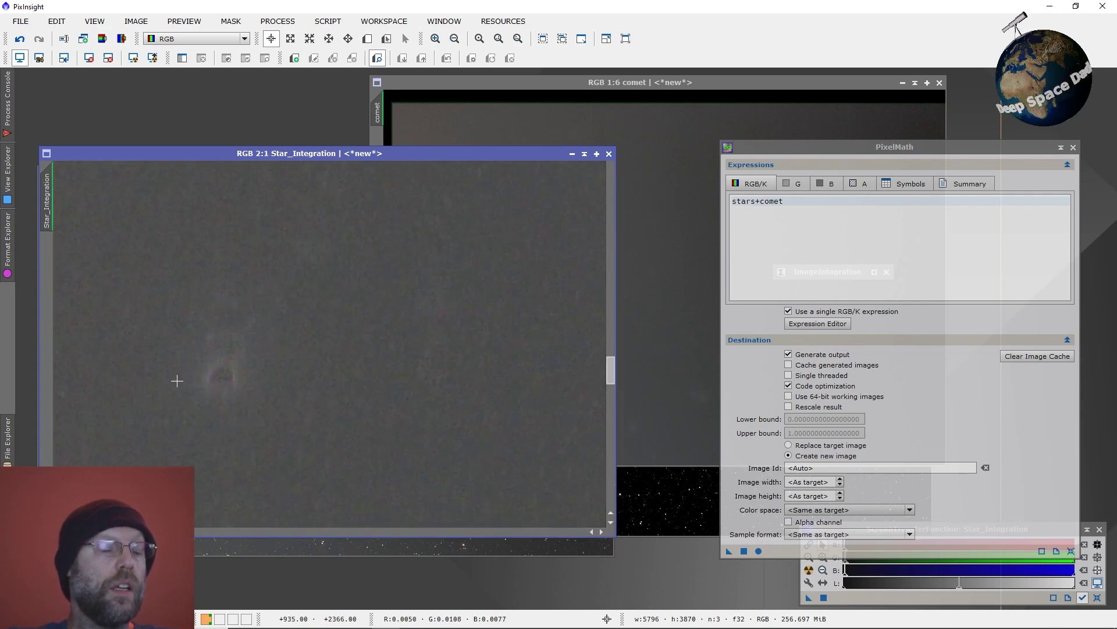
left_click(486, 103)
scroll(492, 325, "up", 2)
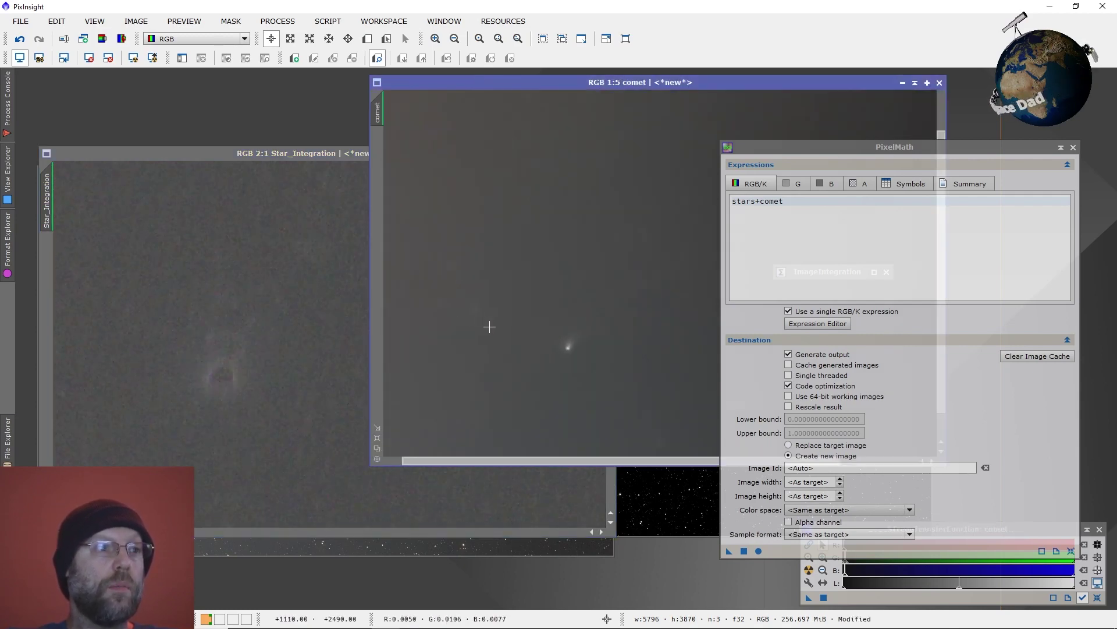
scroll(499, 324, "up", 4)
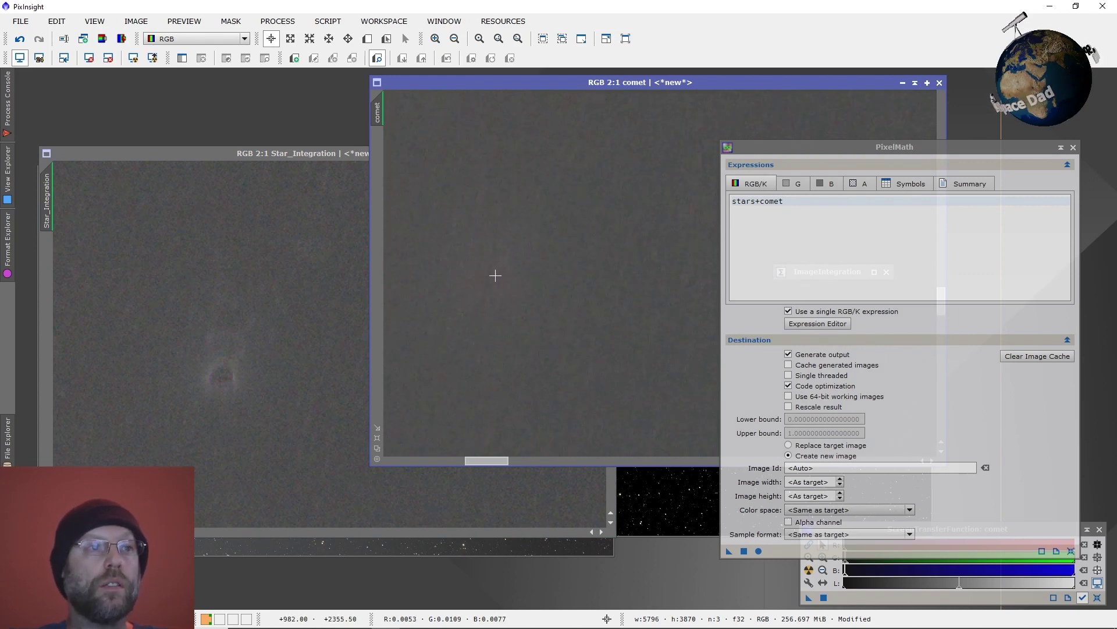
Switch between Star_Integration and the comet image, zooming to compare their comets.
left_click(225, 379)
scroll(225, 381, "up", 1)
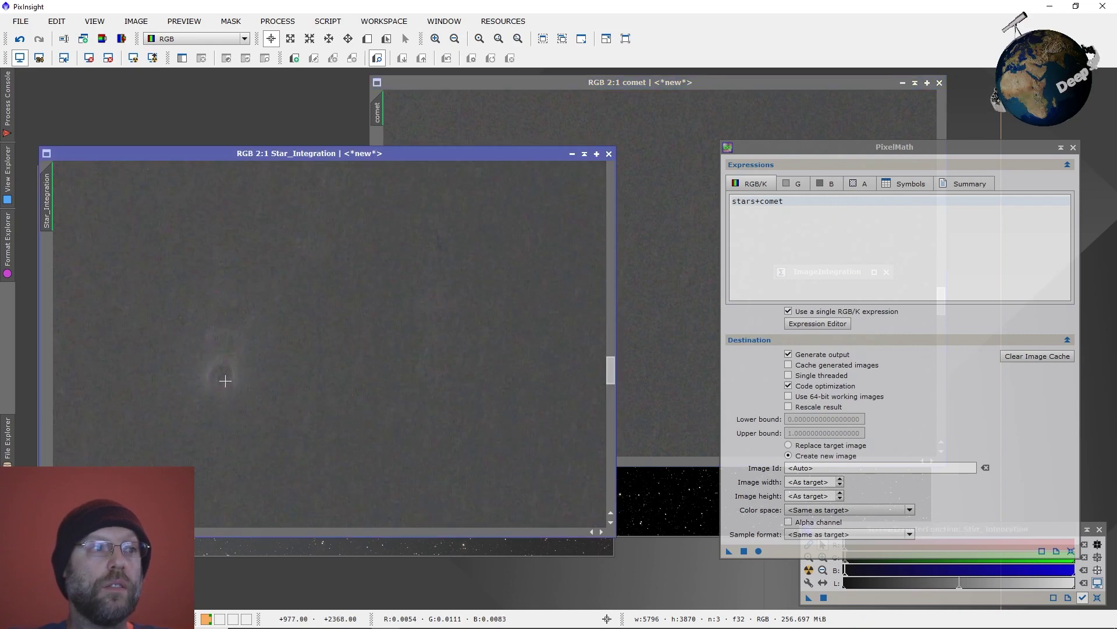
scroll(225, 381, "down", 3)
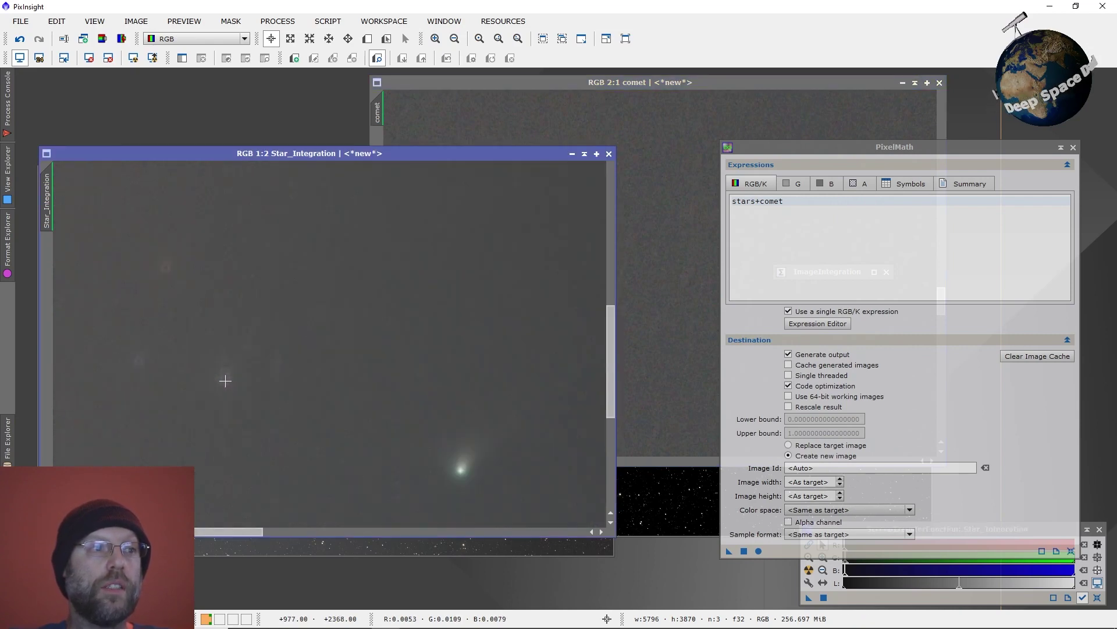
scroll(225, 381, "down", 4)
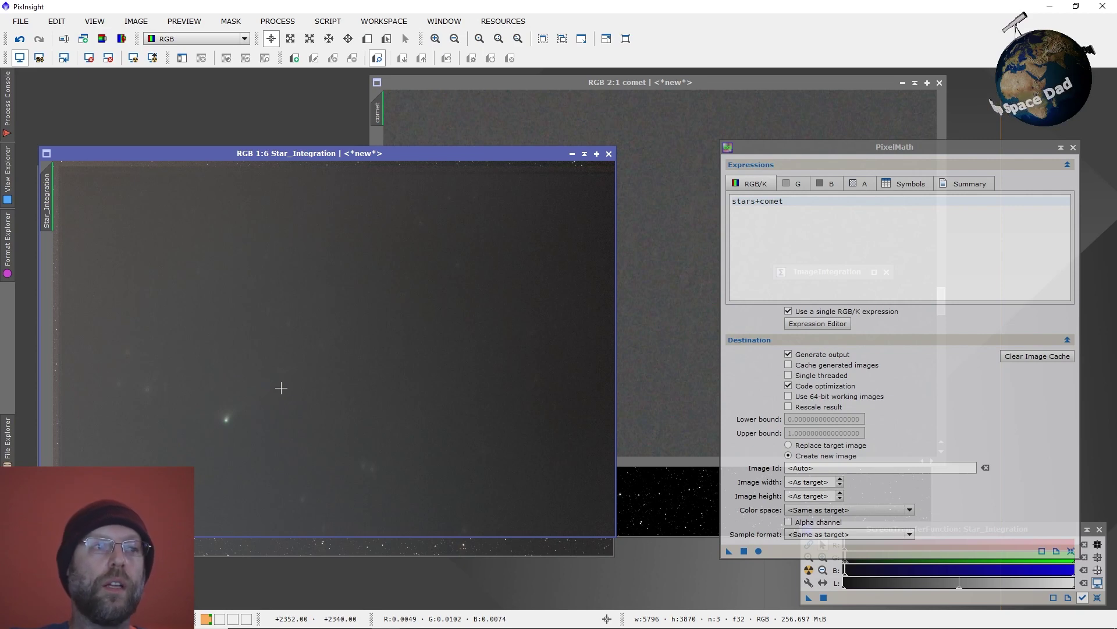
scroll(286, 448, "up", 3)
scroll(394, 465, "up", 3)
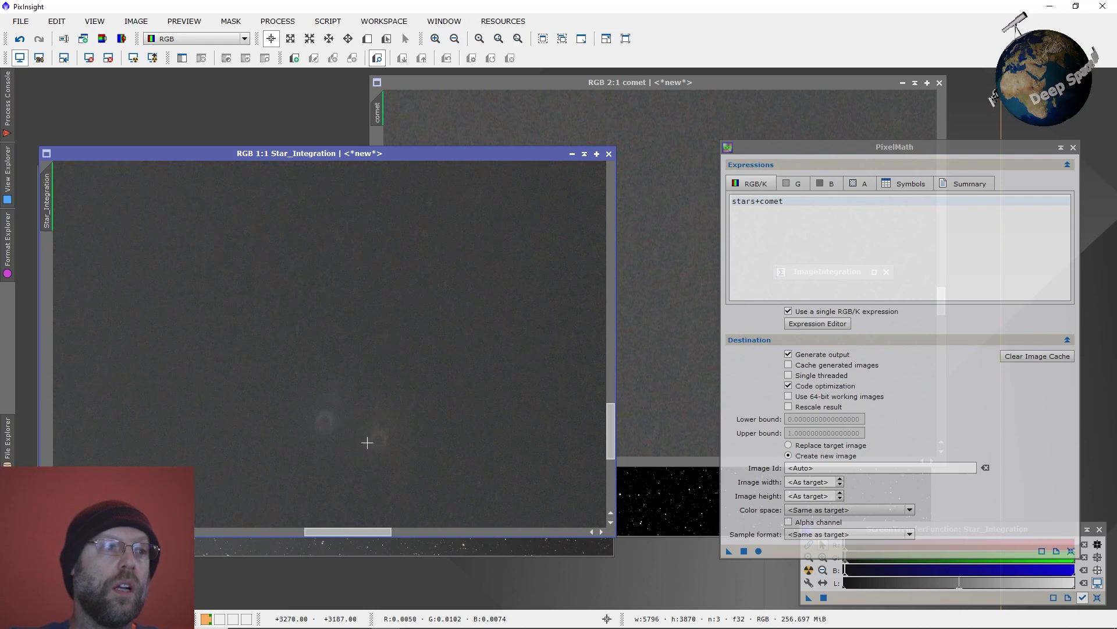
scroll(319, 431, "down", 4)
scroll(318, 431, "down", 2)
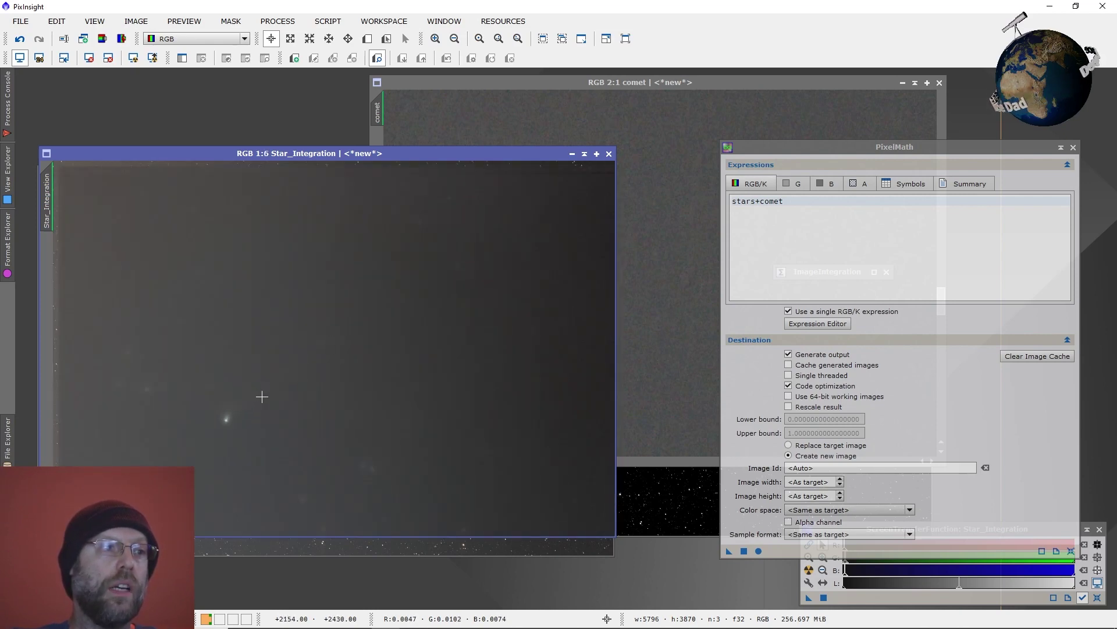
scroll(228, 420, "up", 6)
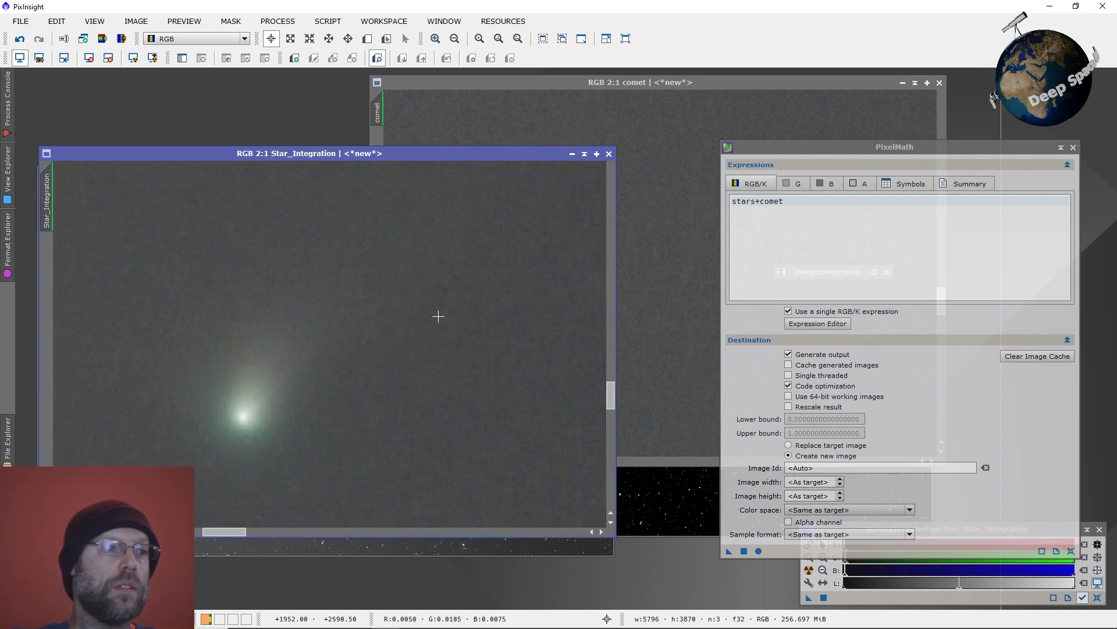
left_click(501, 87)
Zoom the comet view to 3:1 and compare its core against Star_Integration up close.
scroll(485, 308, "down", 4)
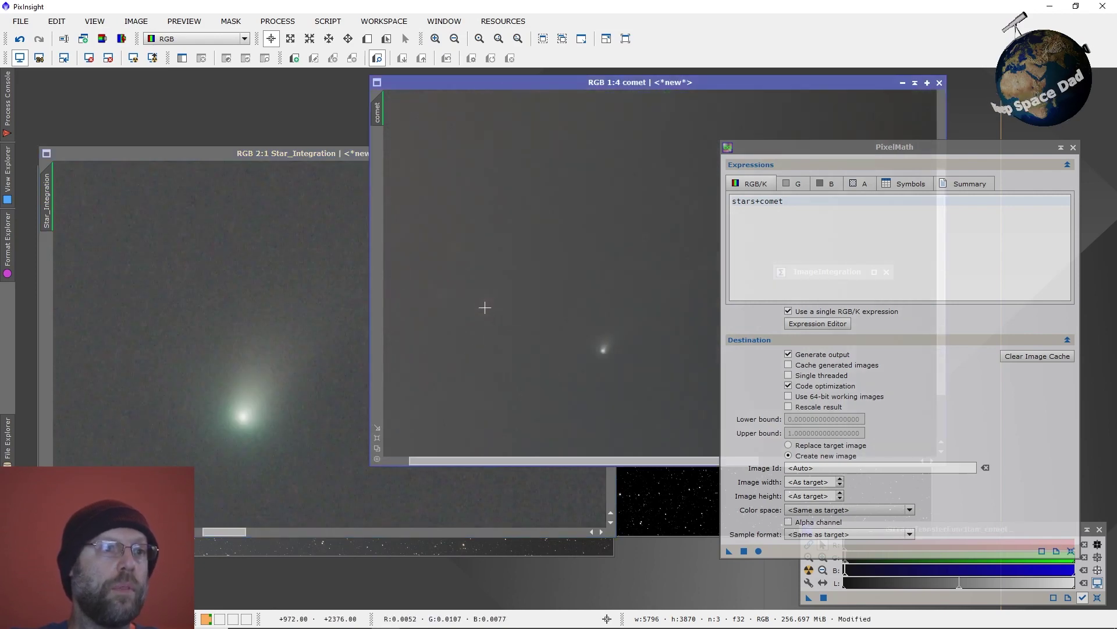
scroll(554, 354, "up", 5)
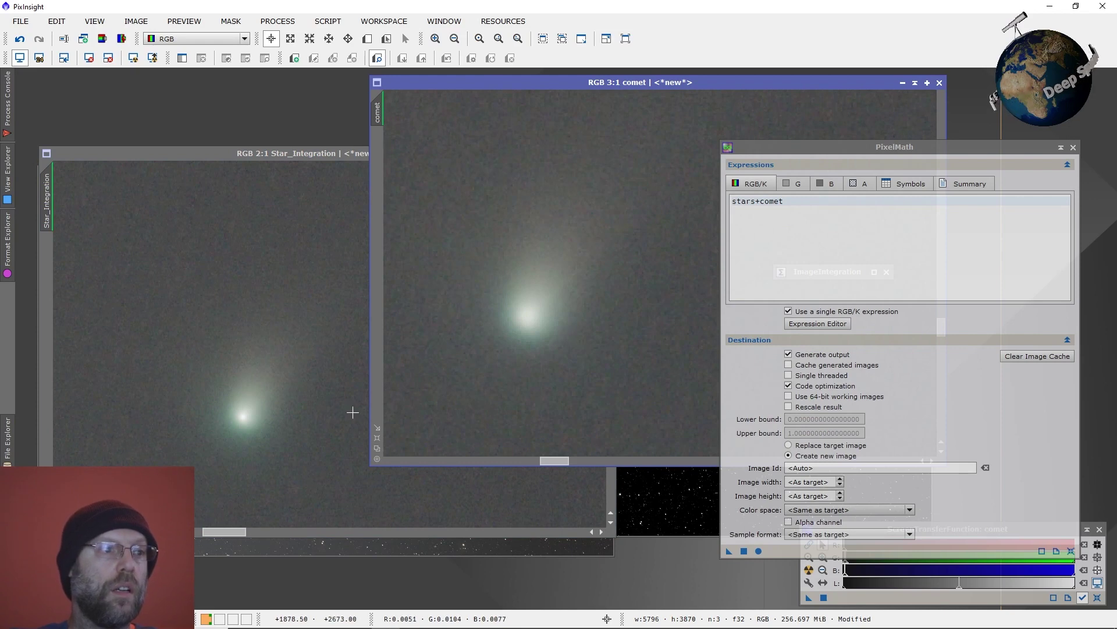
left_click(252, 425)
scroll(249, 420, "up", 1)
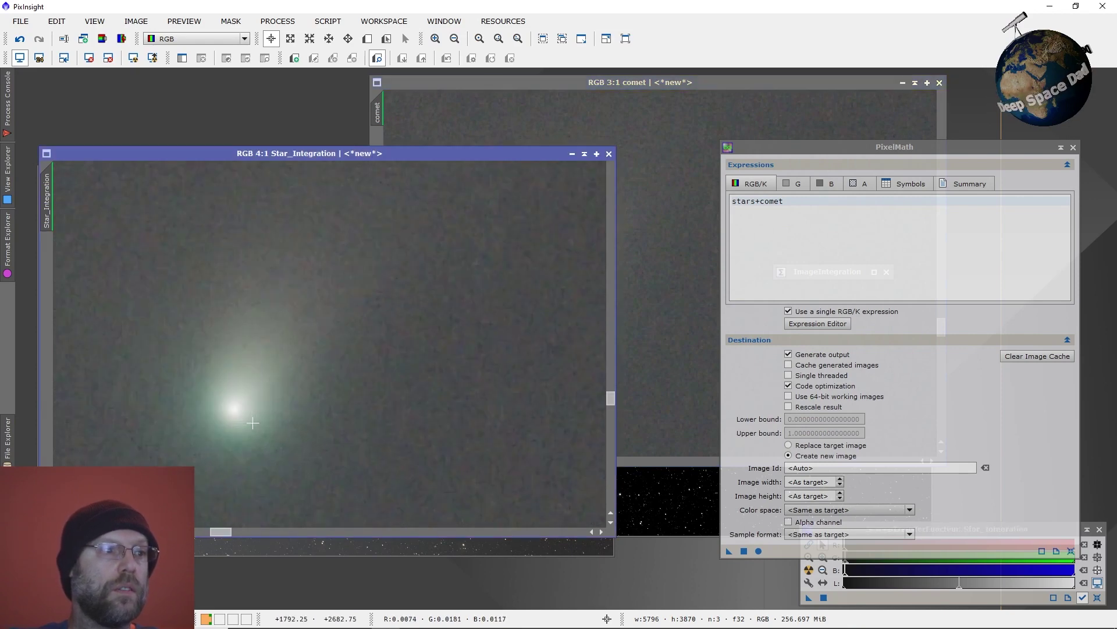
scroll(246, 418, "down", 4)
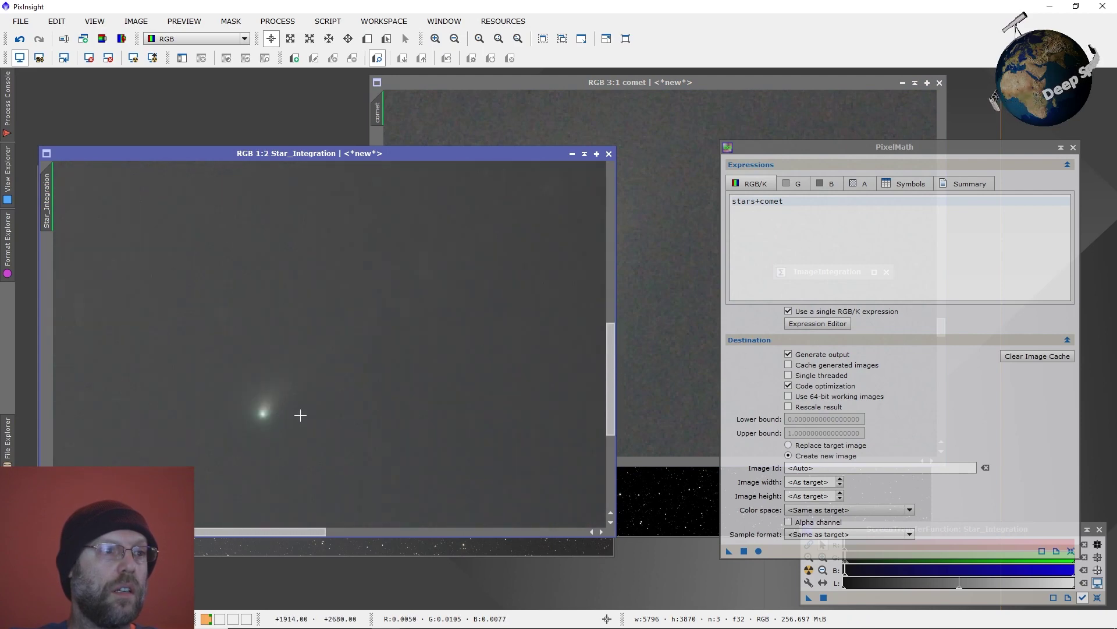
scroll(297, 415, "down", 3)
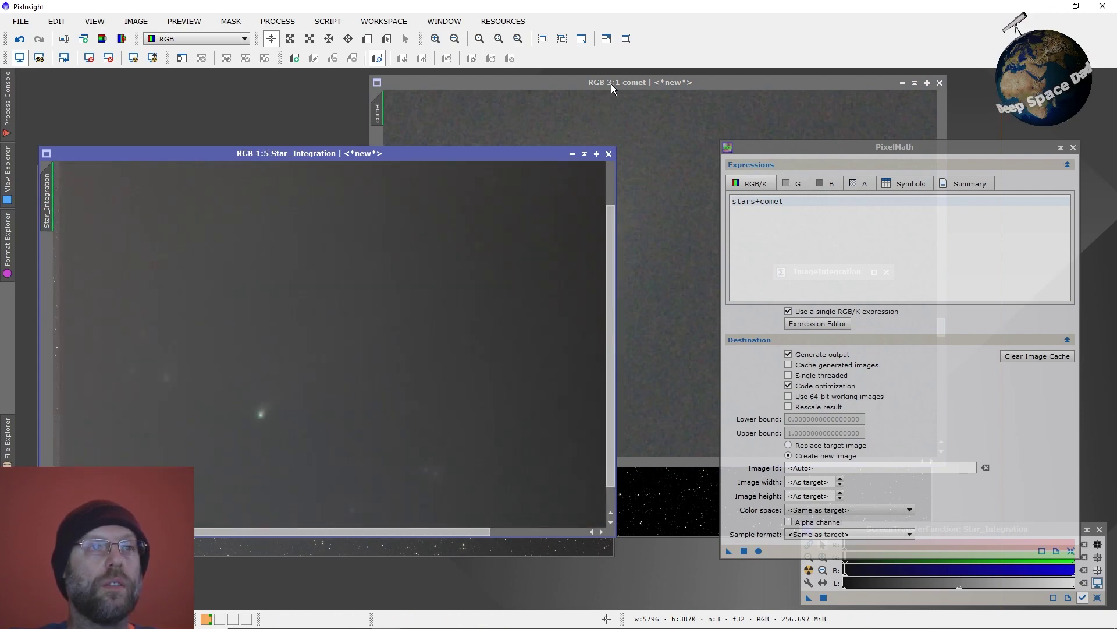
left_click(646, 303)
scroll(558, 320, "down", 3)
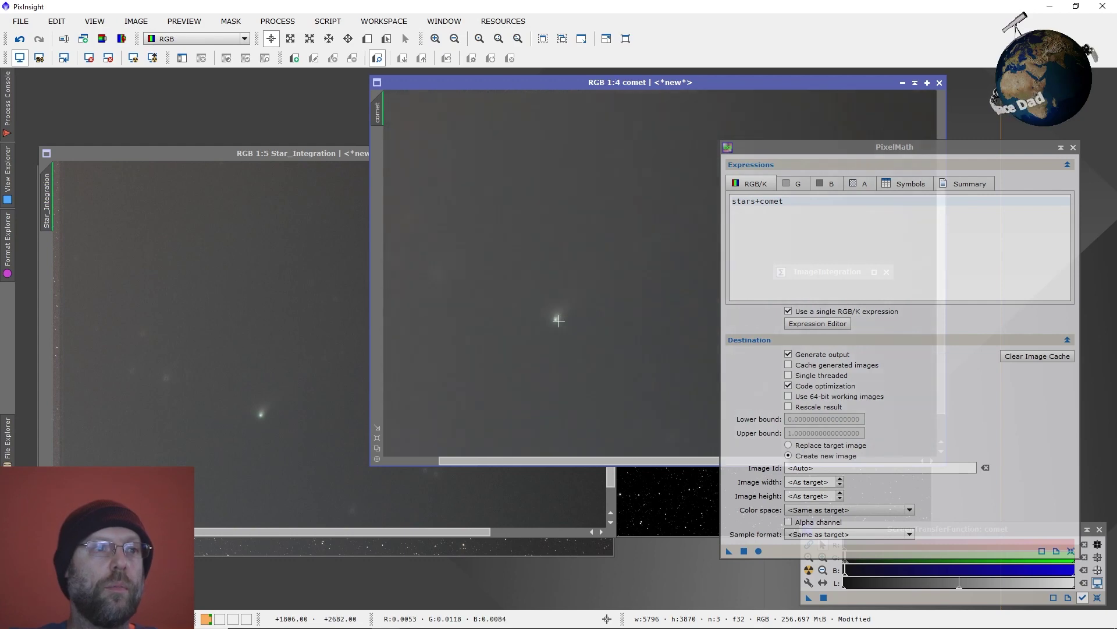
scroll(553, 338, "up", 1)
scroll(543, 357, "down", 2)
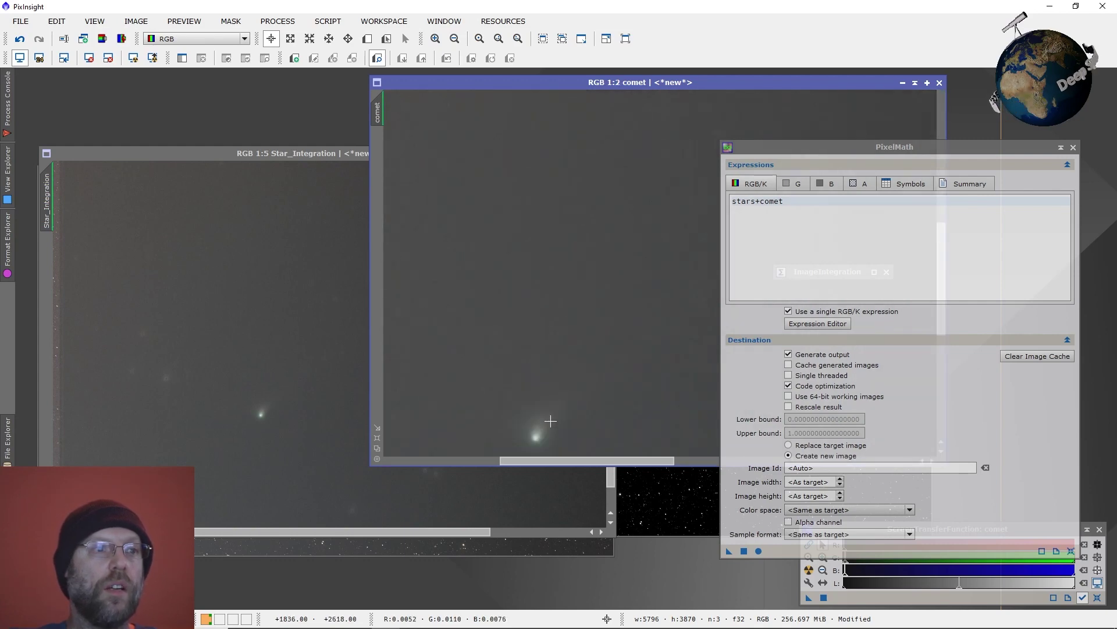
scroll(544, 411, "up", 1)
scroll(542, 405, "up", 3)
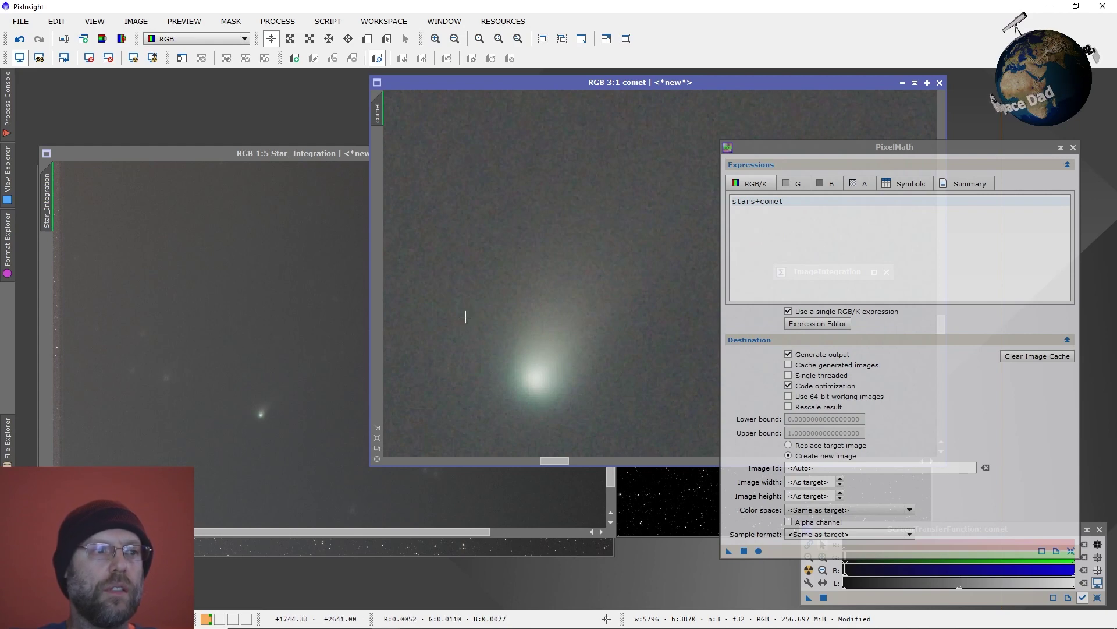
Zoom Star_Integration to 5:1, recheck the comet image, then zoom back out.
left_click(263, 431)
scroll(262, 431, "up", 7)
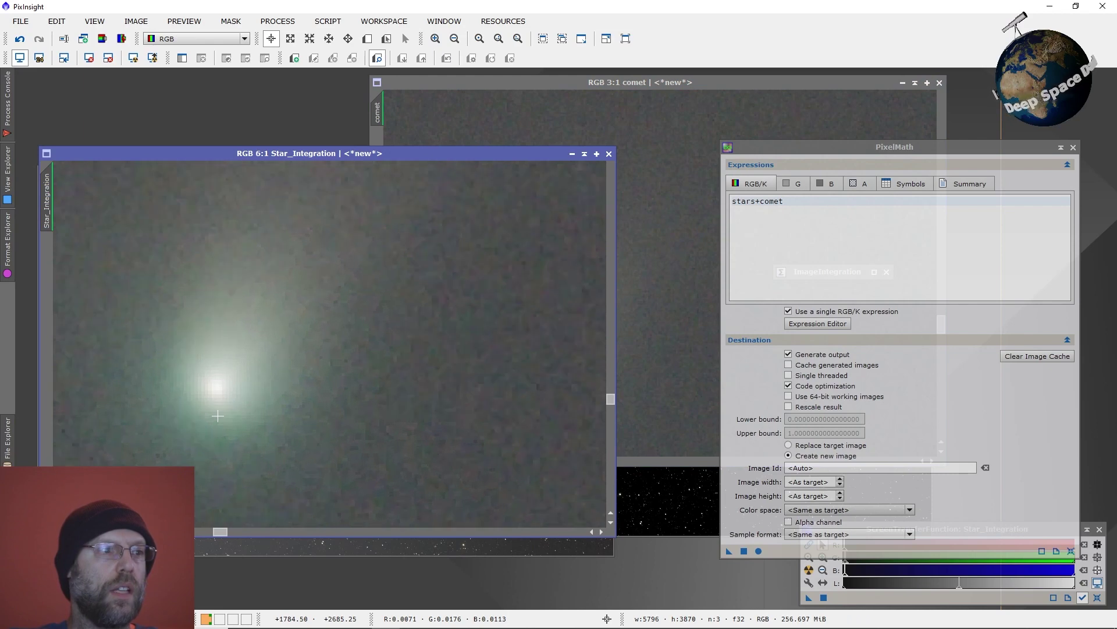
scroll(219, 418, "down", 1)
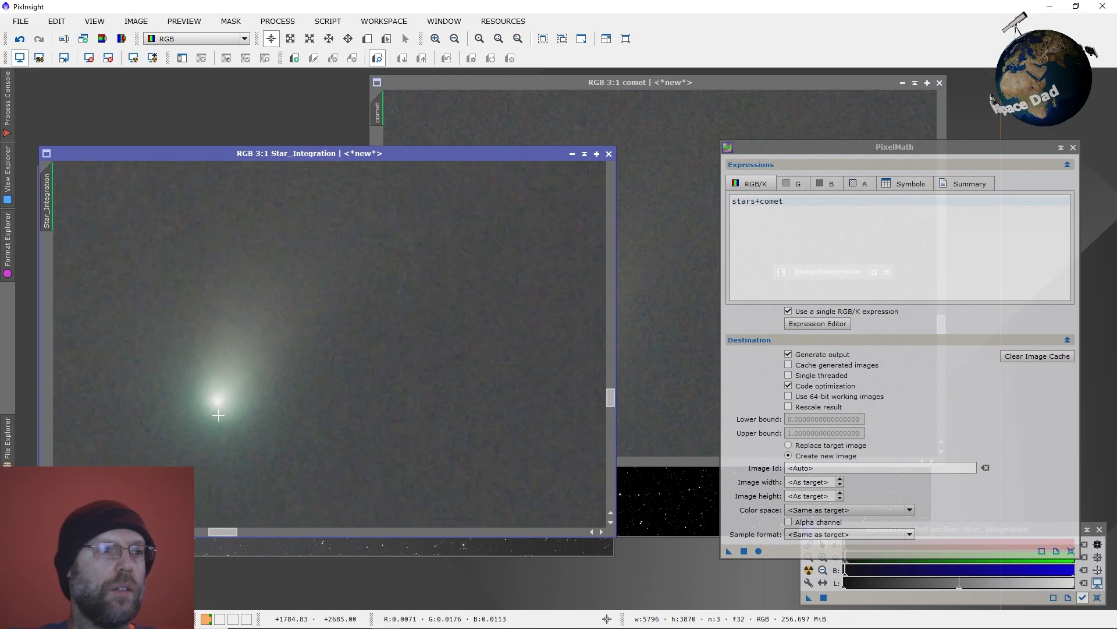
scroll(218, 415, "down", 1)
scroll(220, 413, "up", 3)
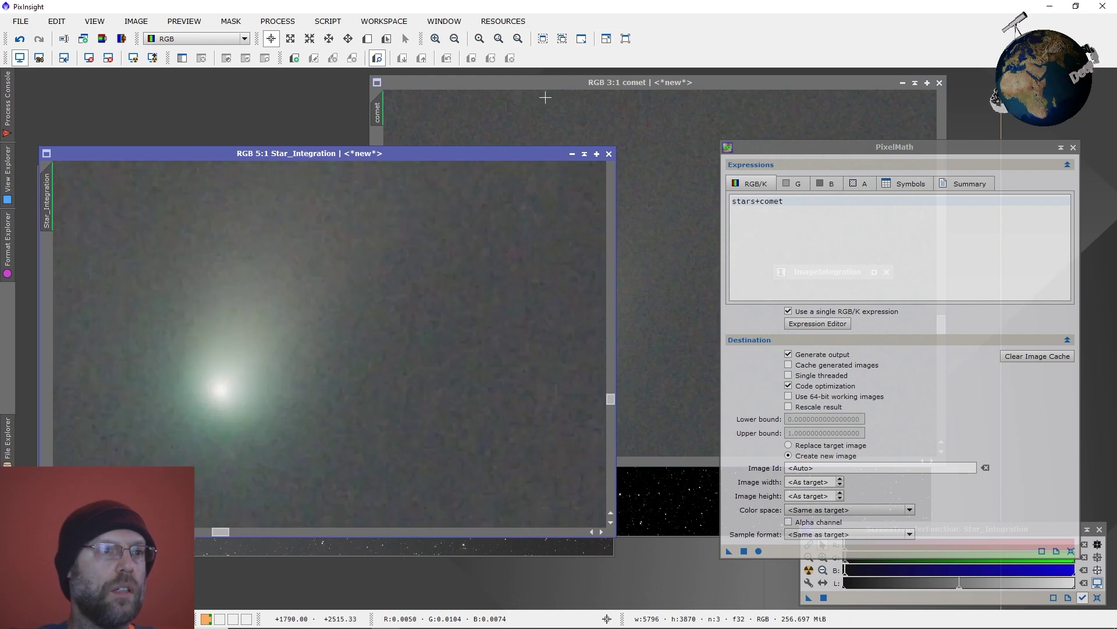
left_click(533, 82)
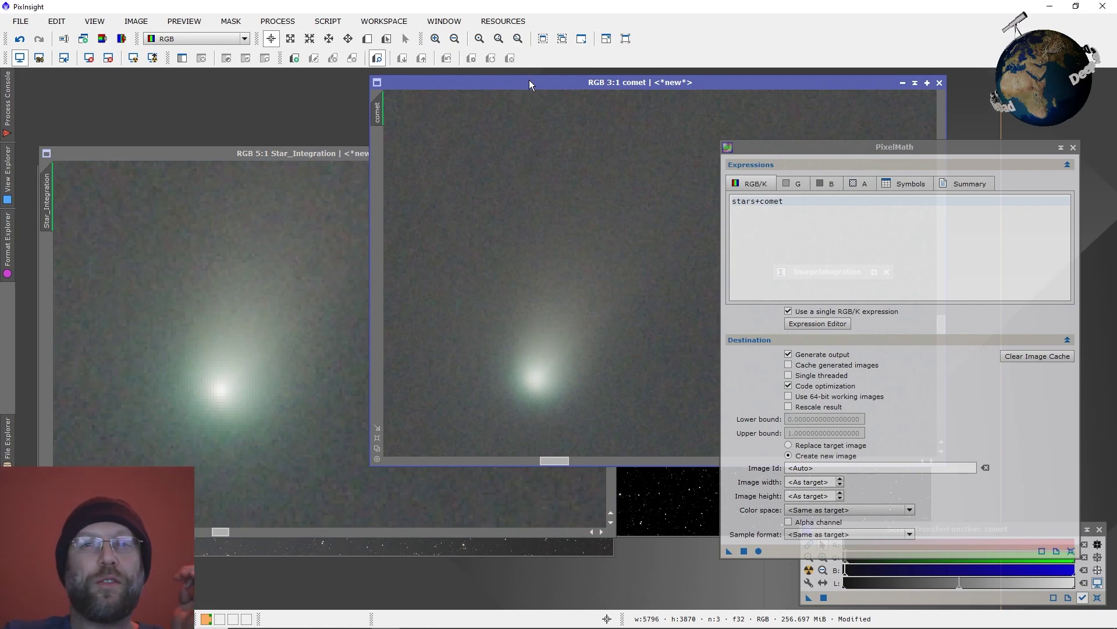
left_click(278, 155)
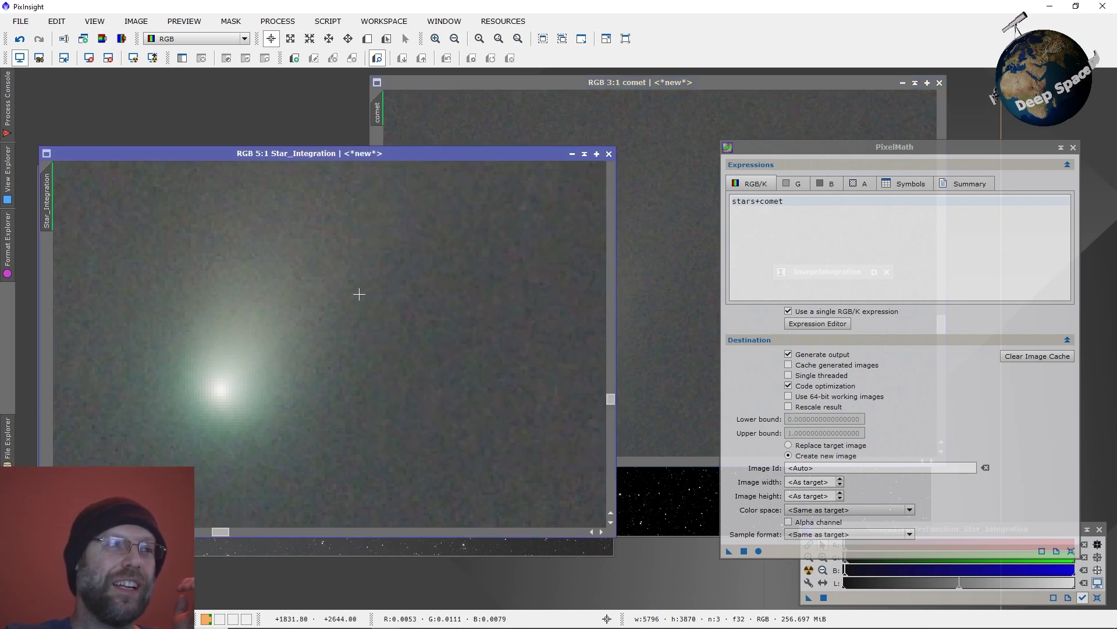
scroll(359, 293, "down", 6)
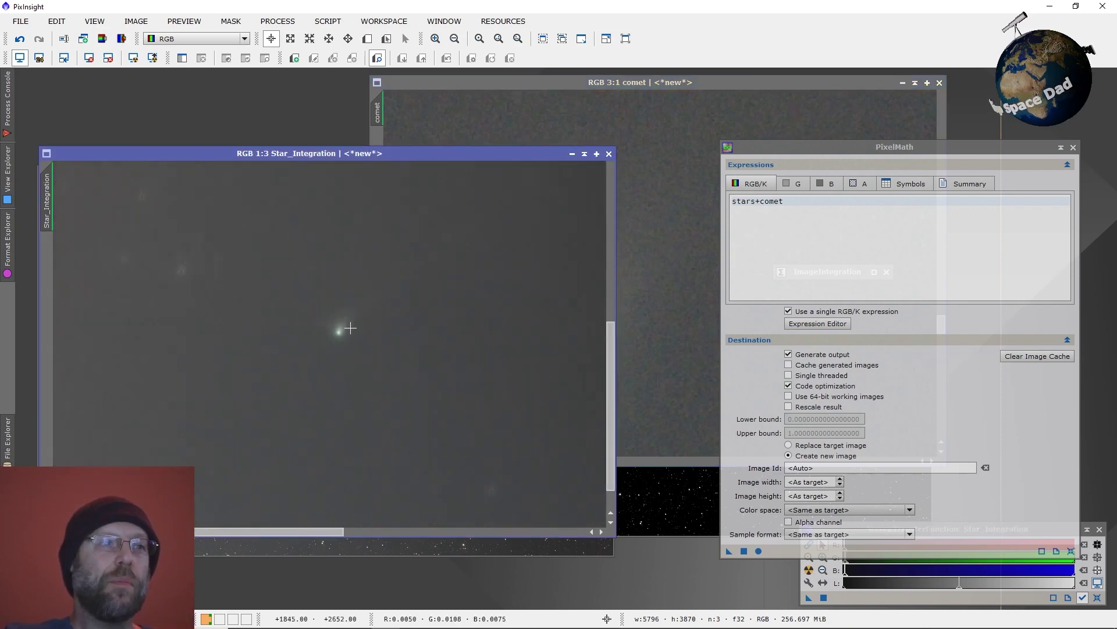
scroll(350, 328, "down", 3)
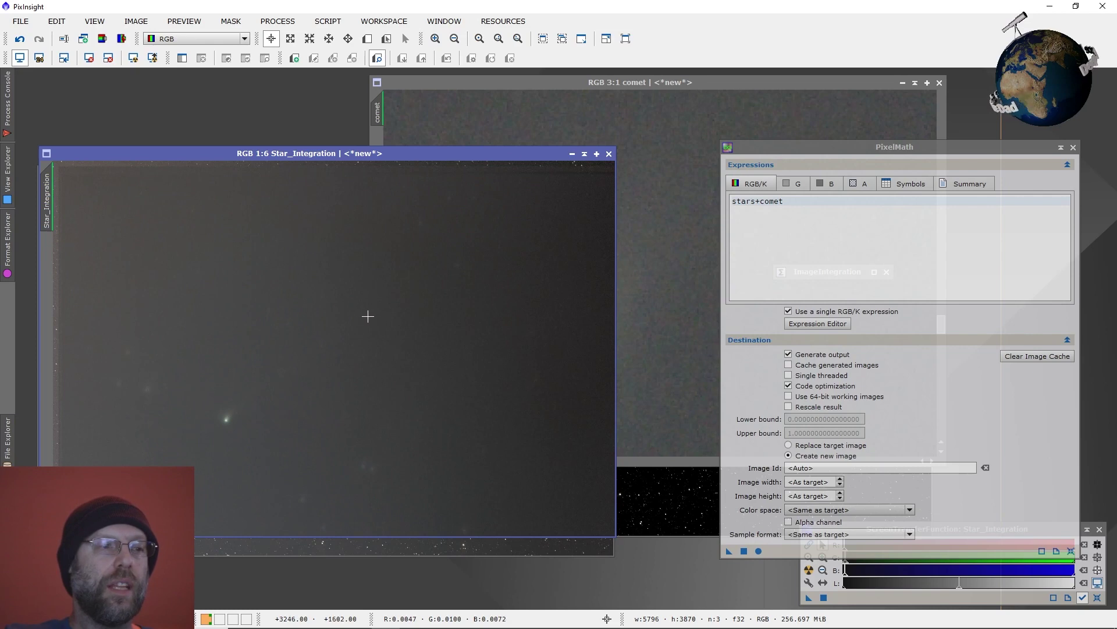
Move Star_Integration aside and zoom Image137 to 3:1 on the comet among its stars.
left_click_drag(274, 159, 300, 91)
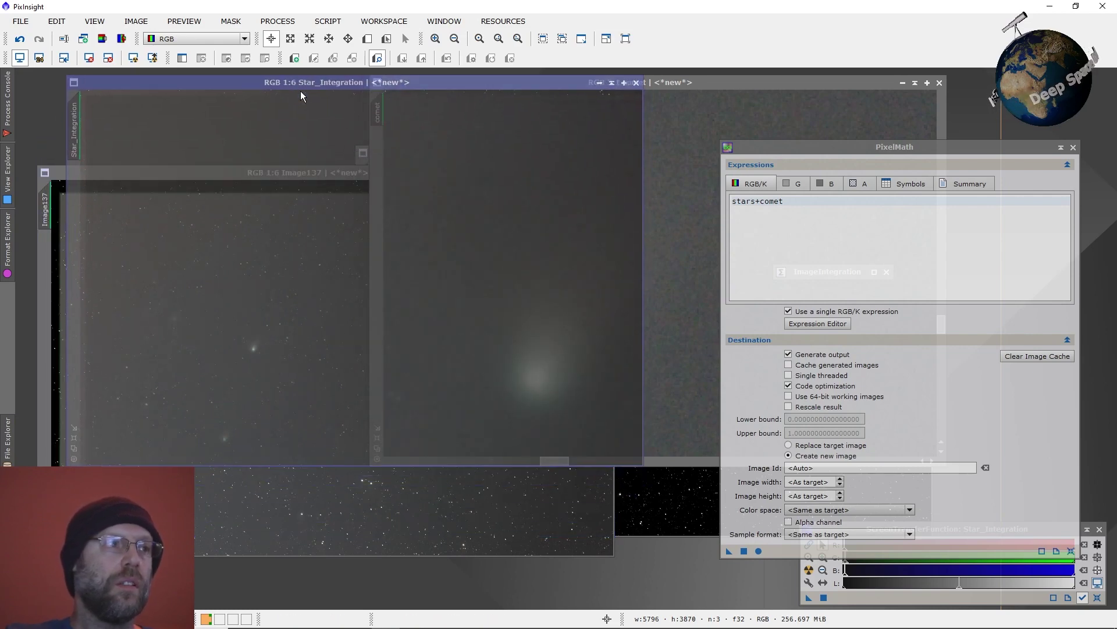
left_click(48, 297)
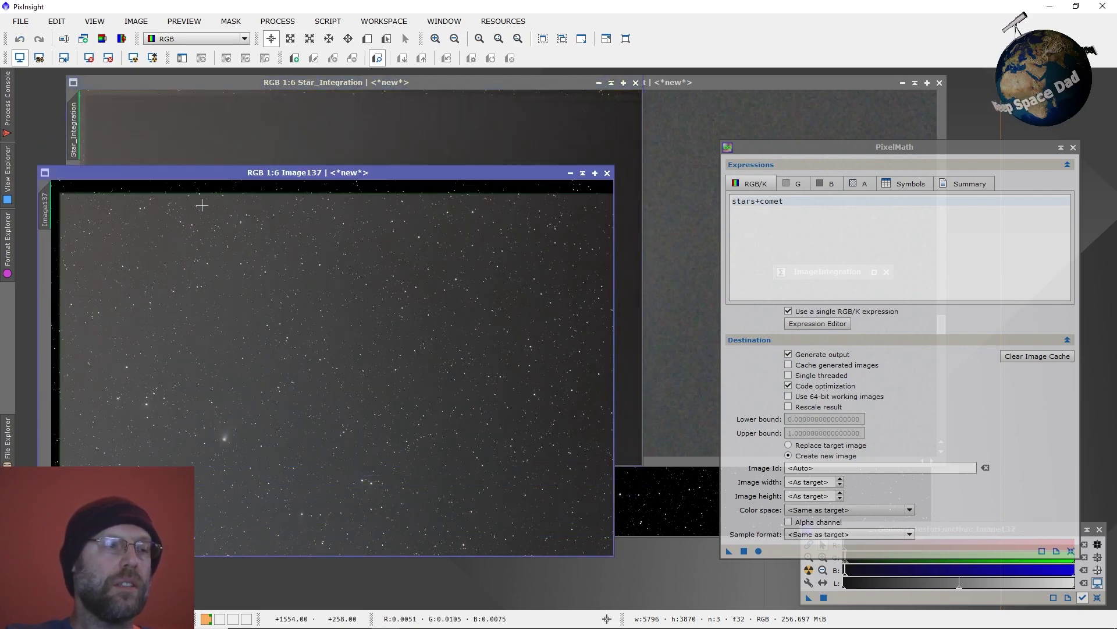
left_click_drag(201, 174, 208, 148)
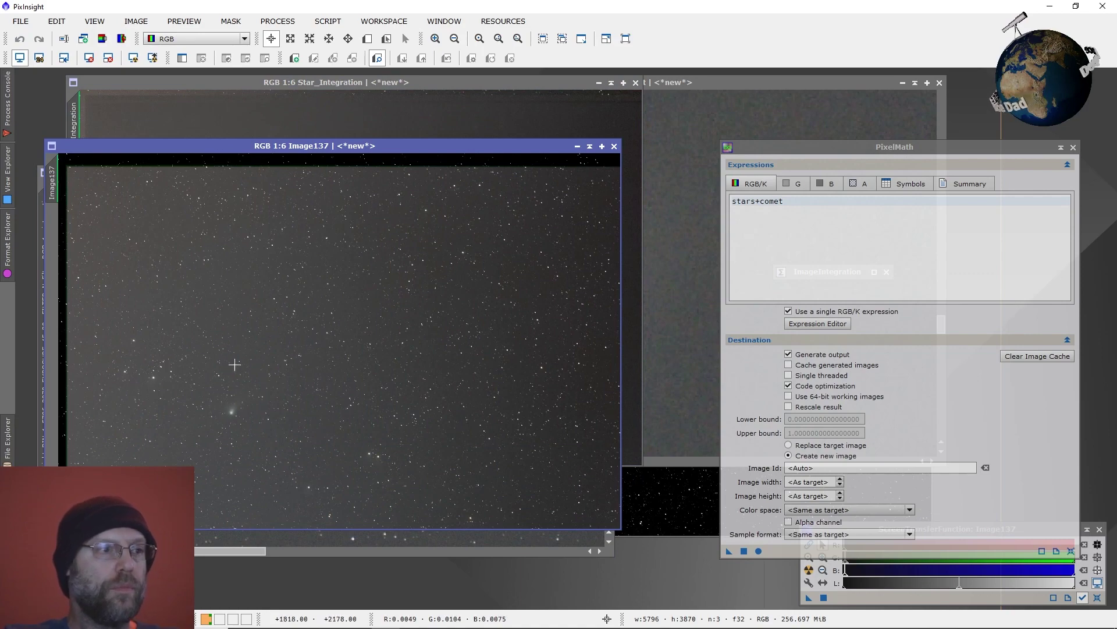
scroll(232, 410, "up", 6)
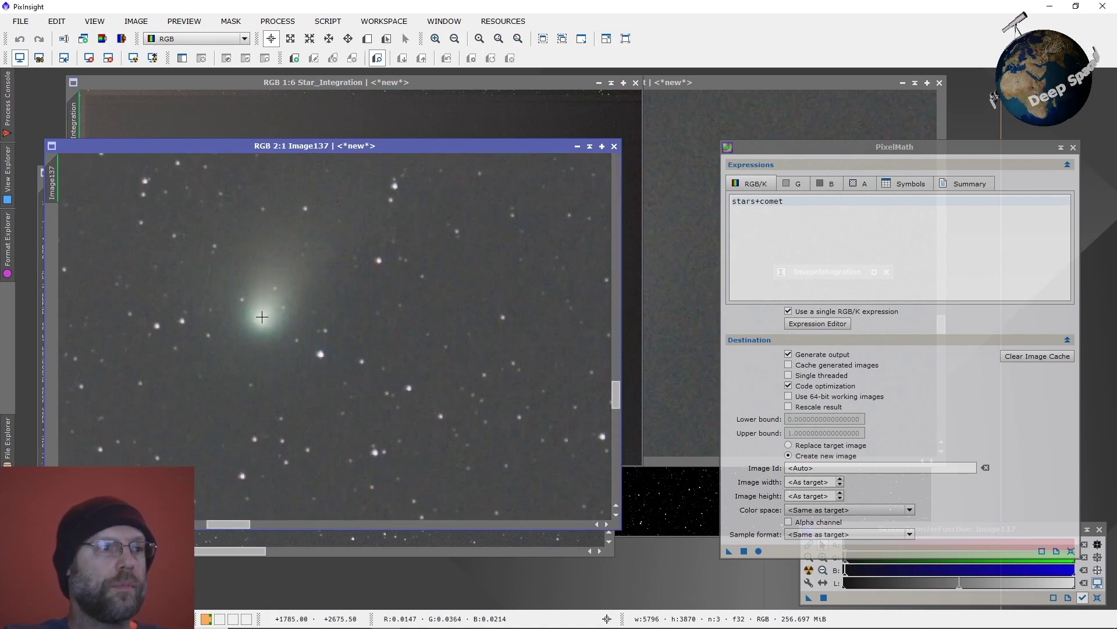
scroll(263, 315, "up", 1)
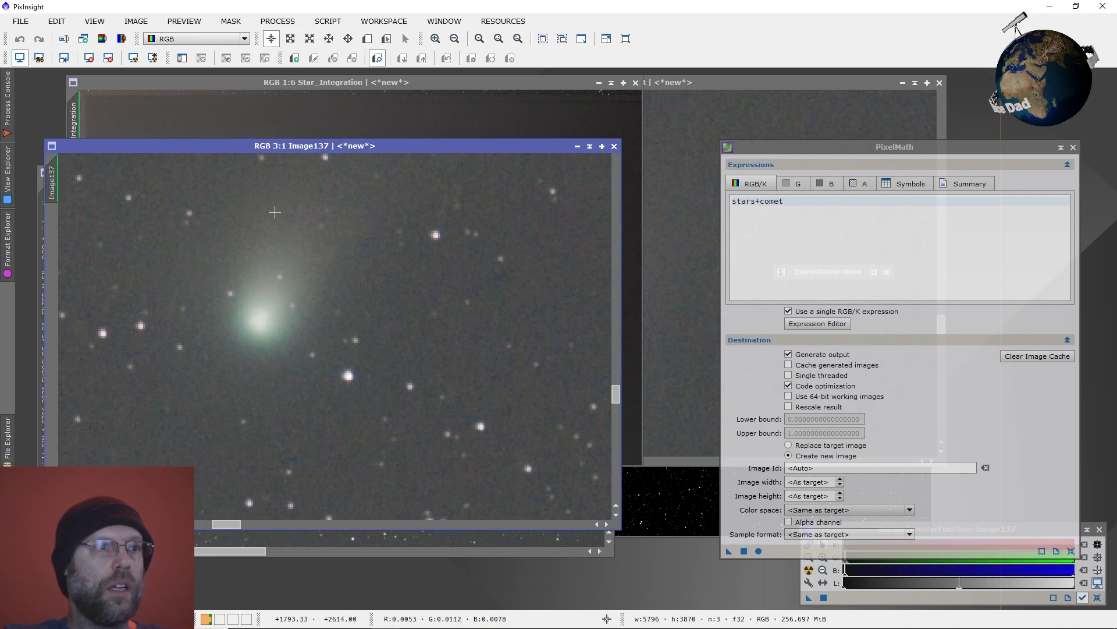
left_click(277, 85)
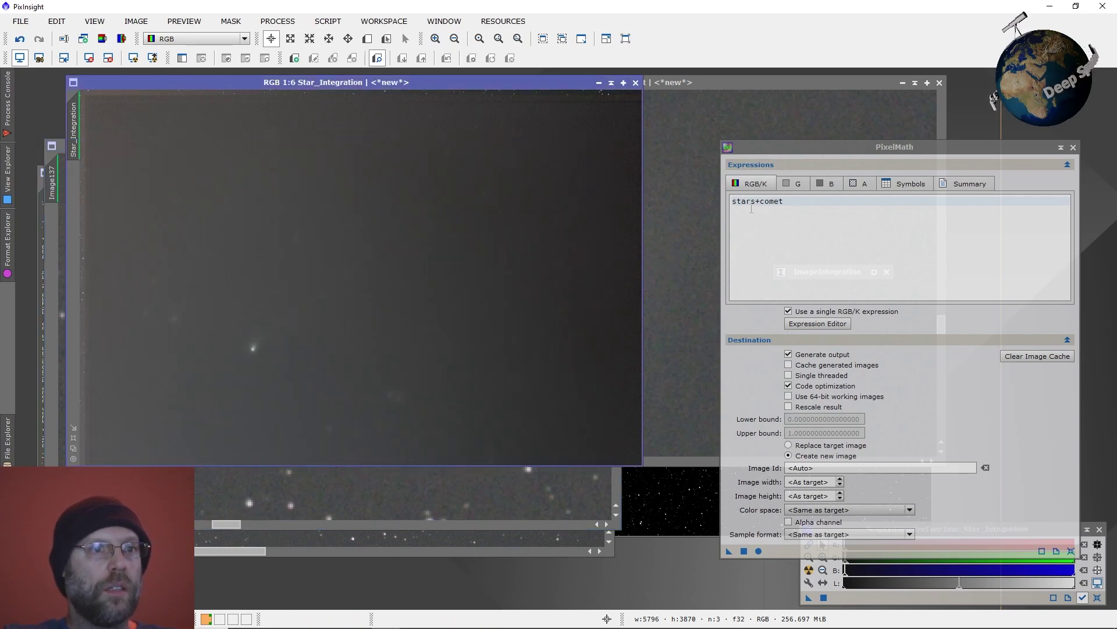
Change the PixelMath expression from stars+comet to stars+Star_Integration and apply it globally.
left_click(809, 323)
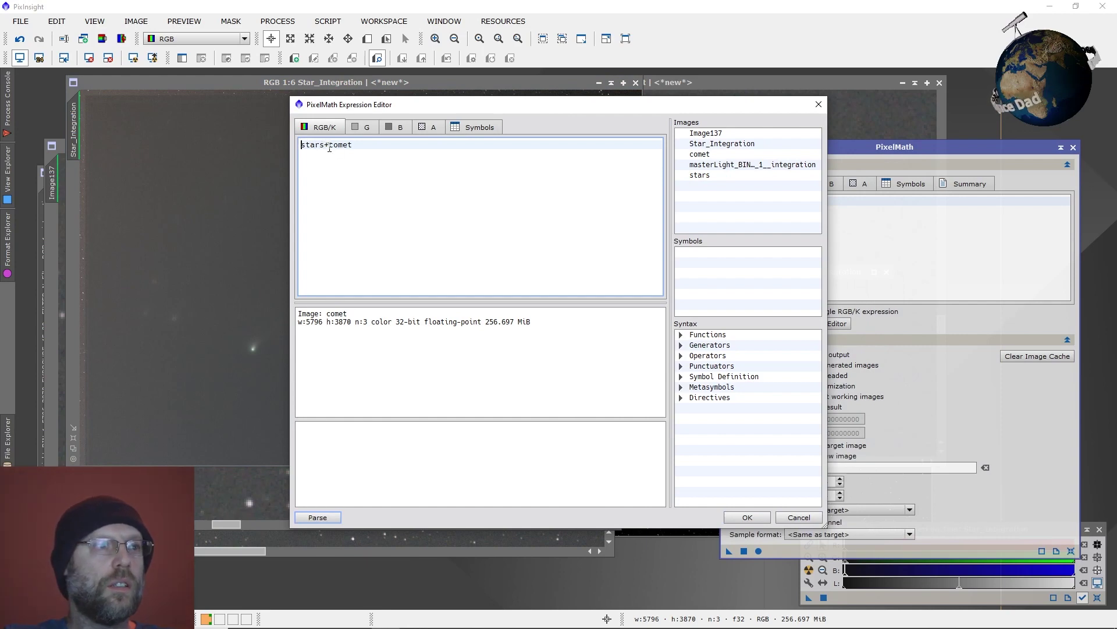
left_click_drag(329, 147, 354, 147)
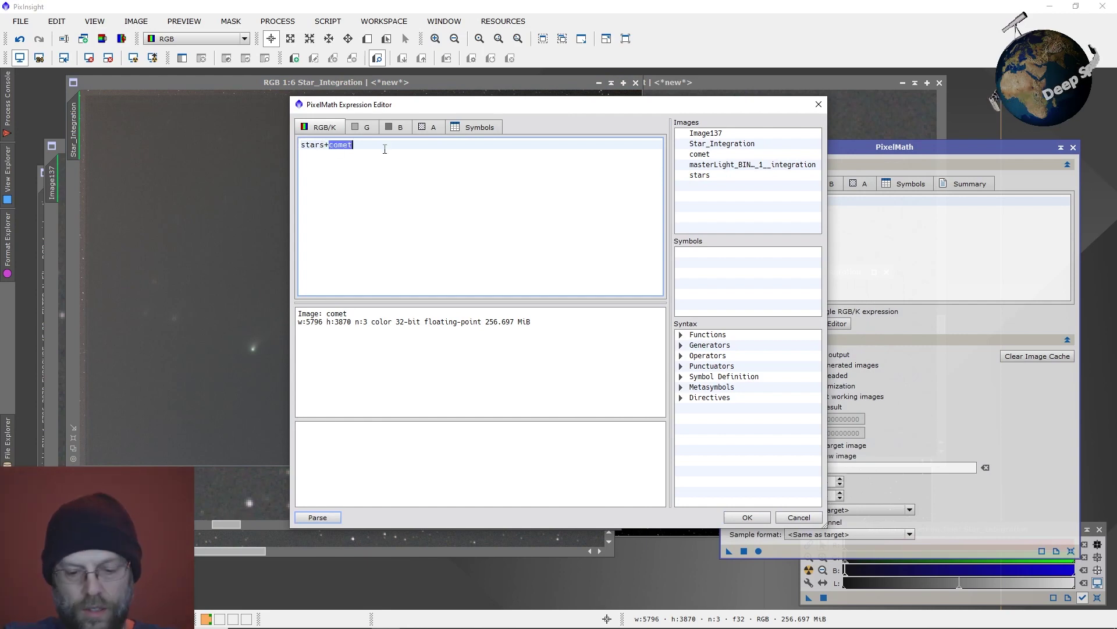
key("BackSpace")
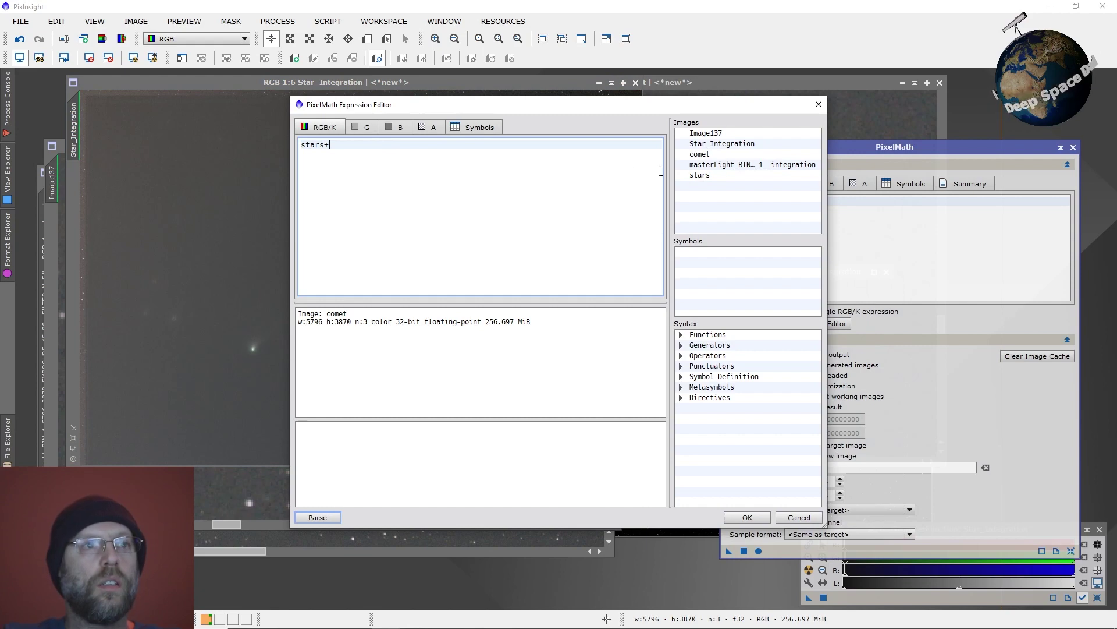
double_click(715, 146)
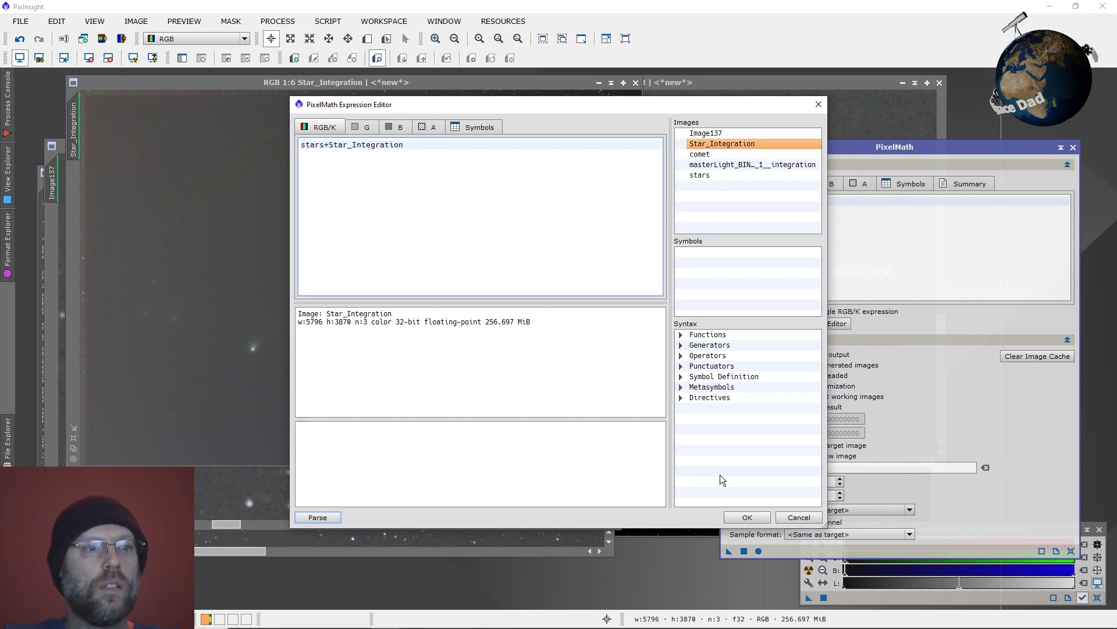
left_click(747, 517)
left_click(744, 551)
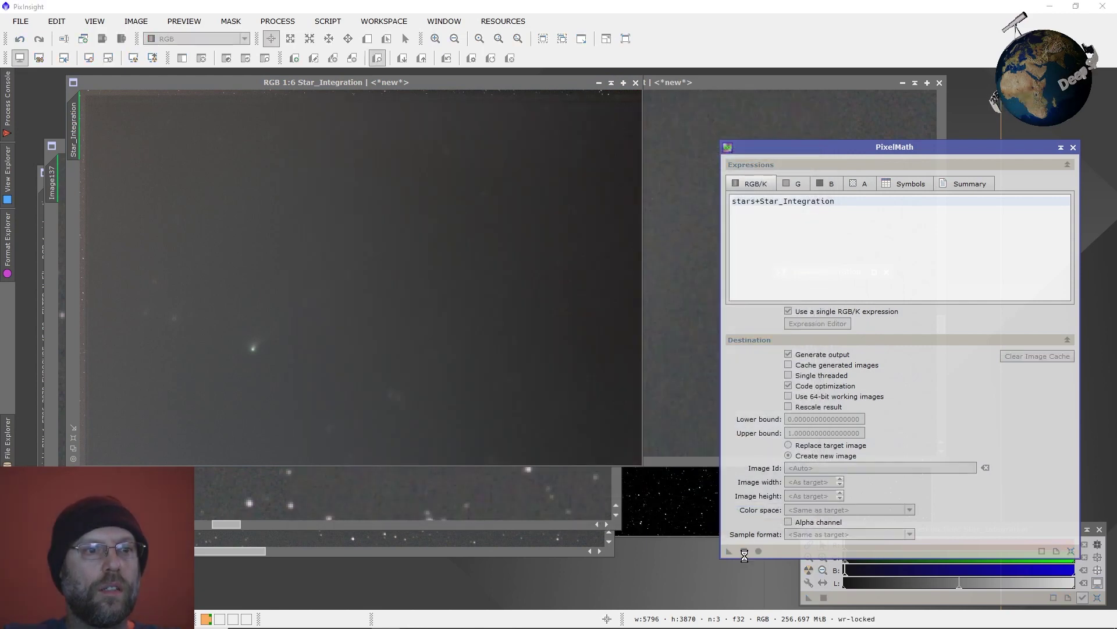
Position the Image138 window and zoom to 6:1 centred on the comet.
left_click_drag(511, 205, 284, 61)
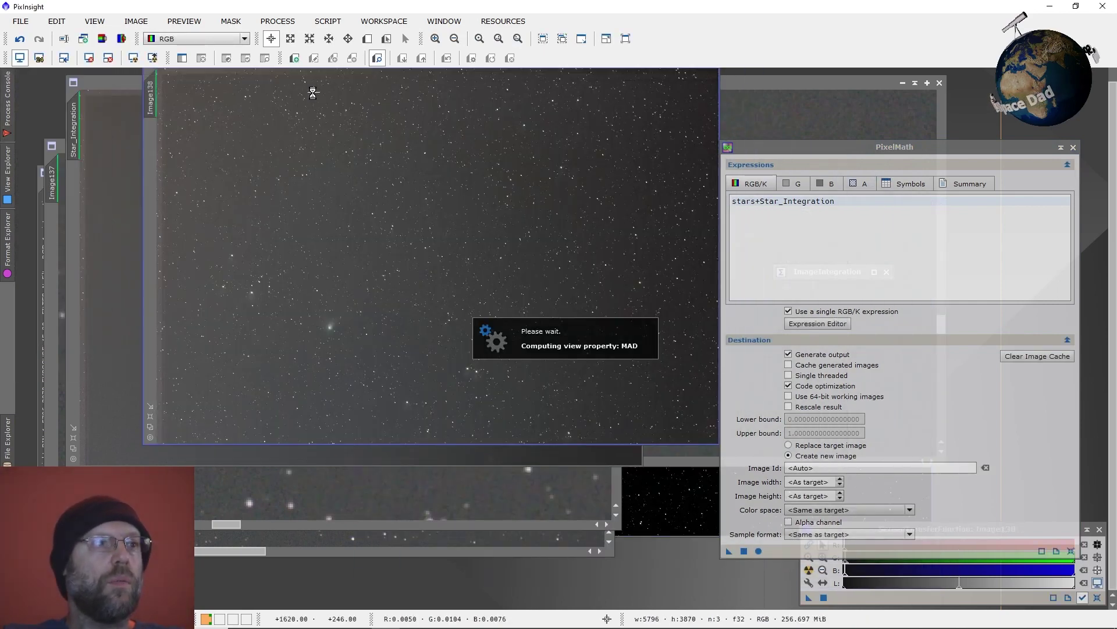
scroll(305, 130, "down", 2)
scroll(306, 132, "up", 1)
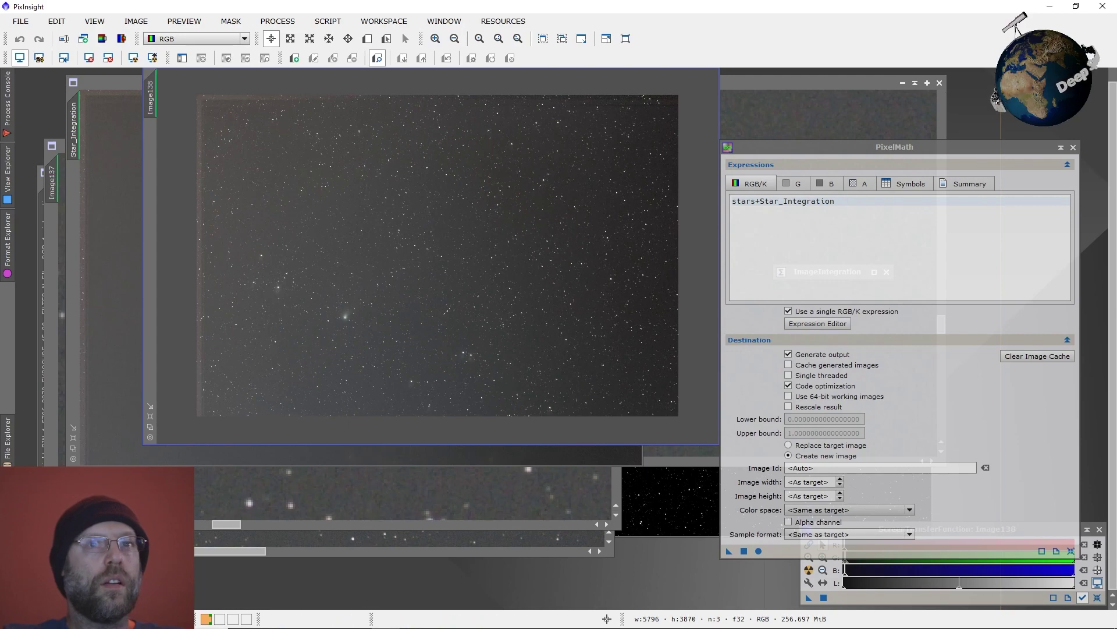
left_click_drag(565, 82, 504, 96)
scroll(335, 342, "up", 6)
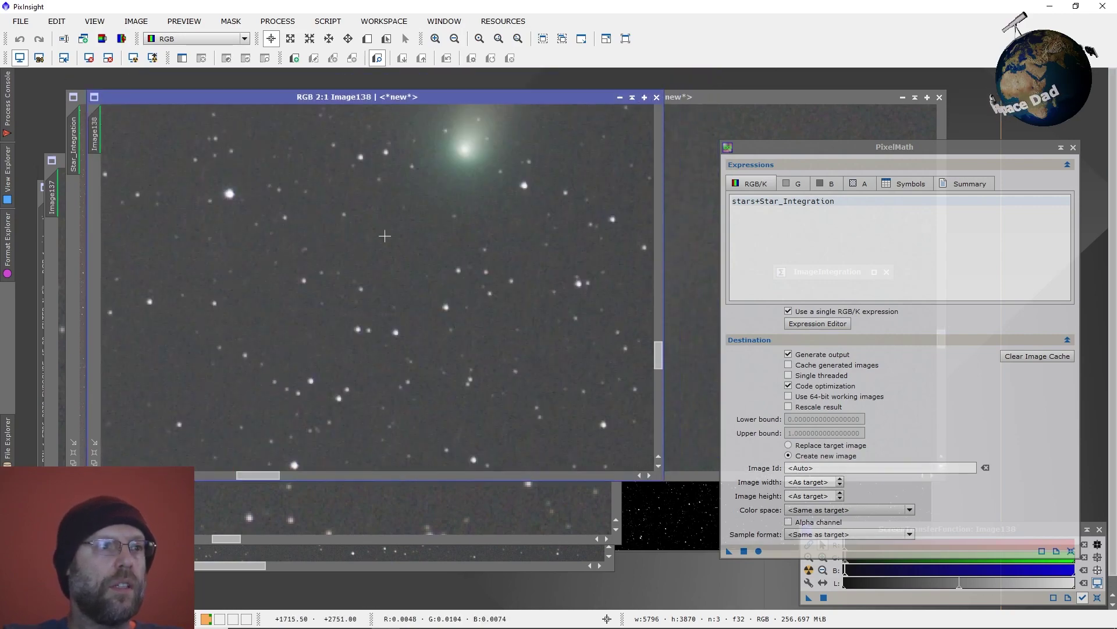
scroll(462, 240, "down", 3)
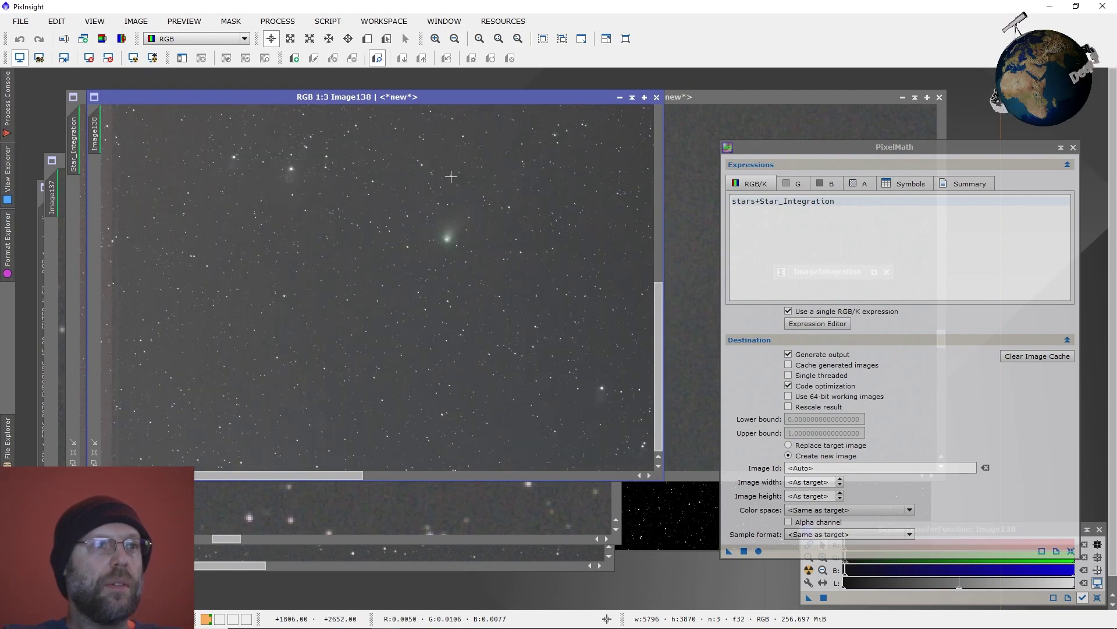
scroll(463, 240, "up", 5)
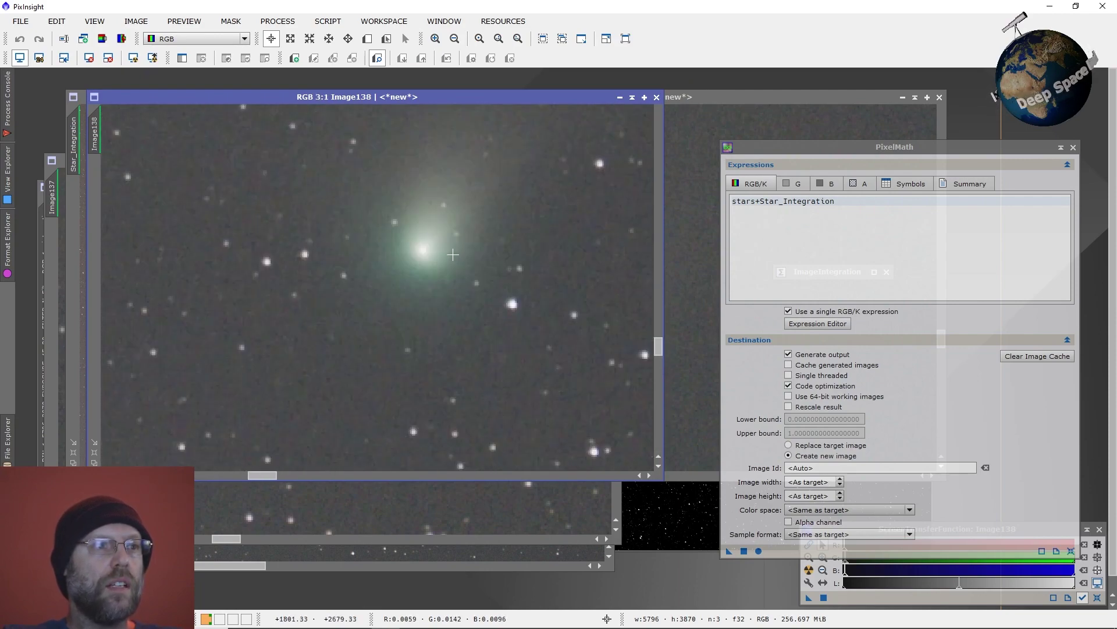
scroll(451, 252, "up", 2)
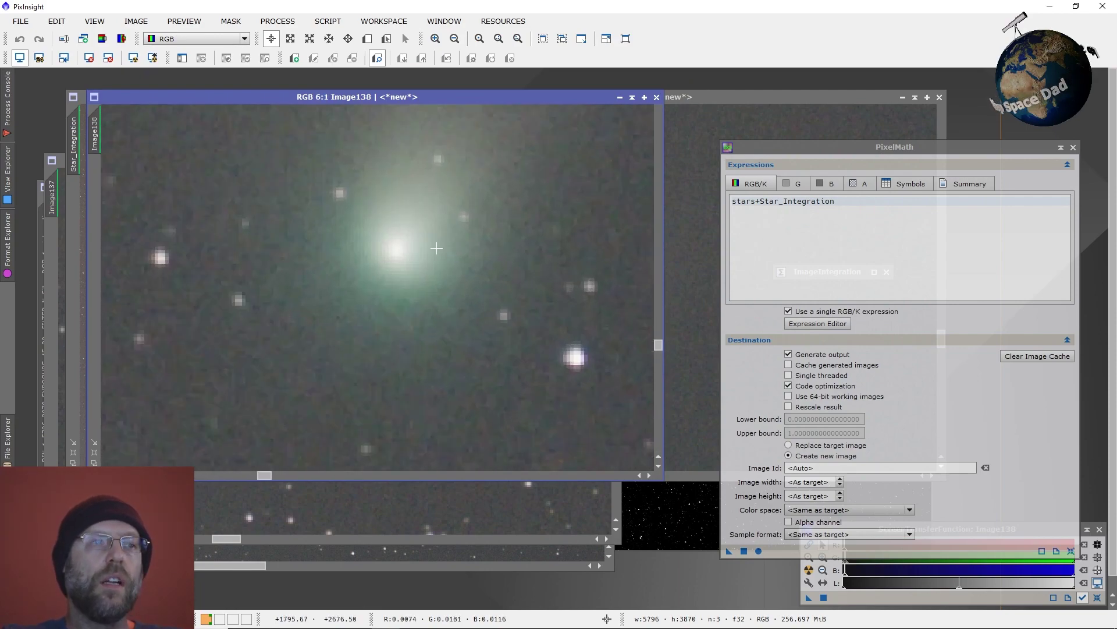